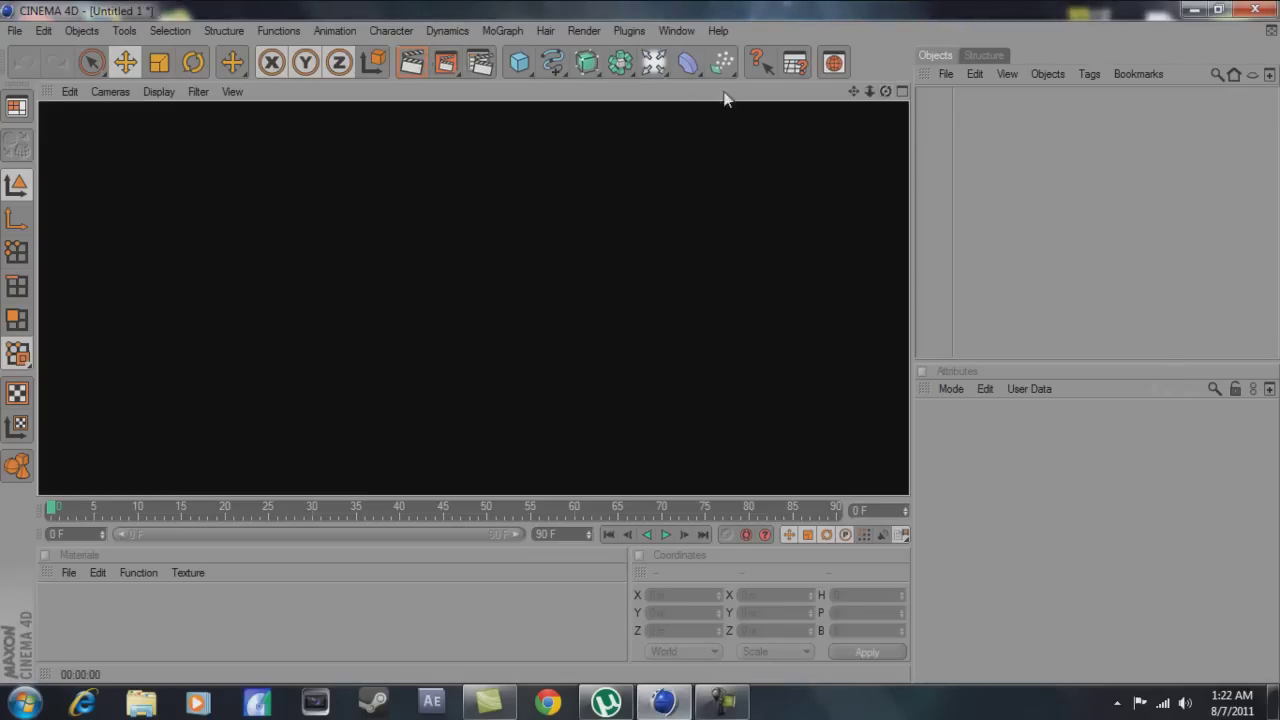
Add a MoGraph Text Object reading 'Text' to the empty scene.
{"action": "left_click", "coordinate": [502, 30]}
{"action": "left_click", "coordinate": [541, 206]}
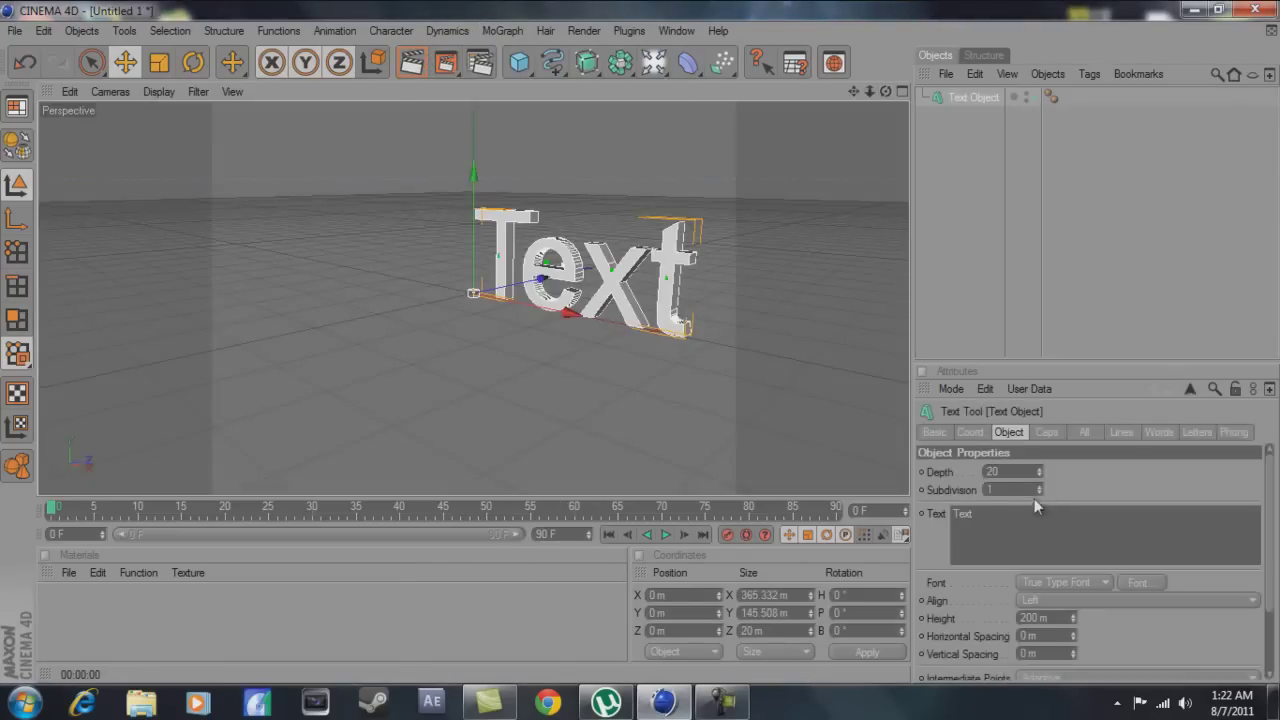
Change the text to 'B' and give it a script font.
{"action": "left_click", "coordinate": [1042, 517]}
{"action": "type", "text": "B"}
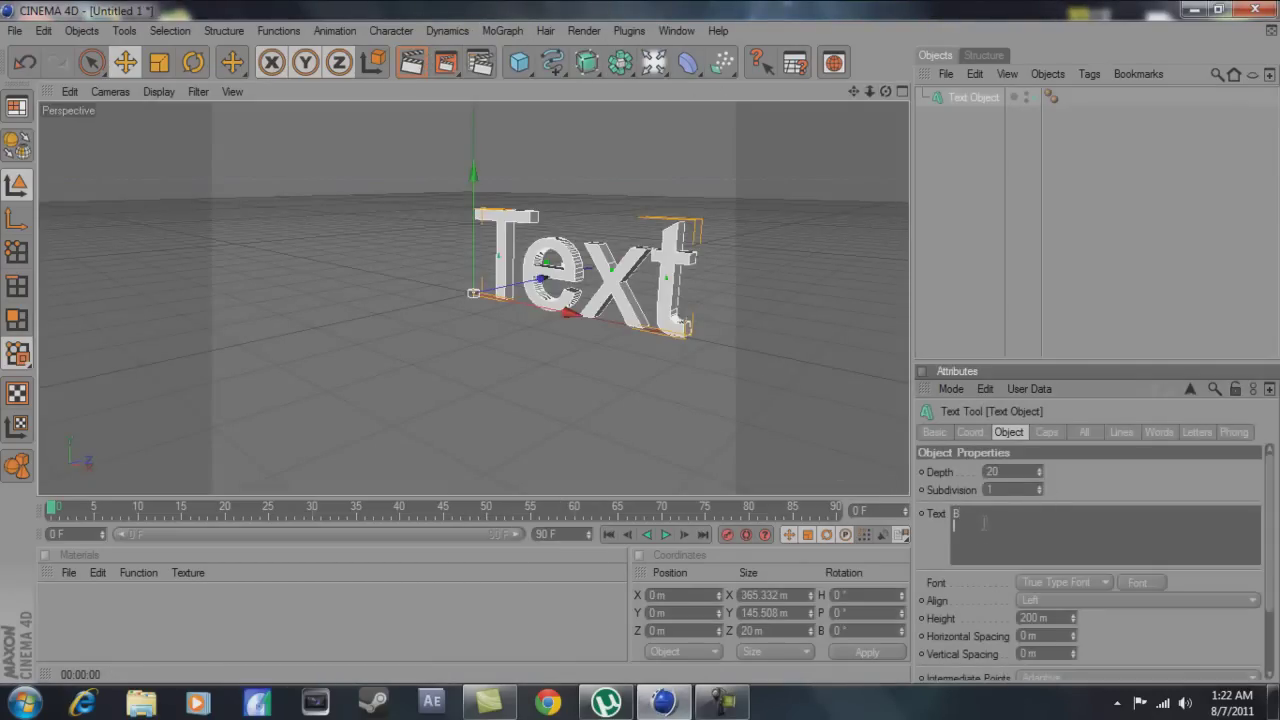
{"action": "left_click", "coordinate": [1065, 582]}
{"action": "left_click", "coordinate": [1138, 582]}
{"action": "left_click", "coordinate": [100, 288]}
{"action": "key", "text": "Down"}
{"action": "key", "text": "Down"}
{"action": "key", "text": "Down"}
{"action": "key", "text": "Down"}
{"action": "key", "text": "Down"}
{"action": "key", "text": "Down"}
{"action": "key", "text": "Down"}
{"action": "key", "text": "Down"}
{"action": "key", "text": "Down"}
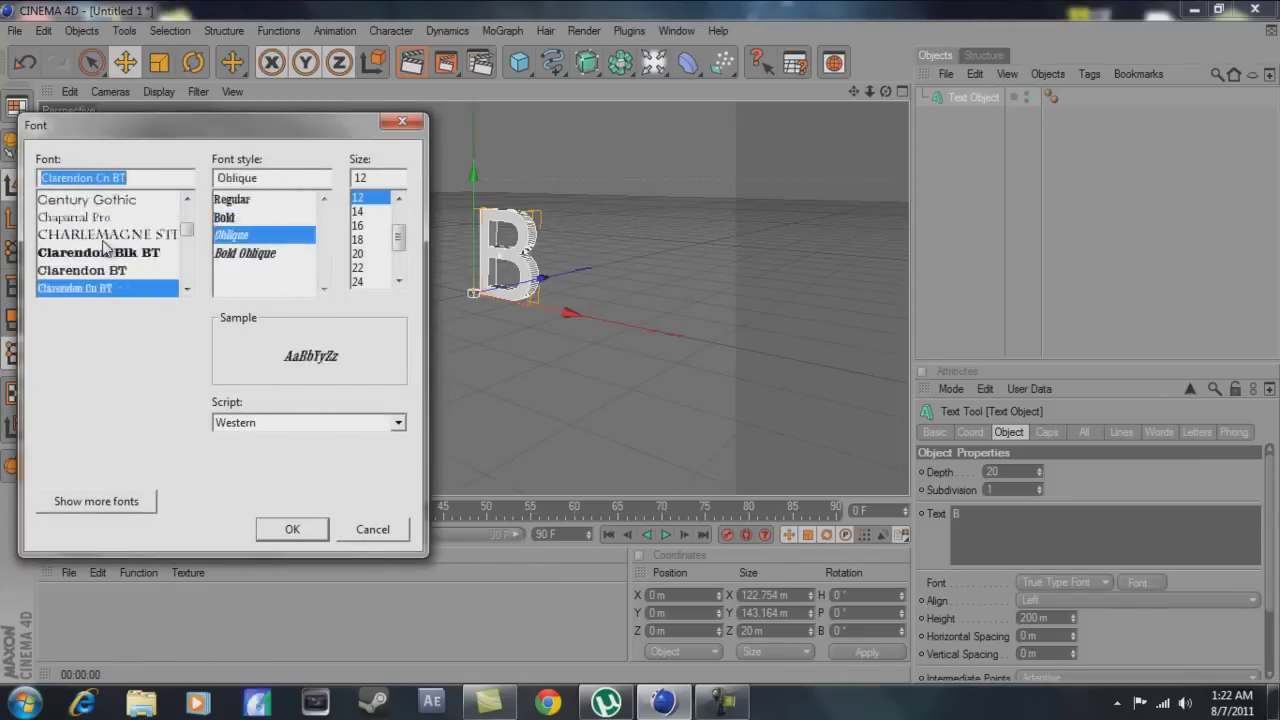
{"action": "key", "text": "Down"}
{"action": "key", "text": "Down"}
{"action": "key", "text": "Down"}
{"action": "key", "text": "Down"}
{"action": "key", "text": "Down"}
{"action": "key", "text": "Down"}
{"action": "key", "text": "Down"}
{"action": "key", "text": "Down"}
{"action": "key", "text": "Down"}
{"action": "key", "text": "Down"}
{"action": "key", "text": "Down"}
{"action": "key", "text": "Down"}
{"action": "key", "text": "Down"}
{"action": "key", "text": "Down"}
{"action": "key", "text": "Down"}
{"action": "key", "text": "Down"}
{"action": "key", "text": "Down"}
{"action": "key", "text": "Down"}
{"action": "key", "text": "Down"}
{"action": "key", "text": "Down"}
{"action": "key", "text": "Down"}
{"action": "key", "text": "Down"}
{"action": "key", "text": "Down"}
{"action": "key", "text": "Down"}
{"action": "key", "text": "Down"}
{"action": "key", "text": "Down"}
{"action": "key", "text": "Down"}
{"action": "key", "text": "Down"}
{"action": "key", "text": "Down"}
{"action": "key", "text": "Down"}
{"action": "key", "text": "Down"}
{"action": "key", "text": "Down"}
{"action": "key", "text": "Down"}
{"action": "key", "text": "Down"}
{"action": "key", "text": "Down"}
{"action": "key", "text": "Down"}
{"action": "key", "text": "Down"}
{"action": "key", "text": "Down"}
{"action": "key", "text": "Down"}
{"action": "key", "text": "Down"}
{"action": "key", "text": "Down"}
{"action": "key", "text": "Down"}
{"action": "key", "text": "Down"}
{"action": "key", "text": "Down"}
{"action": "key", "text": "Down"}
{"action": "key", "text": "Down"}
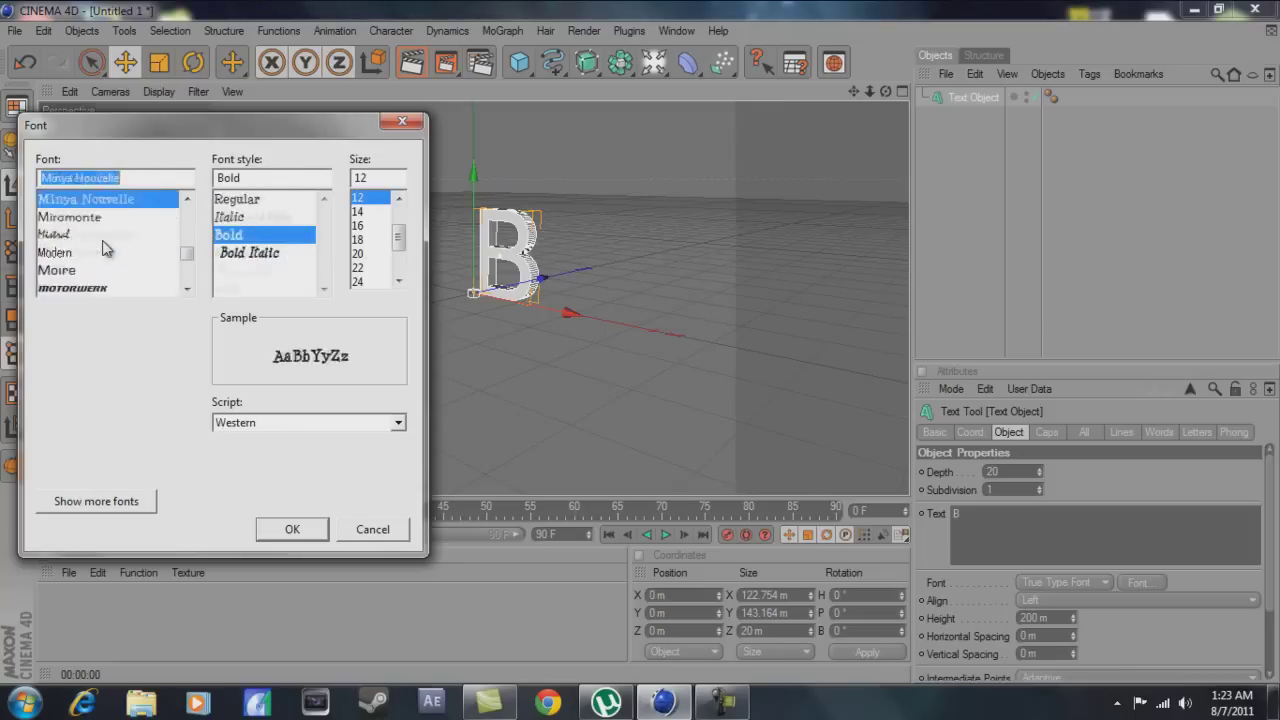
{"action": "key", "text": "Down"}
{"action": "key", "text": "Down"}
{"action": "key", "text": "Down"}
{"action": "key", "text": "Down"}
{"action": "key", "text": "Down"}
{"action": "key", "text": "Down"}
{"action": "key", "text": "Down"}
{"action": "key", "text": "Down"}
{"action": "key", "text": "Down"}
{"action": "key", "text": "Down"}
{"action": "key", "text": "Down"}
{"action": "key", "text": "Down"}
{"action": "key", "text": "Down"}
{"action": "key", "text": "Down"}
{"action": "key", "text": "Down"}
{"action": "key", "text": "Down"}
{"action": "key", "text": "Down"}
{"action": "key", "text": "Down"}
{"action": "key", "text": "Down"}
{"action": "key", "text": "Down"}
{"action": "key", "text": "Down"}
{"action": "key", "text": "Down"}
{"action": "key", "text": "Down"}
{"action": "key", "text": "Down"}
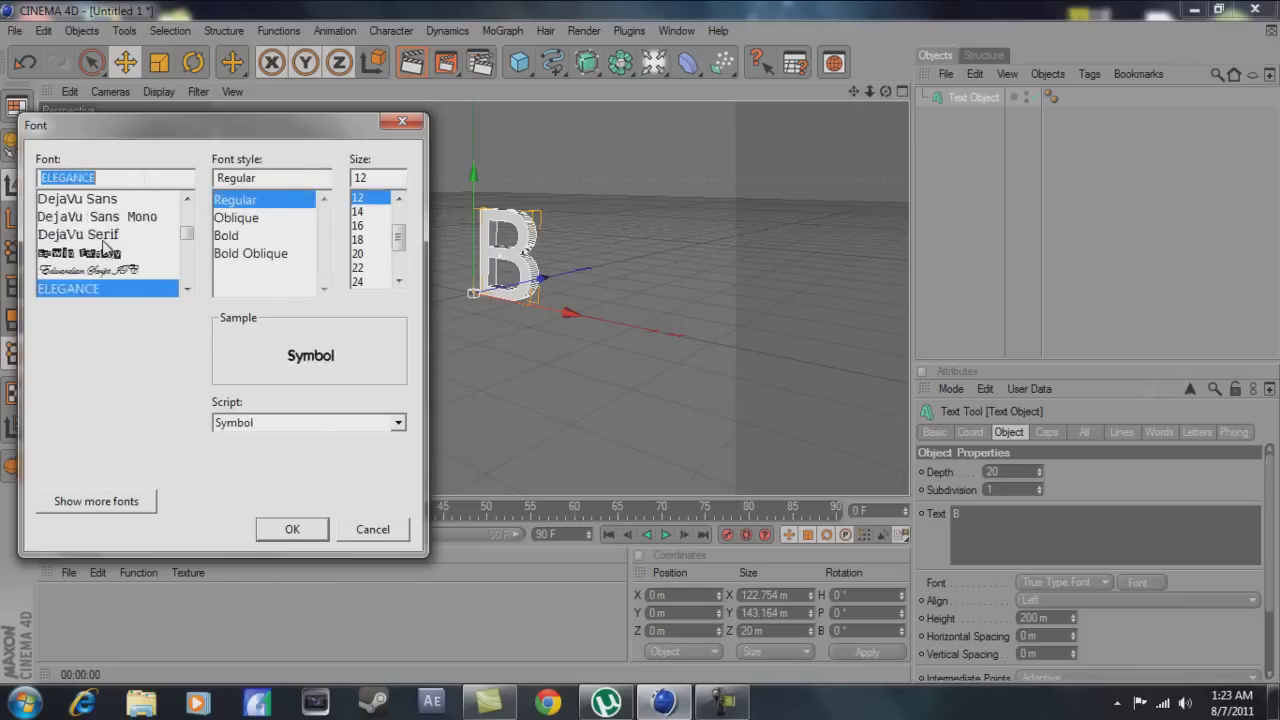
{"action": "key", "text": "Down"}
{"action": "key", "text": "Down"}
{"action": "key", "text": "Down"}
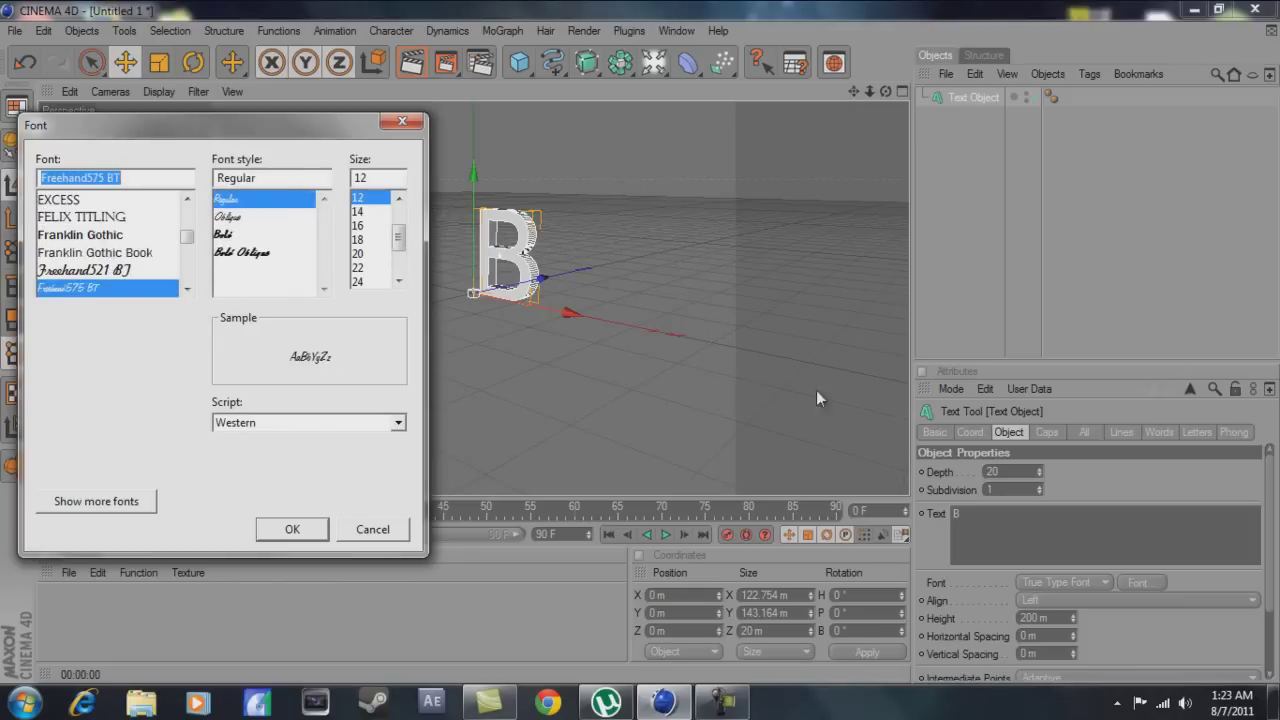
{"action": "left_click", "coordinate": [292, 529]}
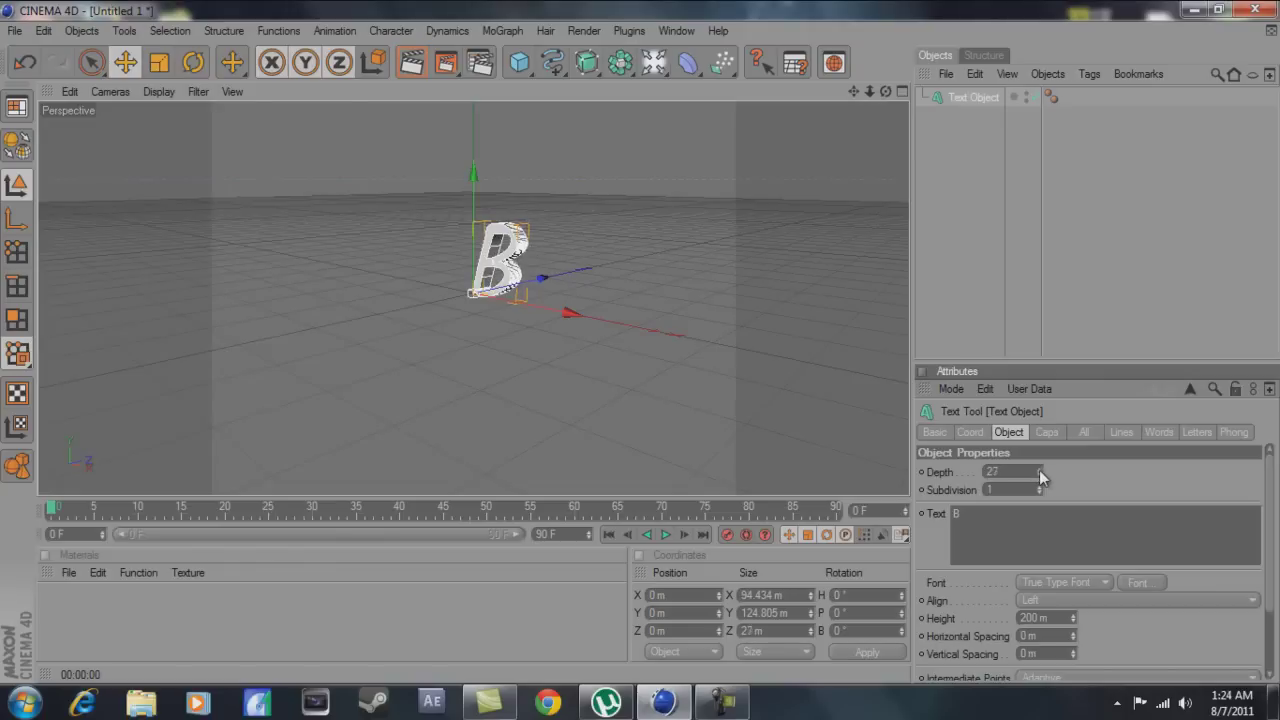
Set the B's extrusion depth to 27 with fillet caps on front and back.
{"action": "left_click", "coordinate": [1046, 432]}
{"action": "left_click", "coordinate": [1095, 471]}
{"action": "left_click", "coordinate": [1016, 543]}
{"action": "left_click", "coordinate": [1088, 524]}
{"action": "left_click", "coordinate": [1078, 597]}
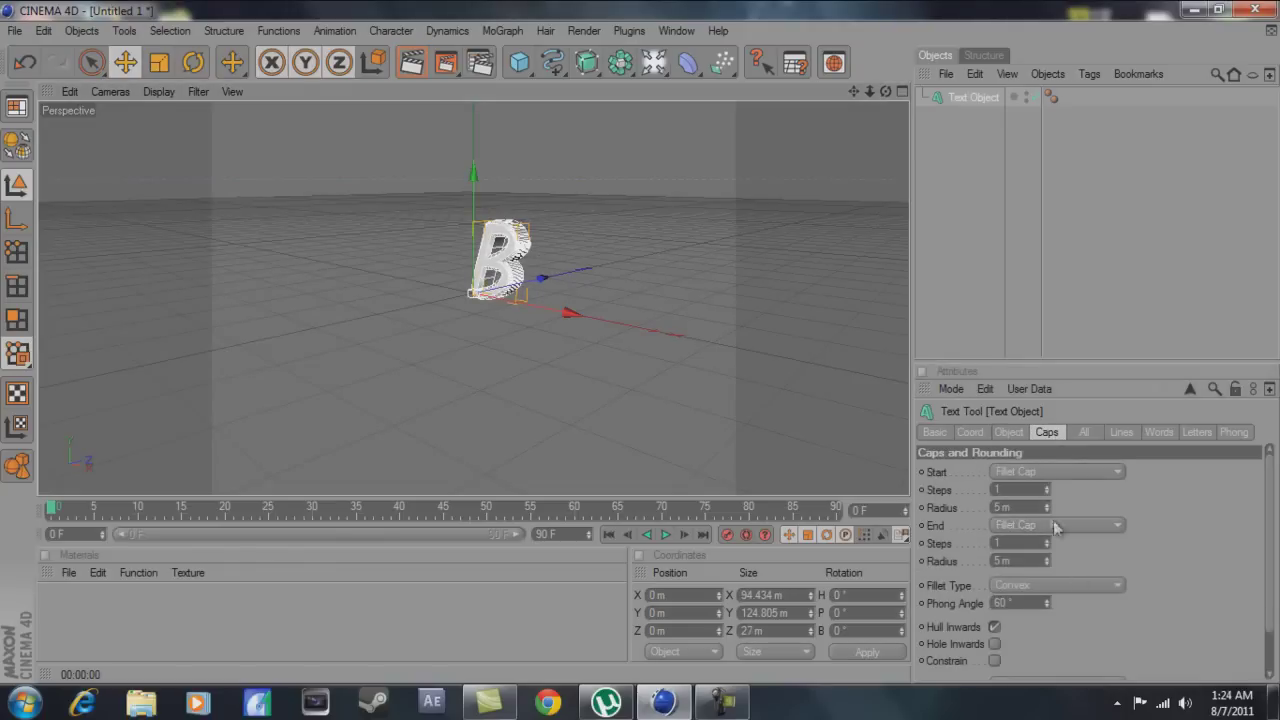
Scale the B to 2 on the X, Y and Z axes.
{"action": "left_click", "coordinate": [1009, 432]}
{"action": "left_click", "coordinate": [970, 432]}
{"action": "double_click", "coordinate": [1094, 471]}
{"action": "type", "text": "2"}
{"action": "key", "text": "Return"}
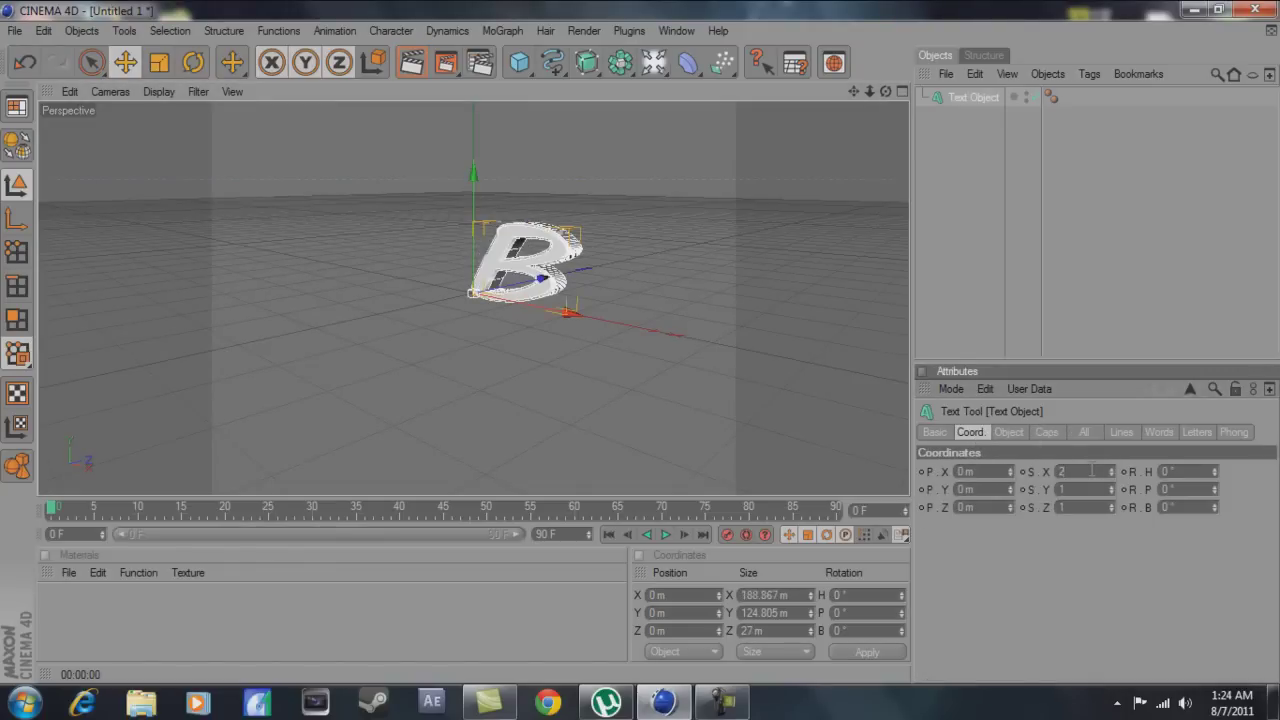
{"action": "double_click", "coordinate": [1085, 489]}
{"action": "type", "text": "2"}
{"action": "double_click", "coordinate": [1085, 507]}
{"action": "type", "text": "2"}
{"action": "key", "text": "Return"}
{"action": "left_click_drag", "start_coordinate": [600, 300], "coordinate": [640, 349], "text": "alt"}
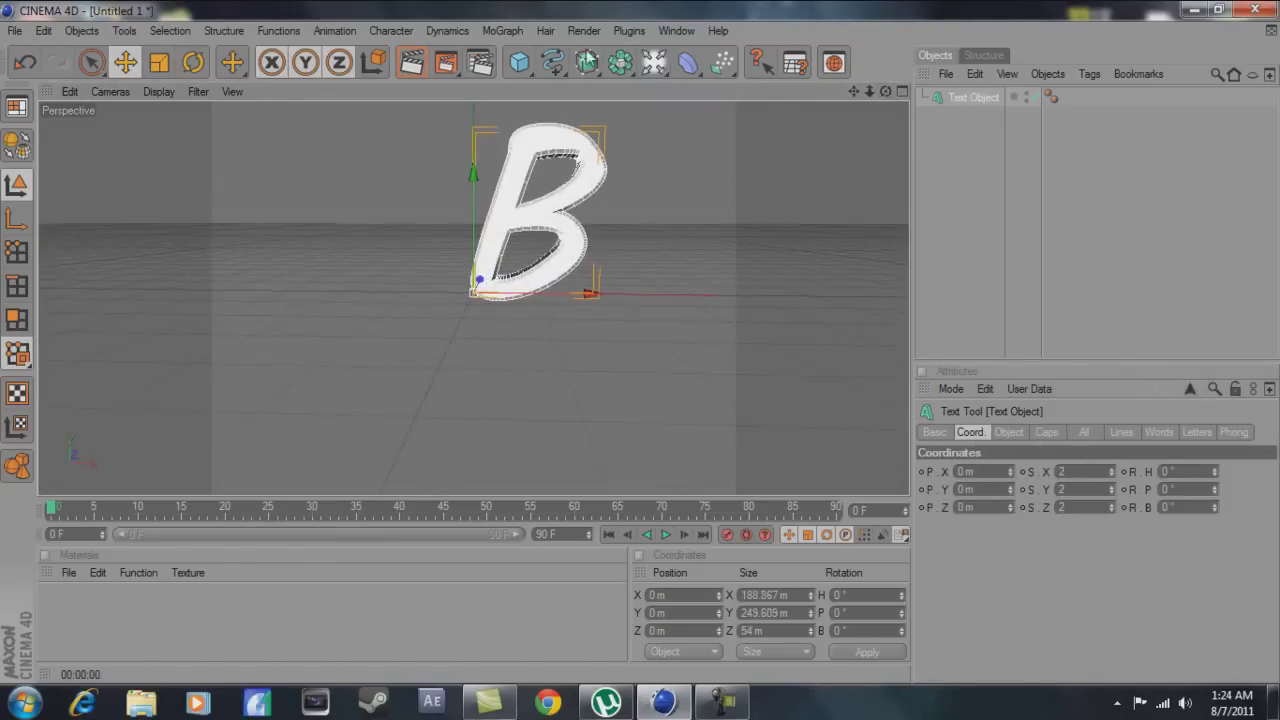
Set the render output to 1280×720 at resolution 200.
{"action": "left_click", "coordinate": [480, 62]}
{"action": "type", "text": "0"}
{"action": "key", "text": "Tab"}
{"action": "type", "text": "720"}
{"action": "key", "text": "Tab"}
{"action": "type", "text": "20"}
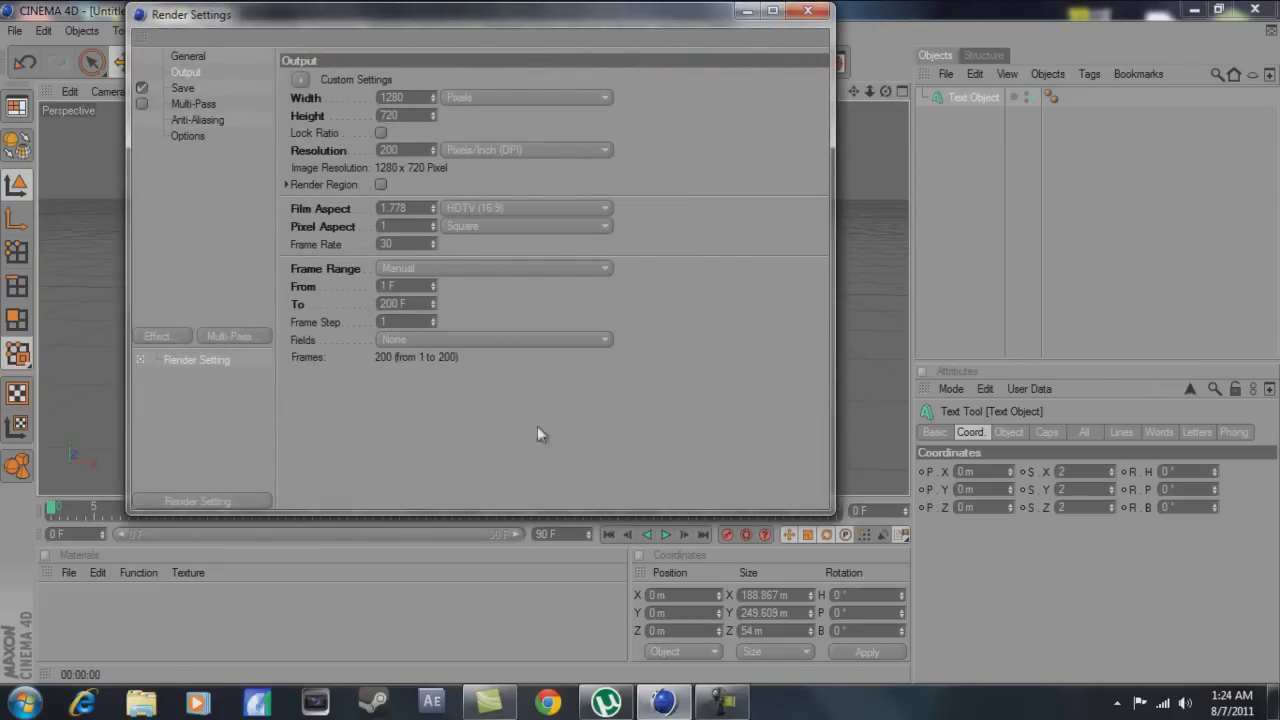
Set the render output file path and name in the intro folder.
{"action": "left_click", "coordinate": [194, 103]}
{"action": "left_click", "coordinate": [182, 88]}
{"action": "left_click", "coordinate": [808, 112]}
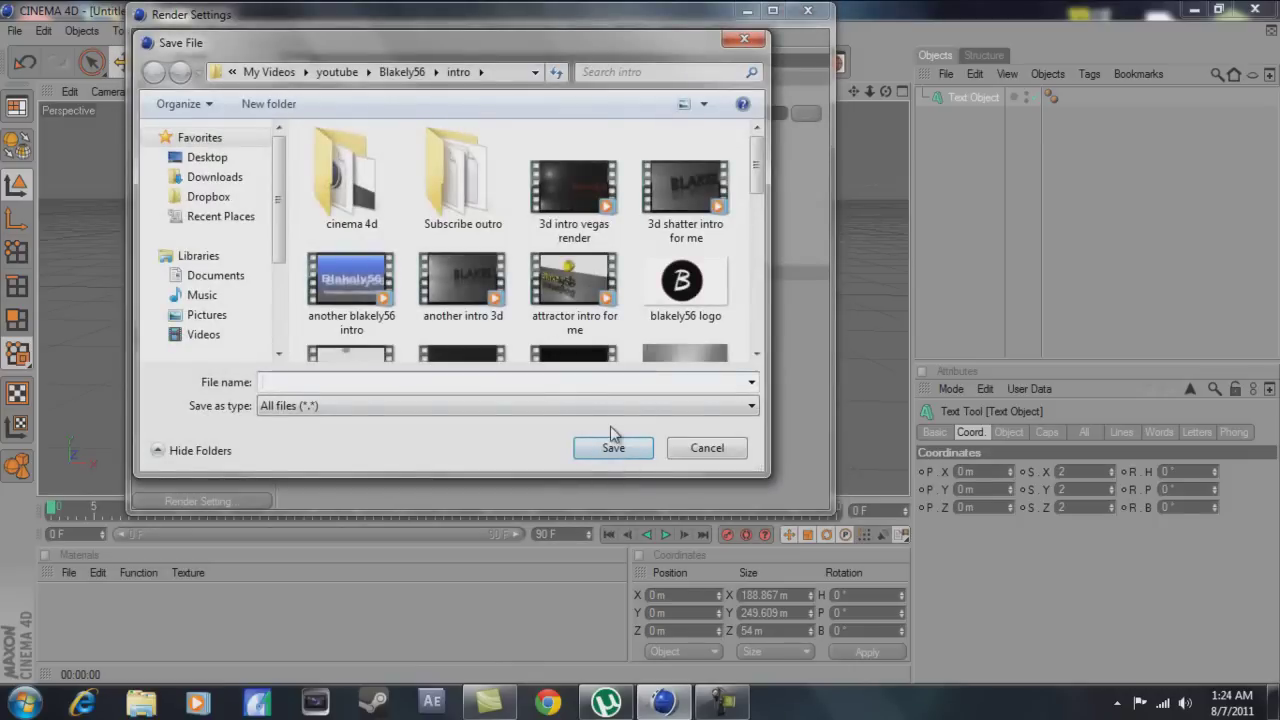
{"action": "type", "text": "spped shit"}
{"action": "left_click", "coordinate": [613, 447]}
{"action": "left_click", "coordinate": [465, 131]}
Set the output format to AVI Movie with a chosen video codec, then close Render Settings.
{"action": "left_click", "coordinate": [445, 482]}
{"action": "left_click", "coordinate": [571, 132]}
{"action": "left_click", "coordinate": [301, 111]}
{"action": "left_click", "coordinate": [276, 168]}
{"action": "left_click", "coordinate": [357, 89]}
{"action": "left_click", "coordinate": [808, 10]}
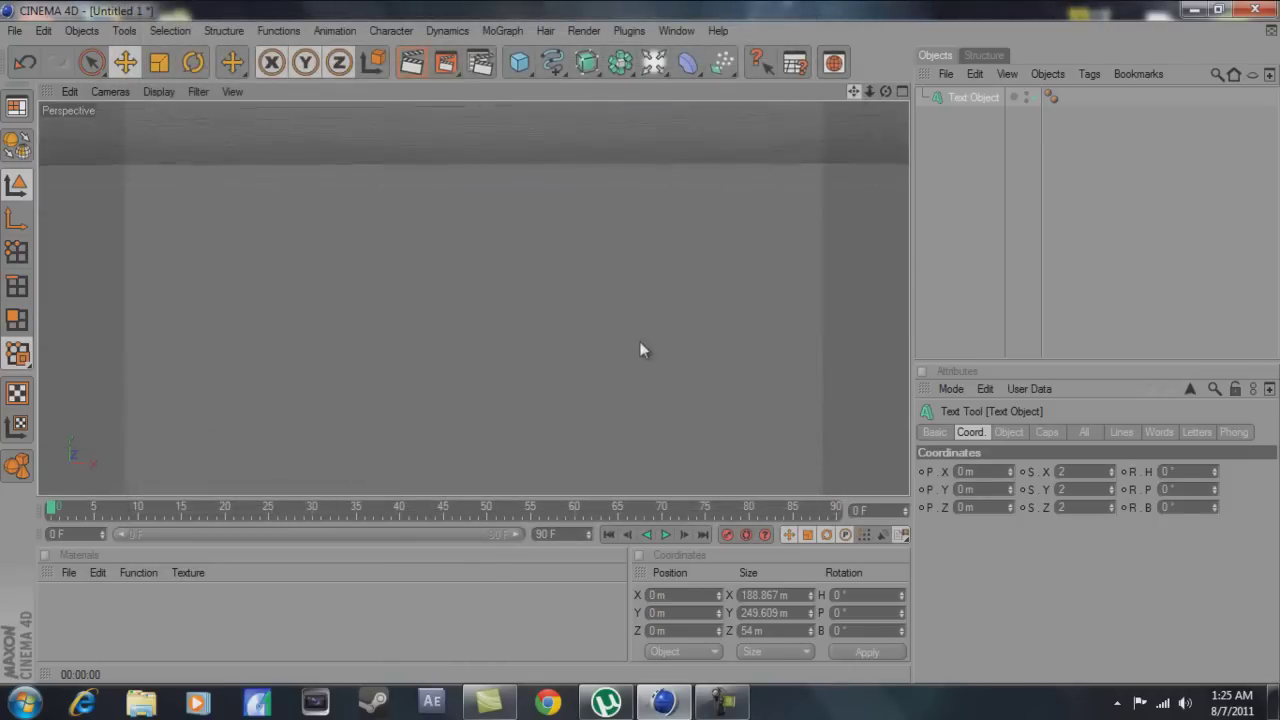
{"action": "left_click_drag", "start_coordinate": [643, 349], "coordinate": [869, 96], "text": "alt"}
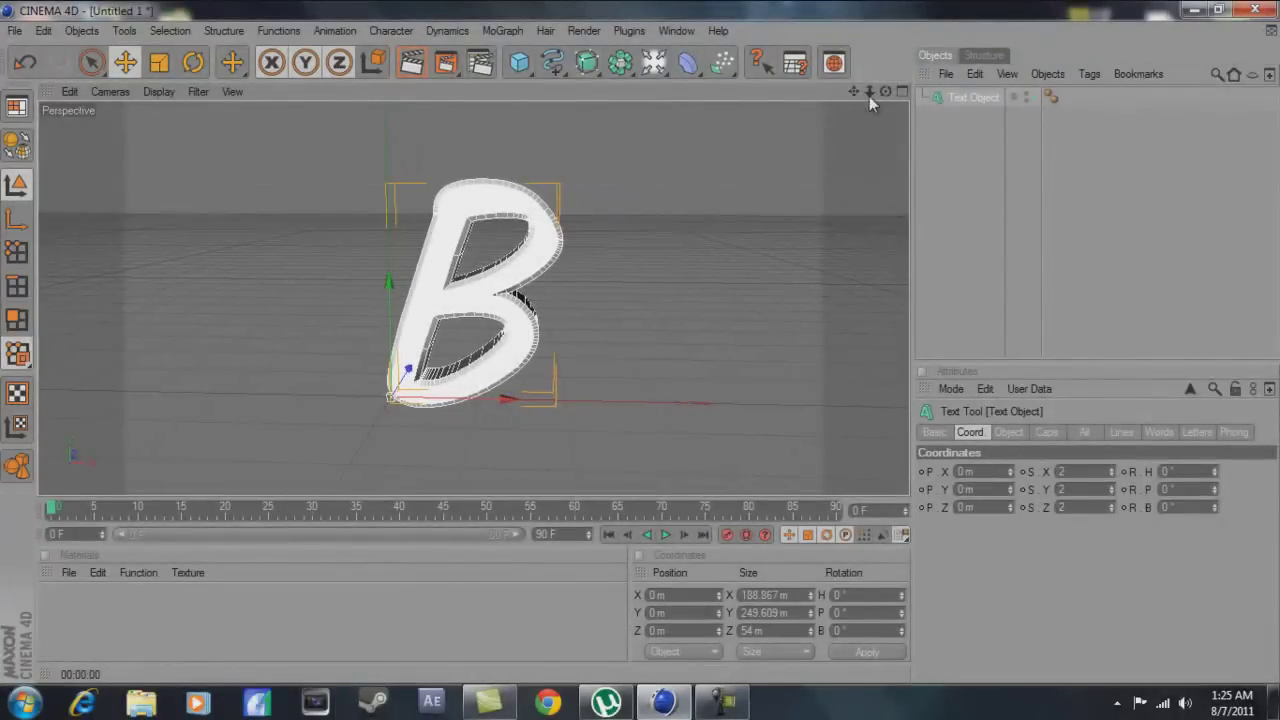
Add a second text object using the same script font as the B.
{"action": "left_click", "coordinate": [520, 36]}
{"action": "left_click", "coordinate": [540, 210]}
{"action": "left_click", "coordinate": [1008, 432]}
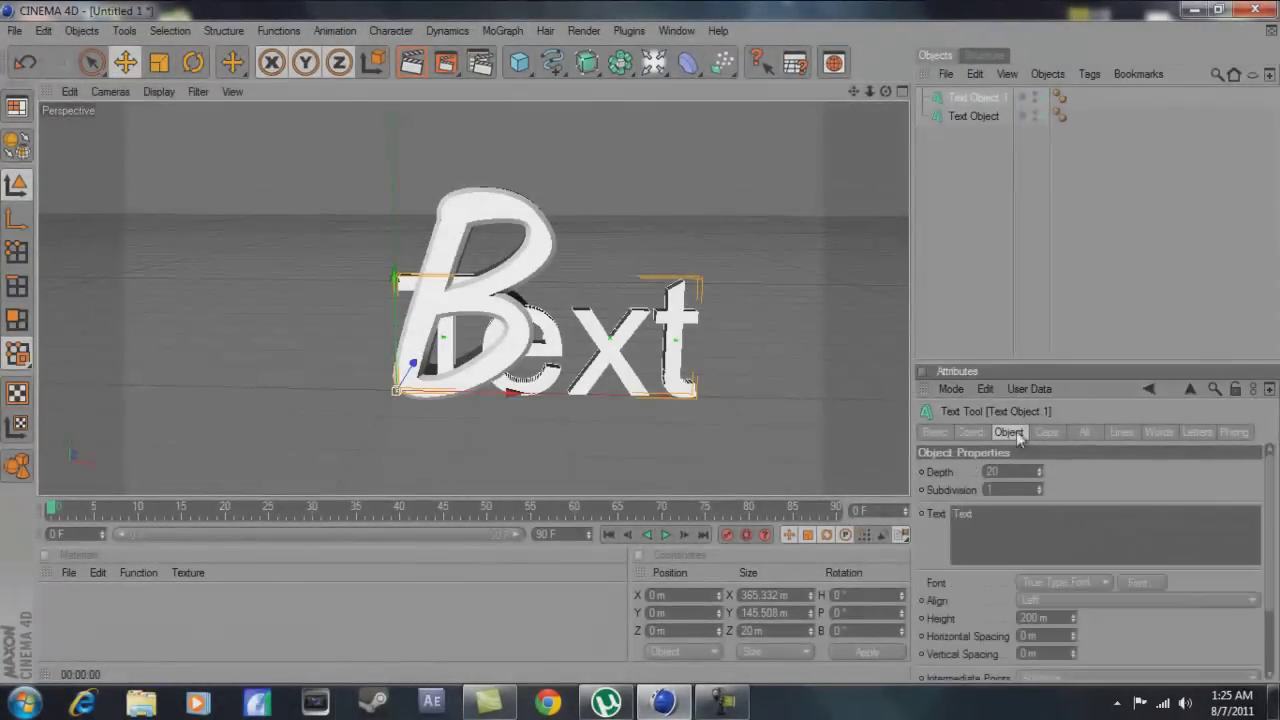
{"action": "left_click", "coordinate": [973, 116]}
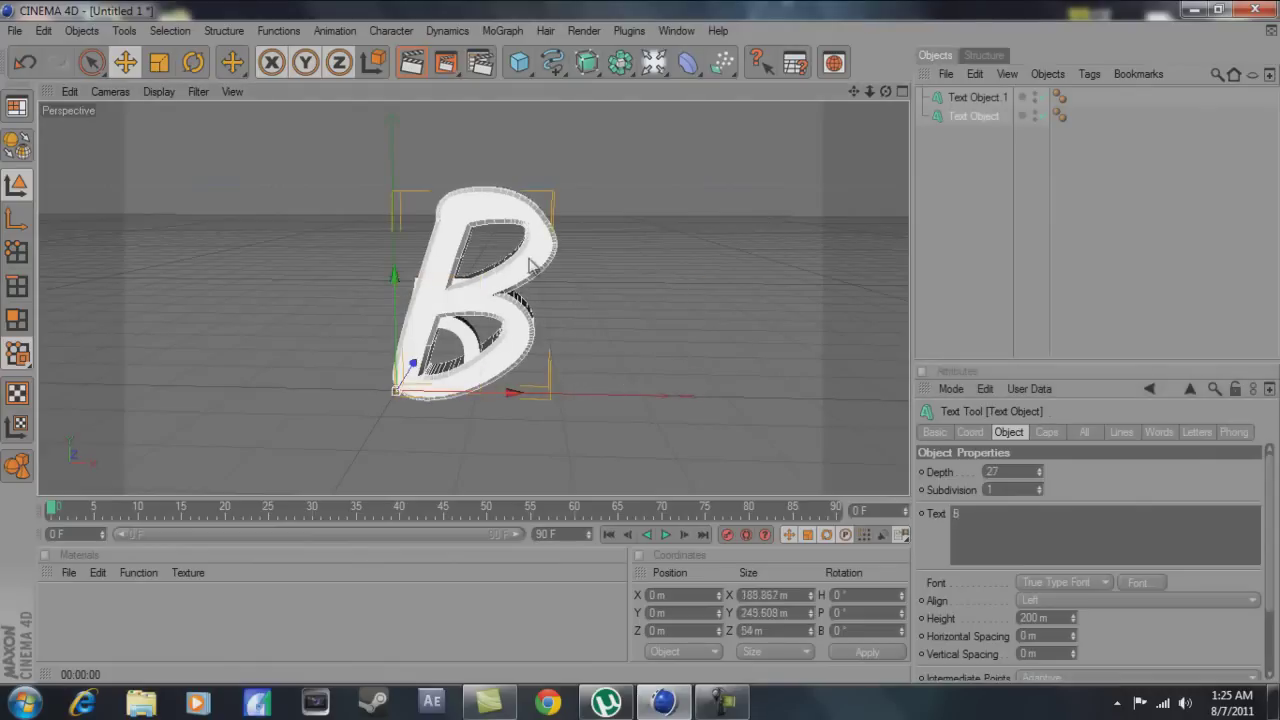
{"action": "left_click", "coordinate": [1138, 582]}
{"action": "left_click", "coordinate": [371, 528]}
{"action": "key", "text": "ctrl+z"}
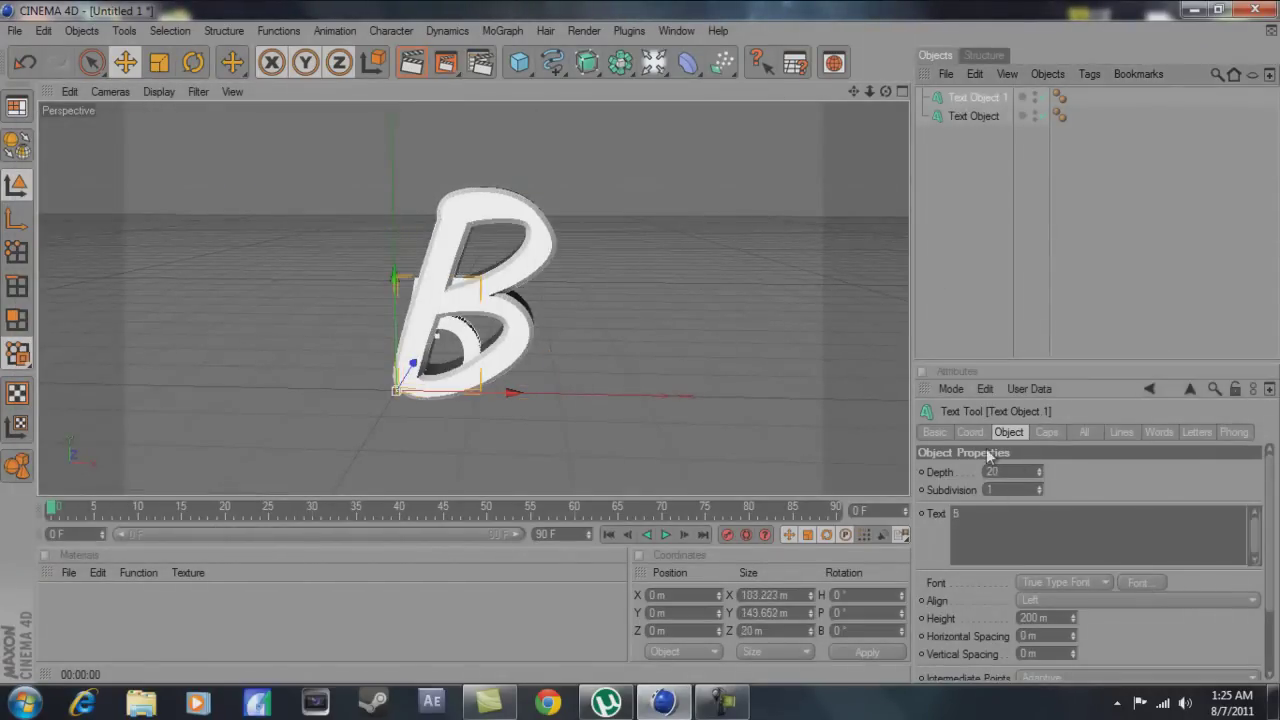
{"action": "left_click", "coordinate": [1115, 583]}
{"action": "left_click", "coordinate": [90, 178]}
{"action": "left_click", "coordinate": [289, 448]}
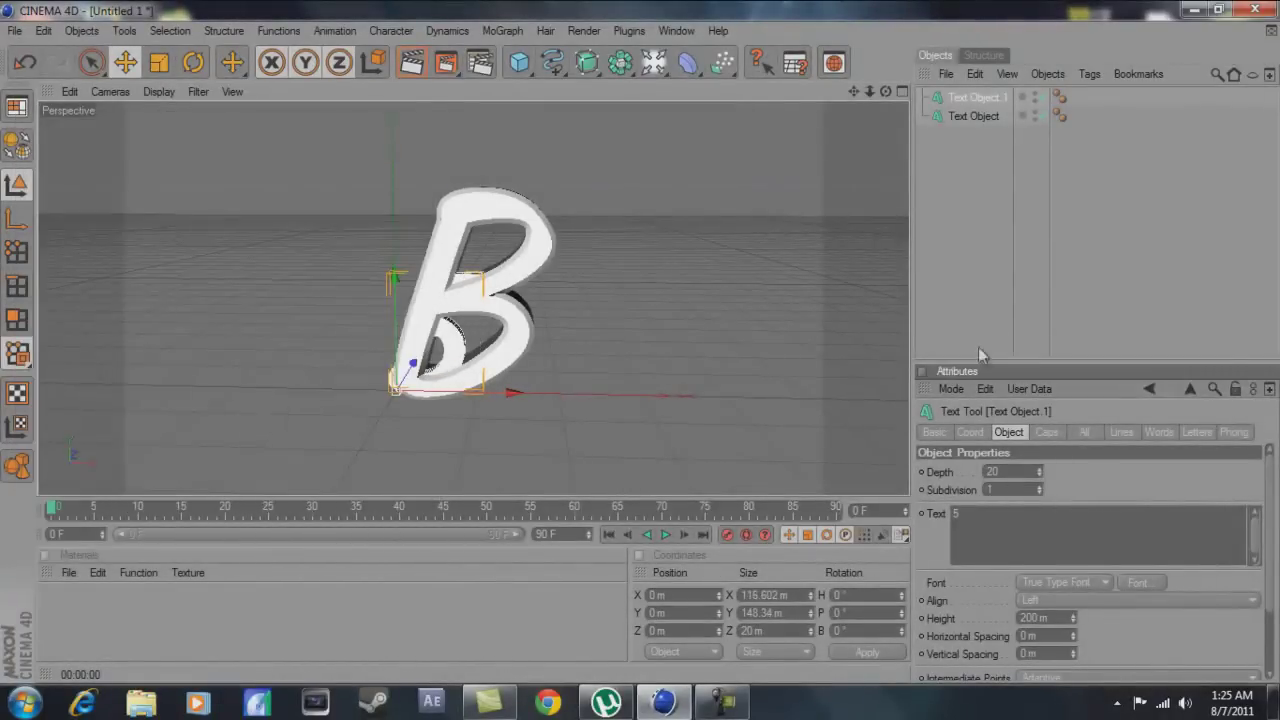
Give the 5 a fillet cap, scale it to 0.3, and place it in the B's lower bowl.
{"action": "left_click", "coordinate": [1046, 432]}
{"action": "left_click", "coordinate": [1057, 471]}
{"action": "left_click", "coordinate": [1016, 543]}
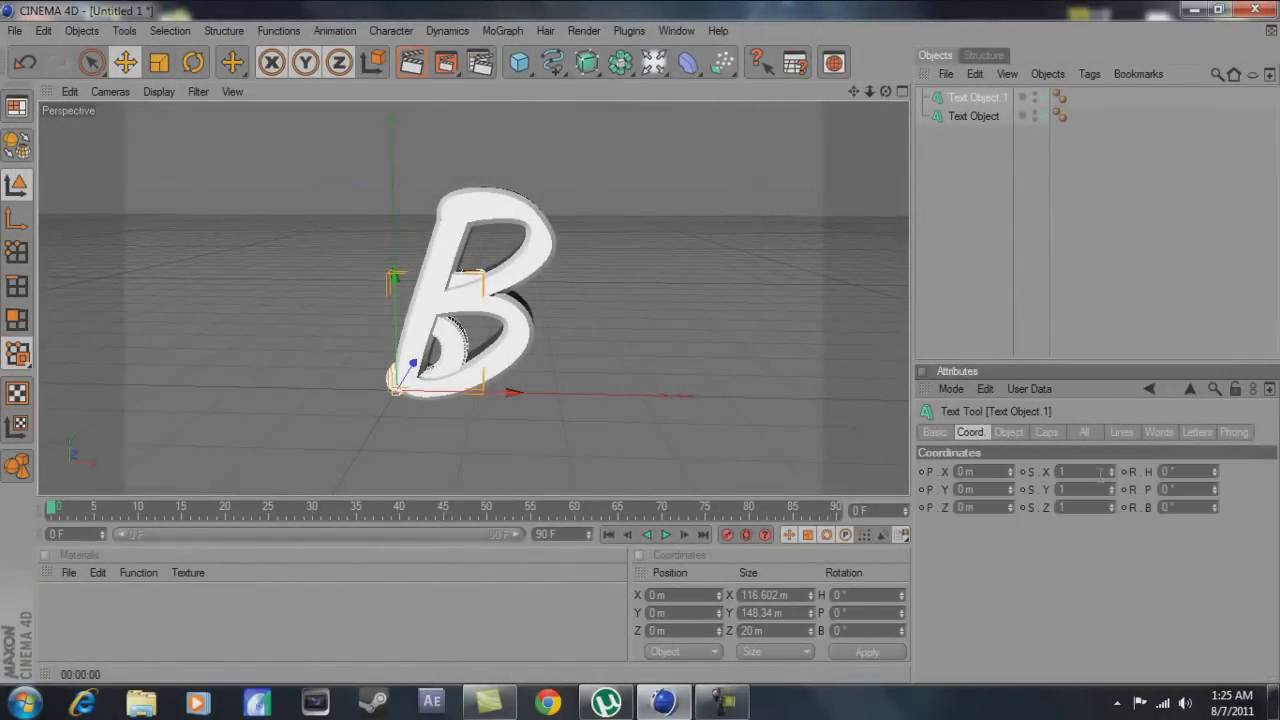
{"action": "type", "text": "0.5"}
{"action": "key", "text": "Tab"}
{"action": "type", "text": "0.5"}
{"action": "key", "text": "Tab"}
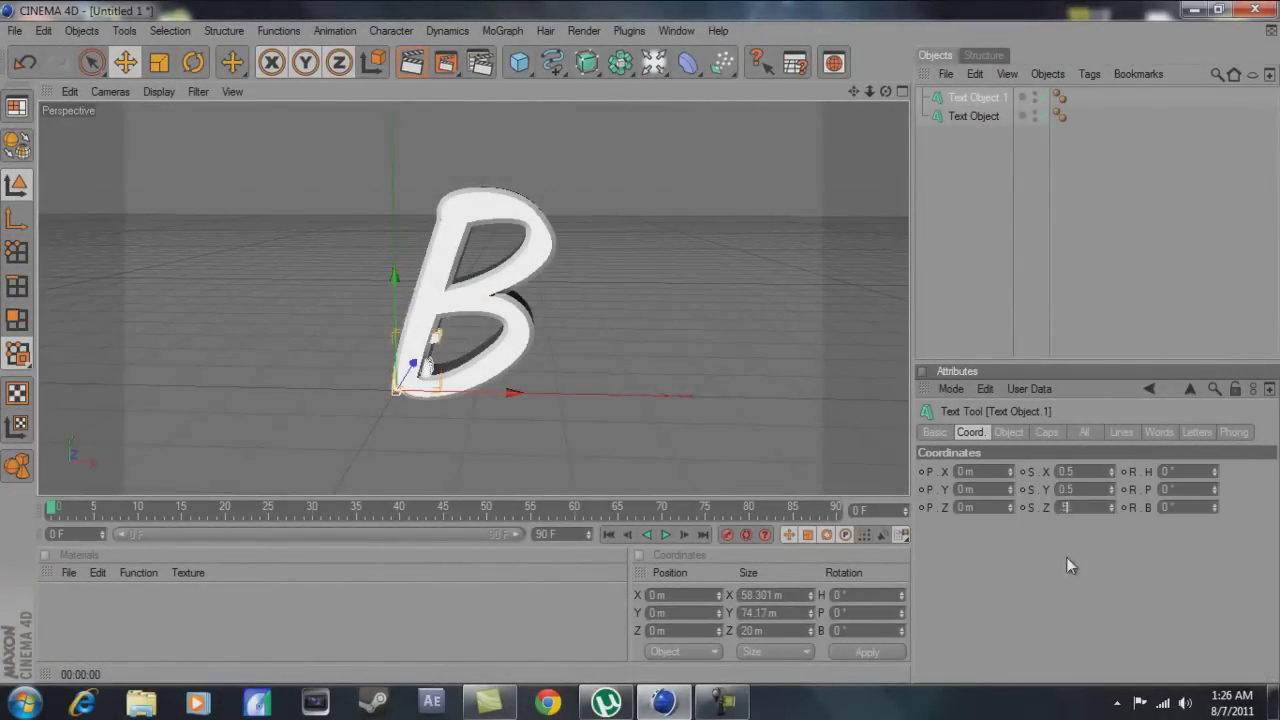
{"action": "type", "text": "0.5"}
{"action": "key", "text": "Tab"}
{"action": "type", "text": "0.3"}
{"action": "key", "text": "Tab"}
{"action": "type", "text": "0.3"}
{"action": "key", "text": "Tab"}
{"action": "type", "text": "0.3"}
{"action": "left_click_drag", "start_coordinate": [440, 340], "coordinate": [450, 318]}
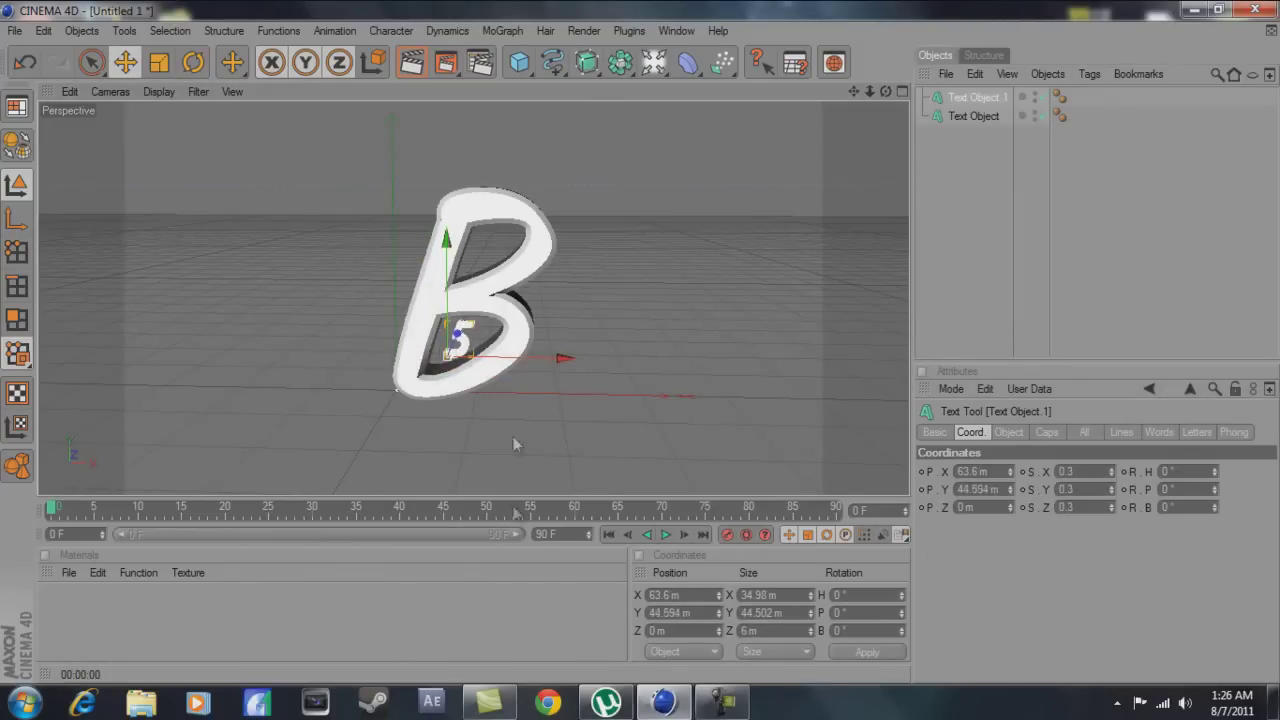
Create a black material and apply it to the B.
{"action": "left_click", "coordinate": [535, 256]}
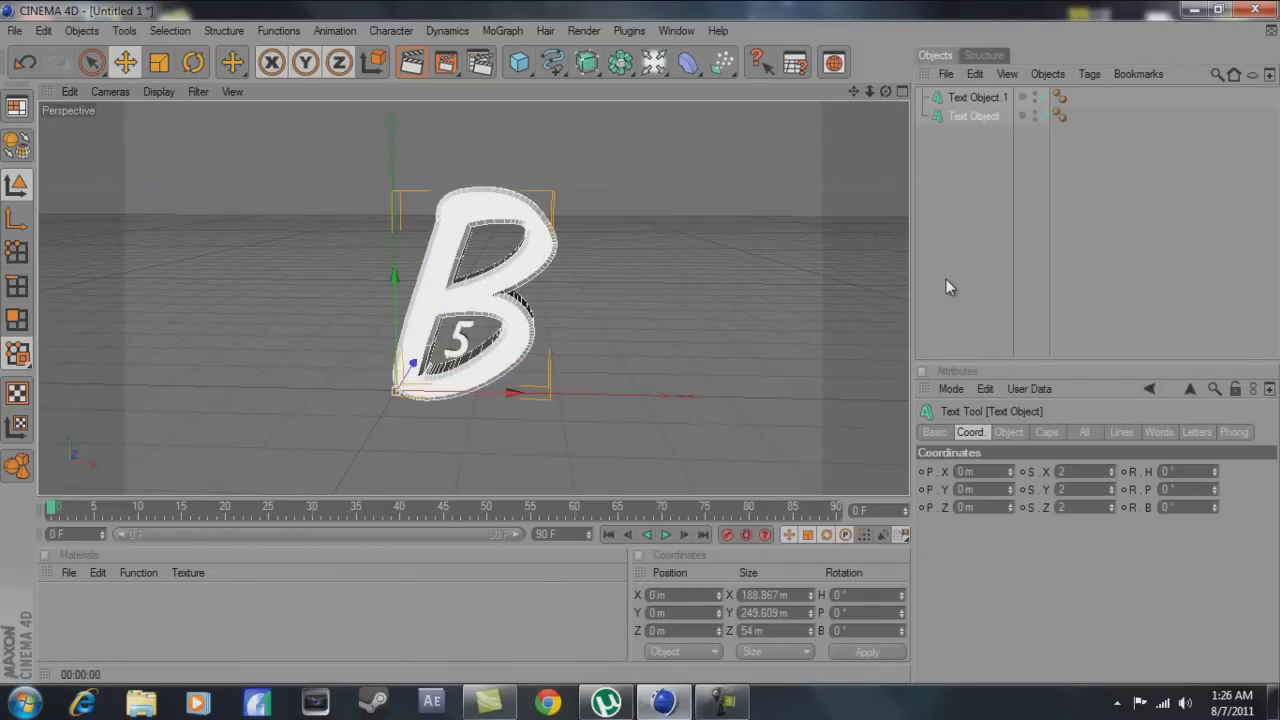
{"action": "double_click", "coordinate": [60, 600]}
{"action": "double_click", "coordinate": [60, 603]}
{"action": "left_click", "coordinate": [451, 237]}
{"action": "left_click", "coordinate": [457, 280]}
{"action": "left_click_drag", "start_coordinate": [70, 598], "coordinate": [470, 300]}
Create a red material and apply it to the 5.
{"action": "left_click", "coordinate": [69, 572]}
{"action": "left_click", "coordinate": [90, 346]}
{"action": "double_click", "coordinate": [55, 605]}
{"action": "left_click", "coordinate": [485, 203]}
{"action": "left_click", "coordinate": [440, 140]}
{"action": "left_click", "coordinate": [451, 266]}
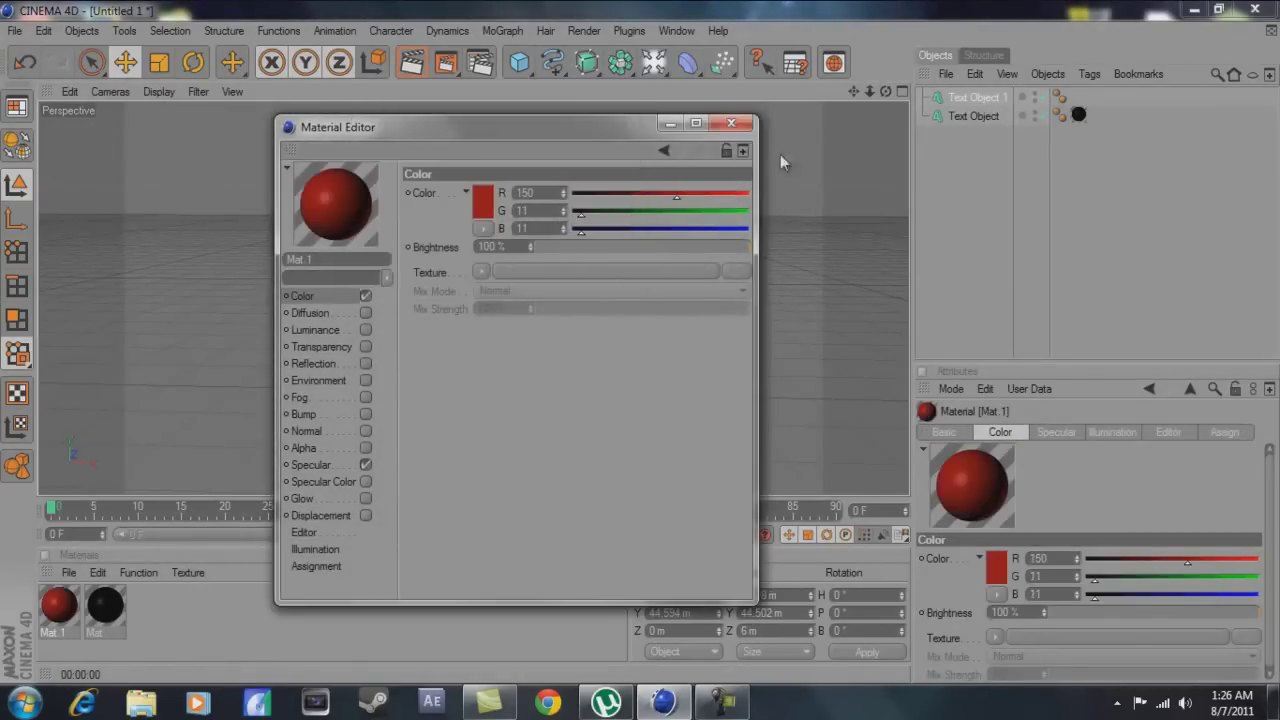
{"action": "left_click", "coordinate": [723, 128]}
{"action": "left_click_drag", "start_coordinate": [58, 605], "coordinate": [490, 327]}
Copy and paste the 5 text object to make a duplicate.
{"action": "left_click", "coordinate": [985, 99]}
{"action": "key", "text": "ctrl+c"}
{"action": "key", "text": "ctrl+v"}
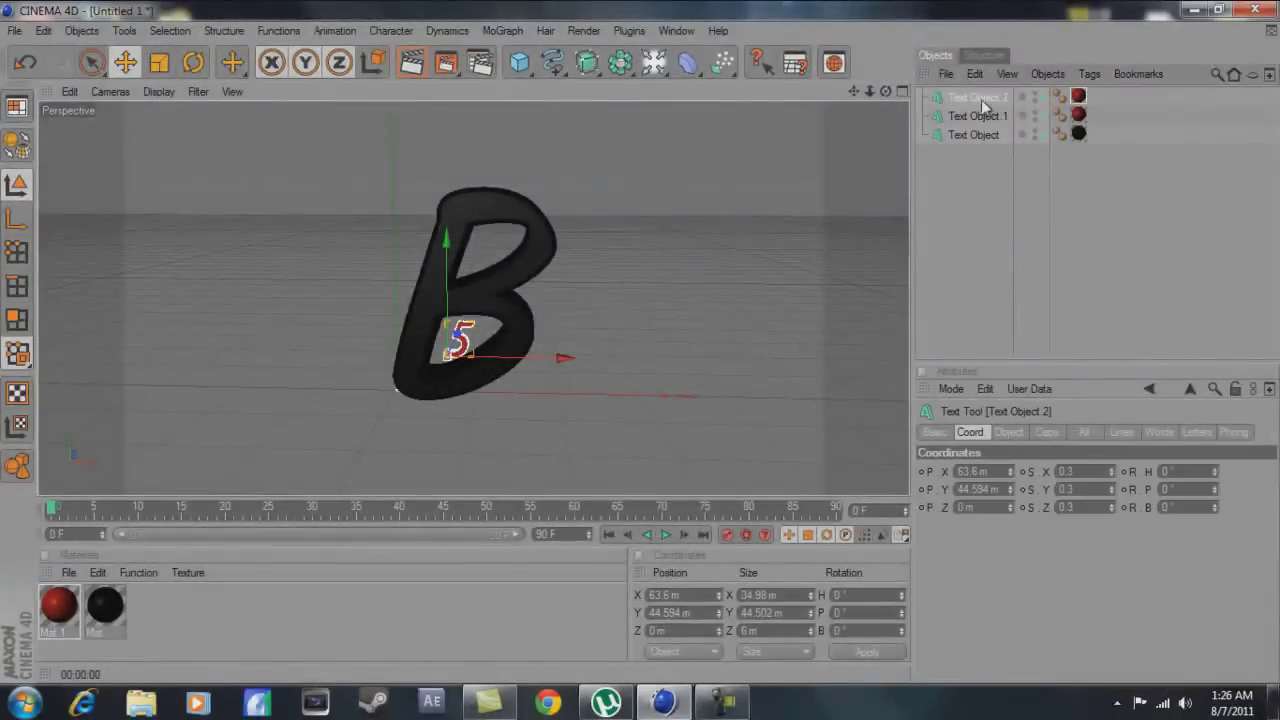
{"action": "left_click", "coordinate": [1008, 432]}
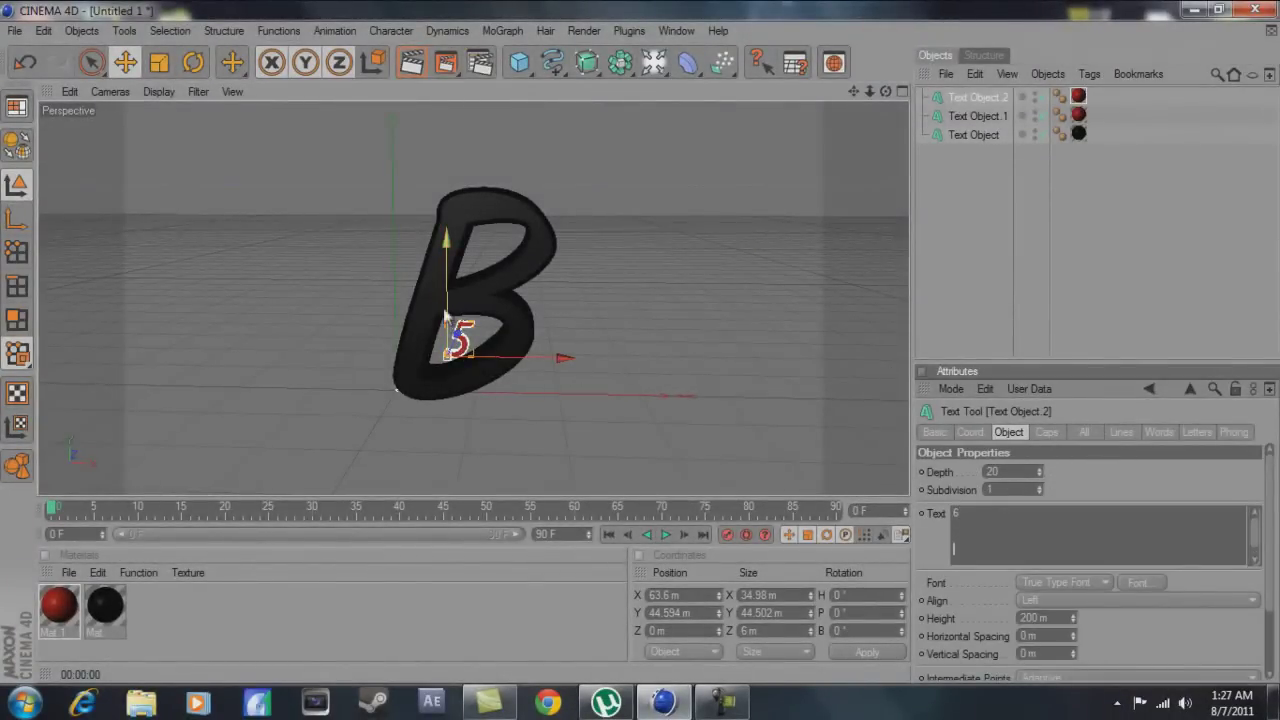
Move the 6 into the B's upper bowl and add a disc standing behind the B.
{"action": "left_click_drag", "start_coordinate": [462, 342], "coordinate": [488, 250]}
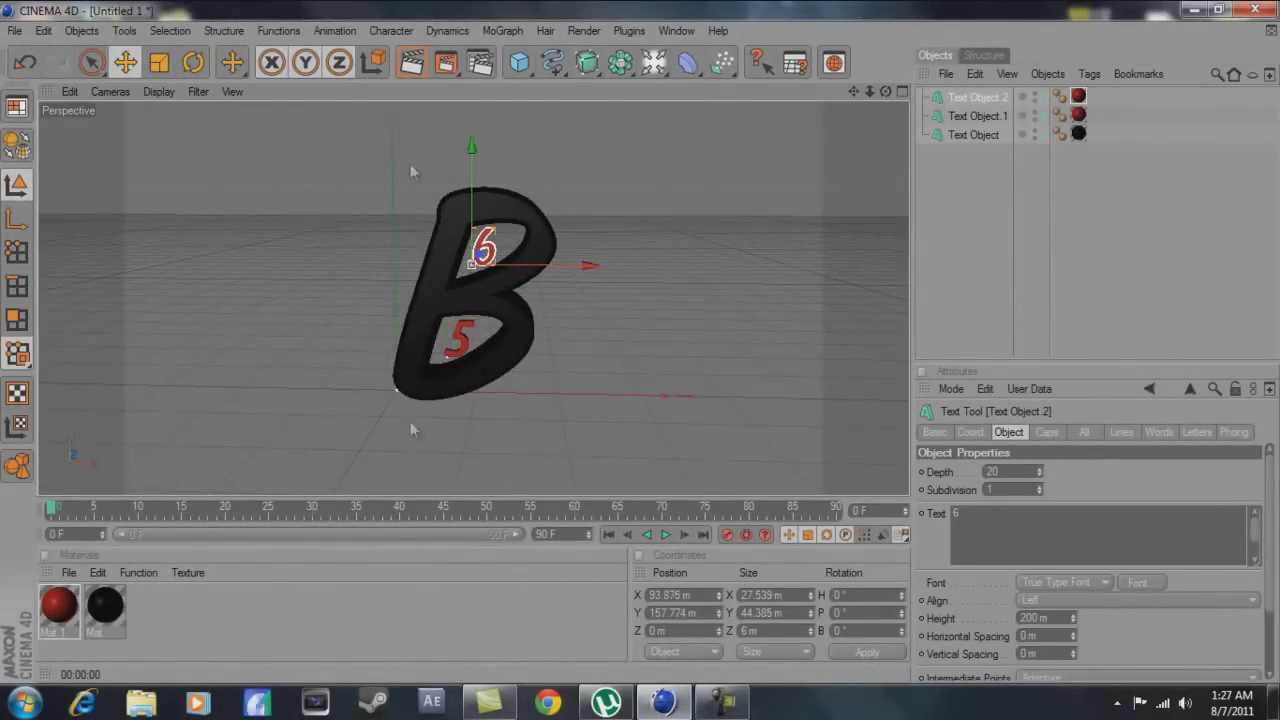
{"action": "left_click_drag", "start_coordinate": [528, 63], "coordinate": [783, 113]}
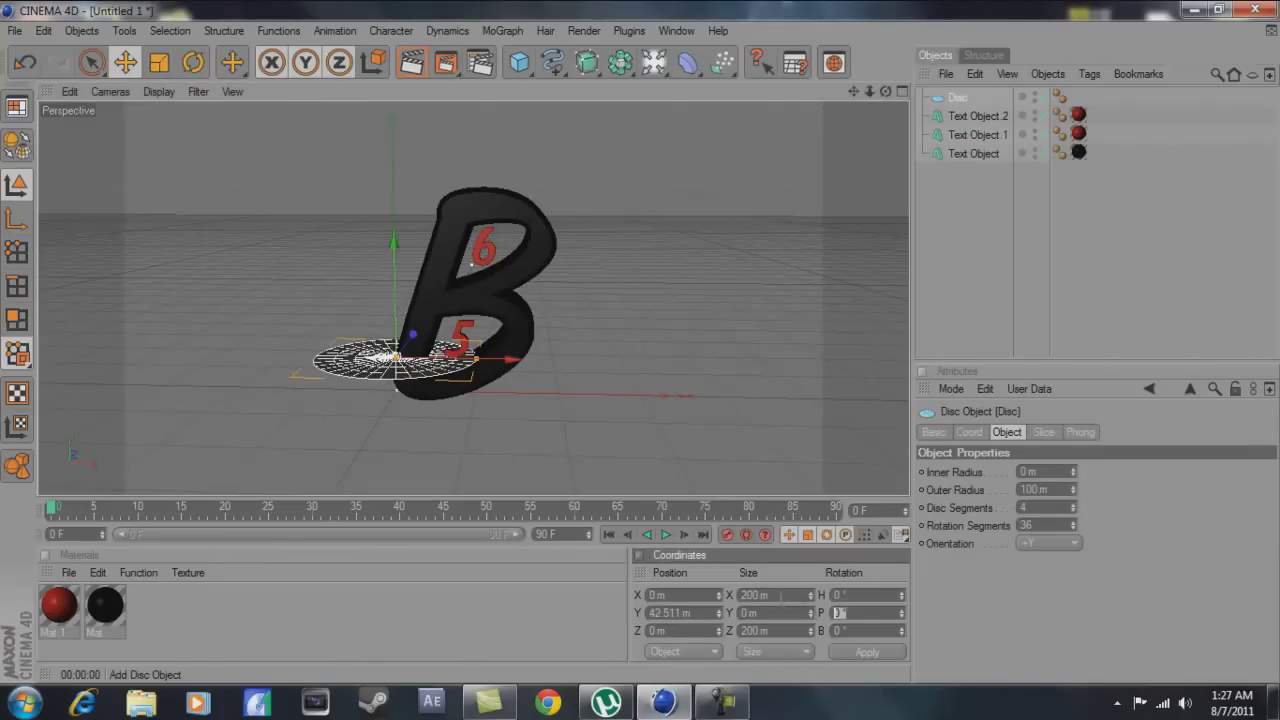
{"action": "left_click_drag", "start_coordinate": [390, 316], "coordinate": [640, 341]}
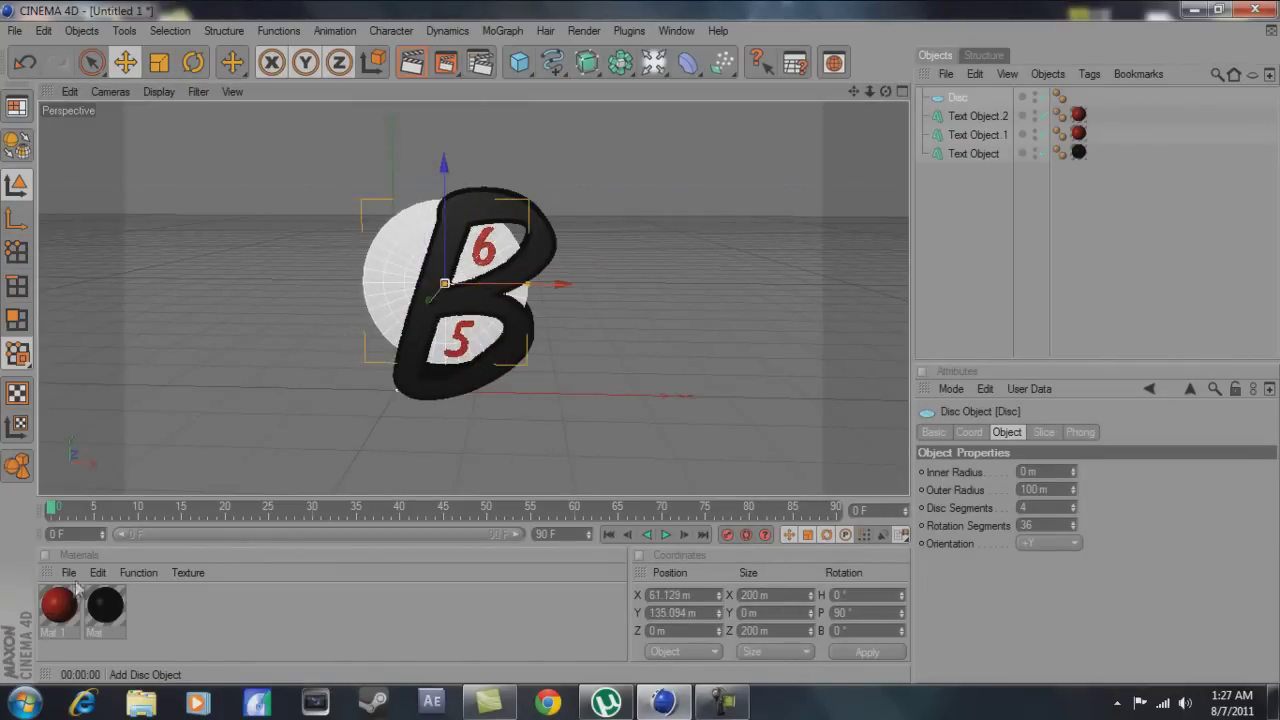
Make material Mat.2 white and apply it to the disc.
{"action": "double_click", "coordinate": [62, 604]}
{"action": "double_click", "coordinate": [72, 605]}
{"action": "left_click", "coordinate": [449, 192]}
{"action": "left_click", "coordinate": [456, 260]}
{"action": "left_click", "coordinate": [748, 120]}
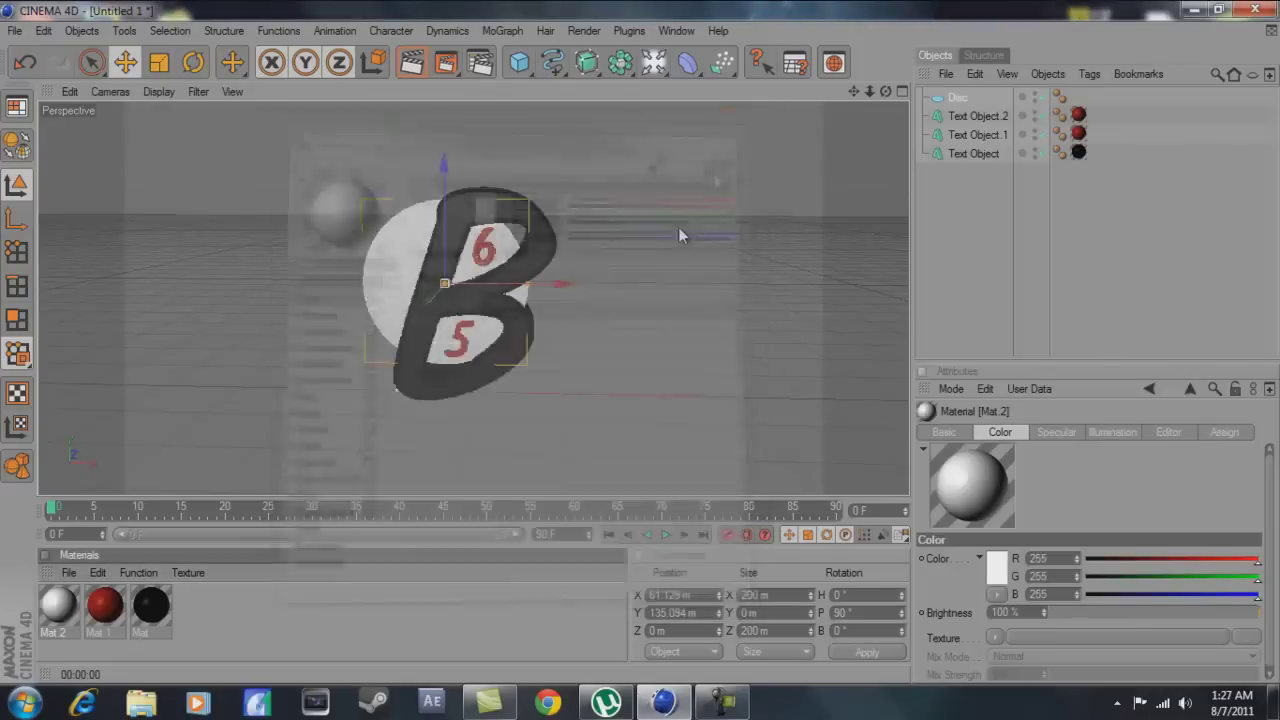
{"action": "left_click", "coordinate": [982, 250]}
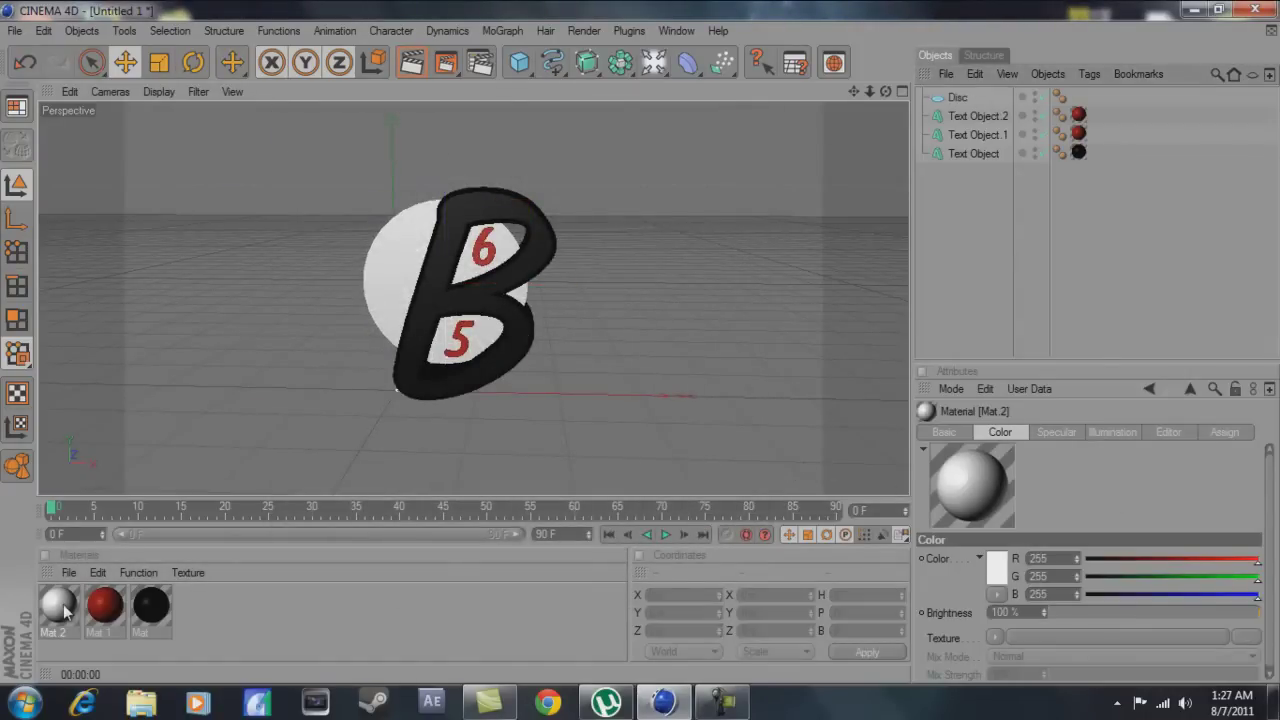
{"action": "left_click_drag", "start_coordinate": [62, 612], "coordinate": [960, 97]}
Enlarge the disc's outer radius to 176 m and move it behind the B.
{"action": "left_click", "coordinate": [957, 97]}
{"action": "left_click", "coordinate": [1007, 432]}
{"action": "left_click_drag", "start_coordinate": [1073, 489], "coordinate": [1073, 470]}
{"action": "left_click_drag", "start_coordinate": [618, 329], "coordinate": [640, 342]}
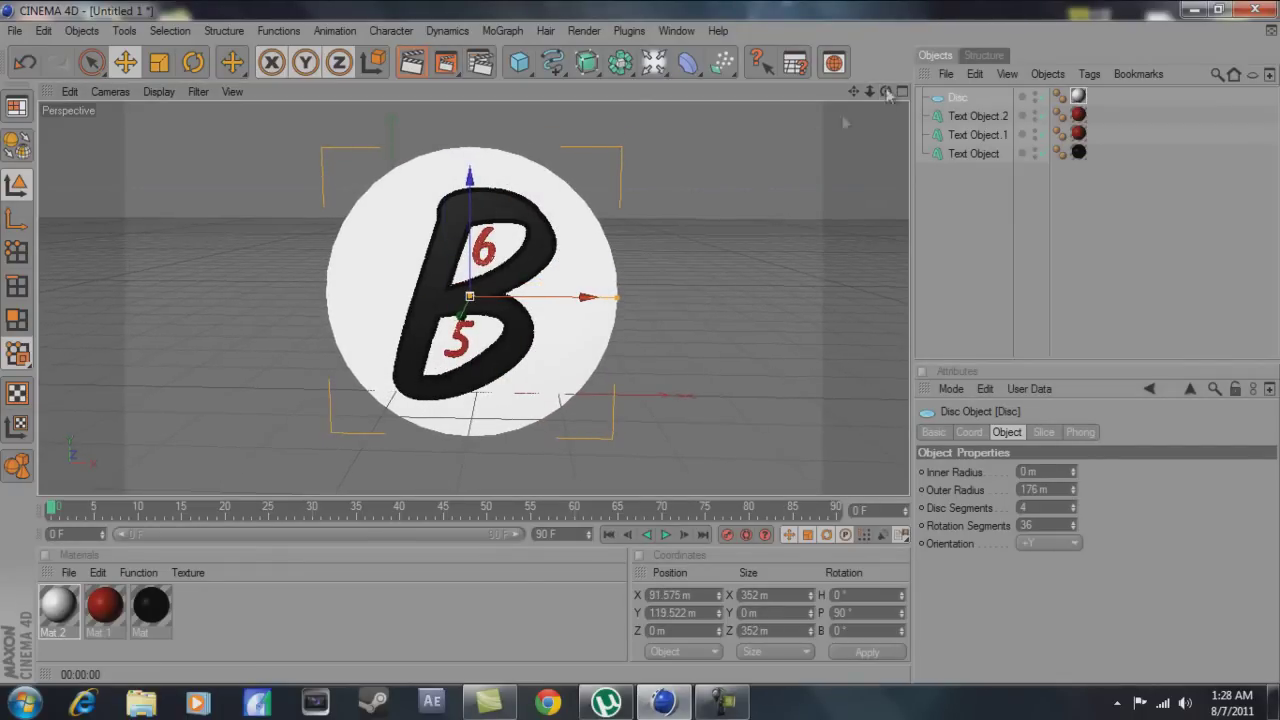
{"action": "left_click_drag", "start_coordinate": [489, 233], "coordinate": [262, 248]}
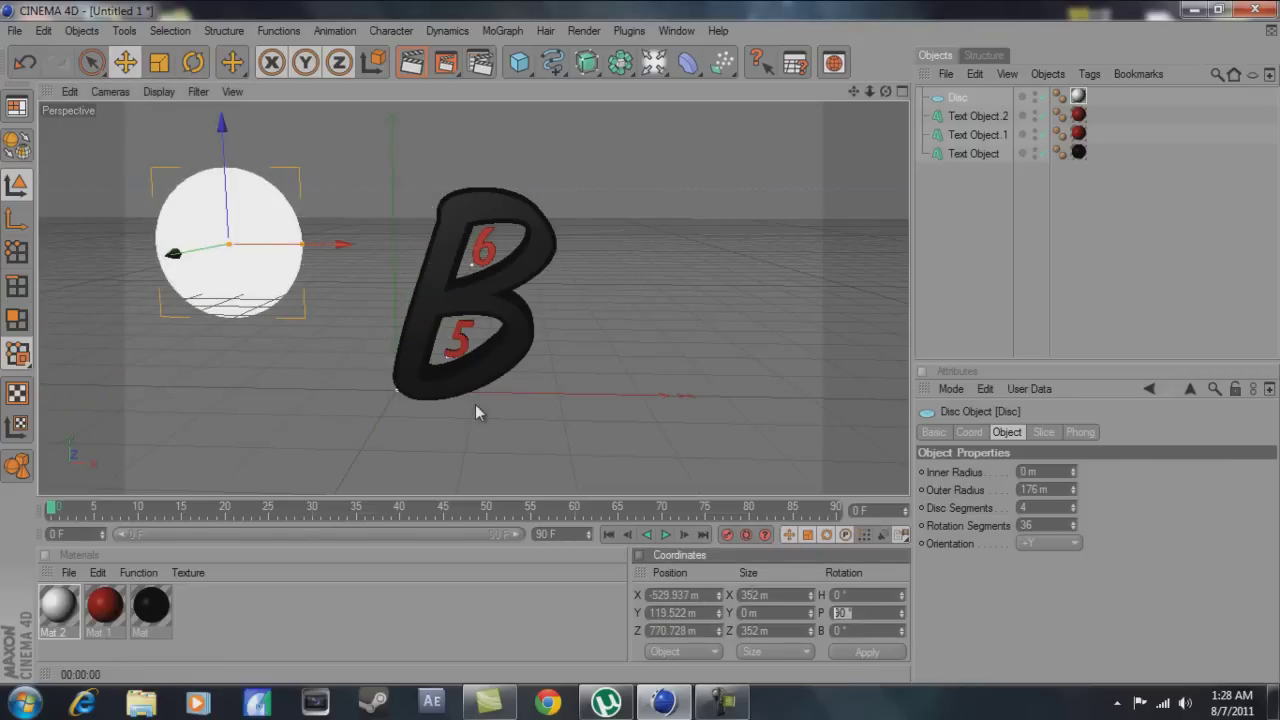
Lay the disc flat with 90° pitch and move the 5 and B out of view.
{"action": "key", "text": "Return"}
{"action": "left_click", "coordinate": [484, 245]}
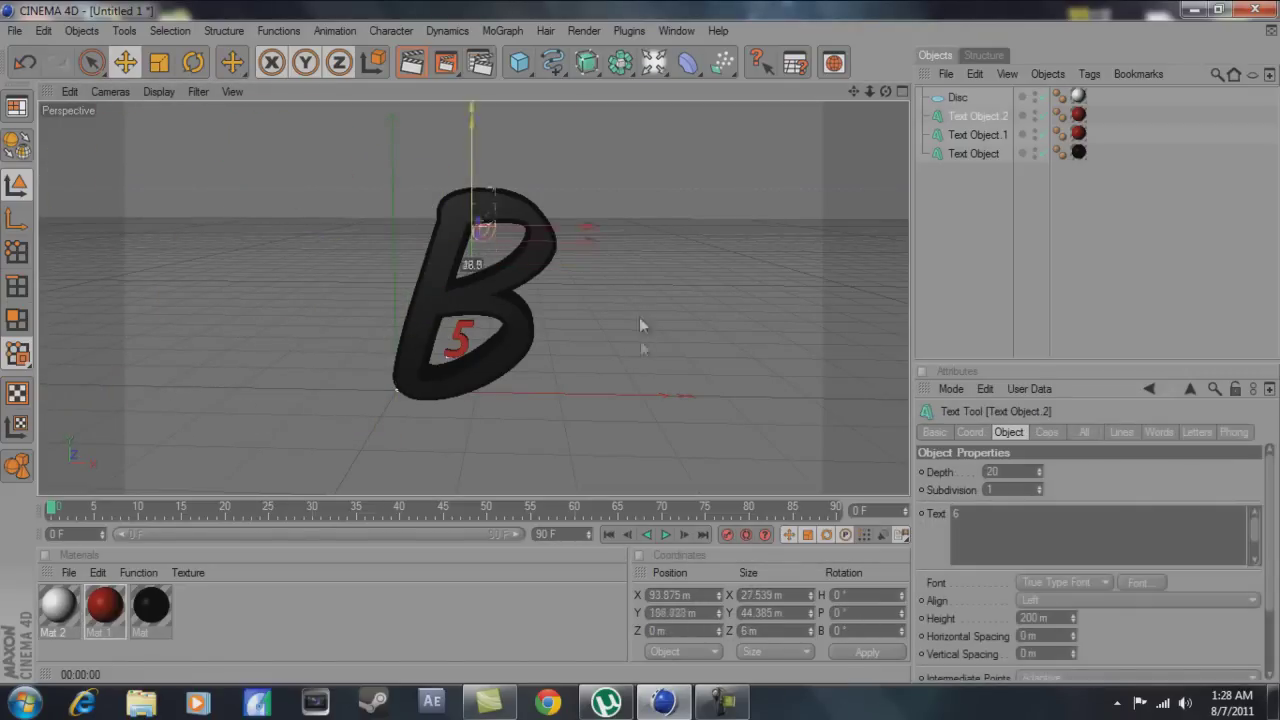
{"action": "left_click", "coordinate": [486, 360]}
{"action": "left_click_drag", "start_coordinate": [486, 360], "coordinate": [640, 349]}
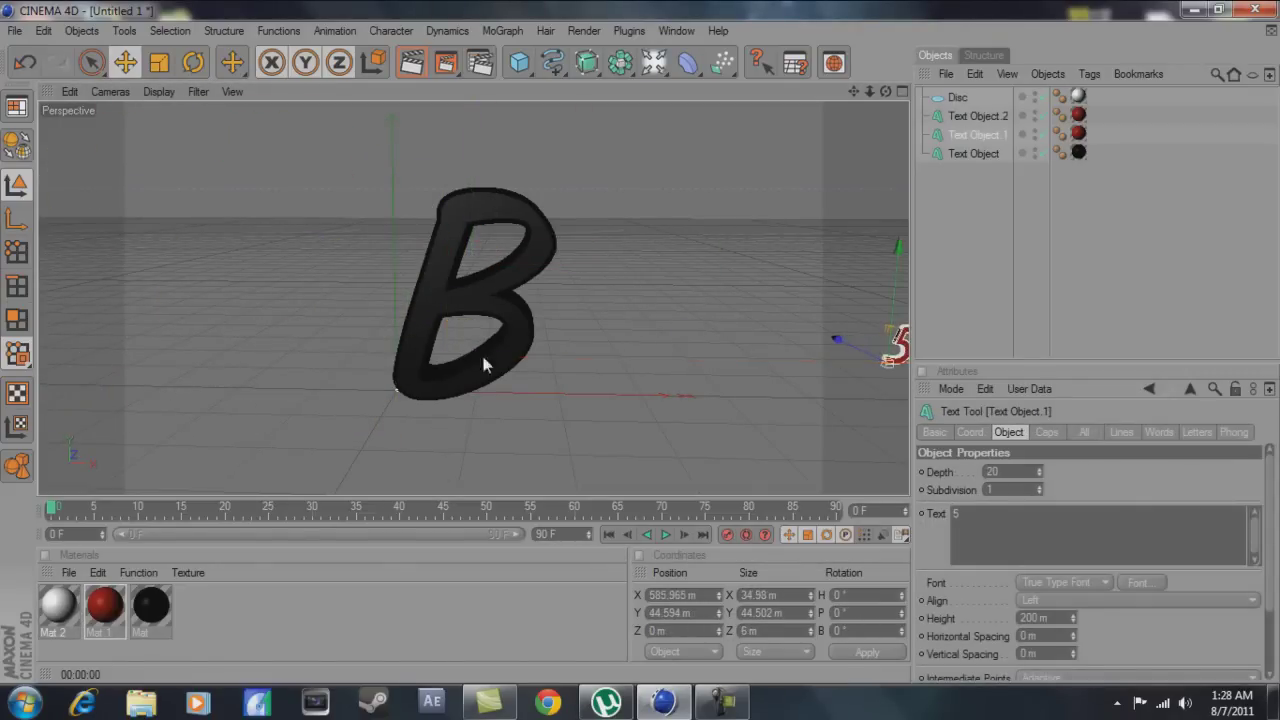
{"action": "left_click", "coordinate": [411, 62]}
{"action": "left_click", "coordinate": [450, 244]}
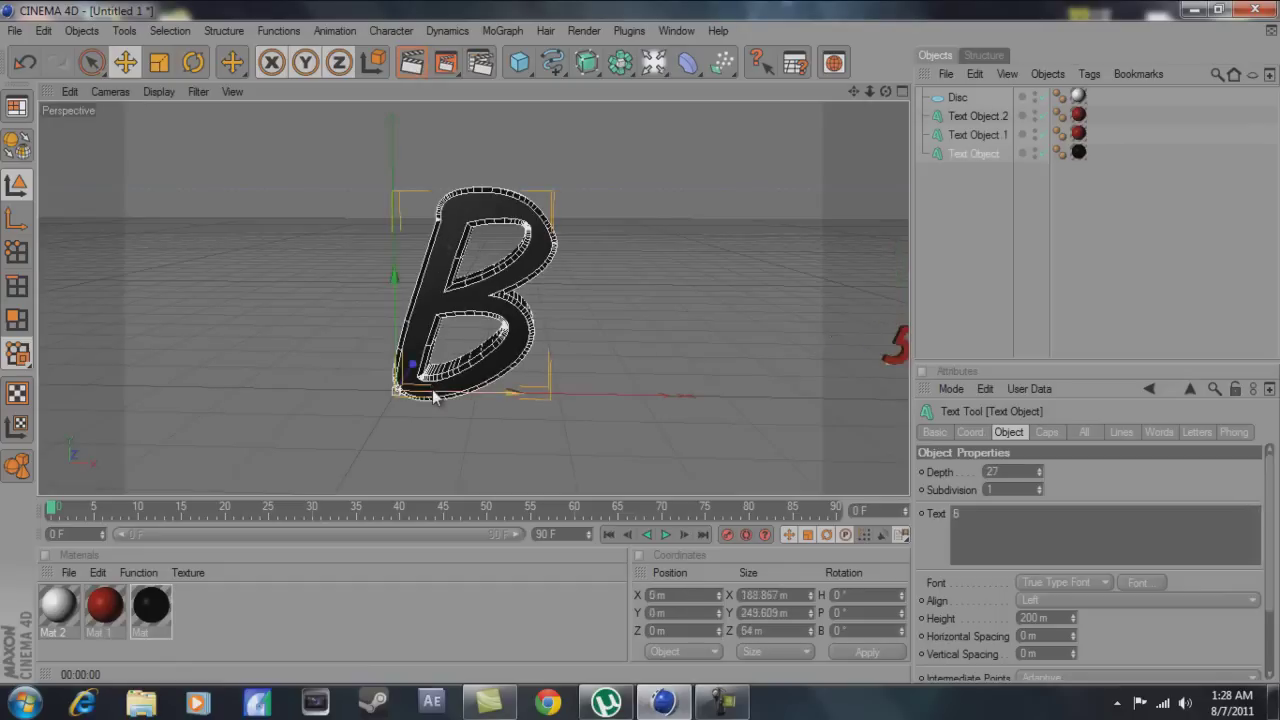
{"action": "left_click_drag", "start_coordinate": [450, 244], "coordinate": [641, 351]}
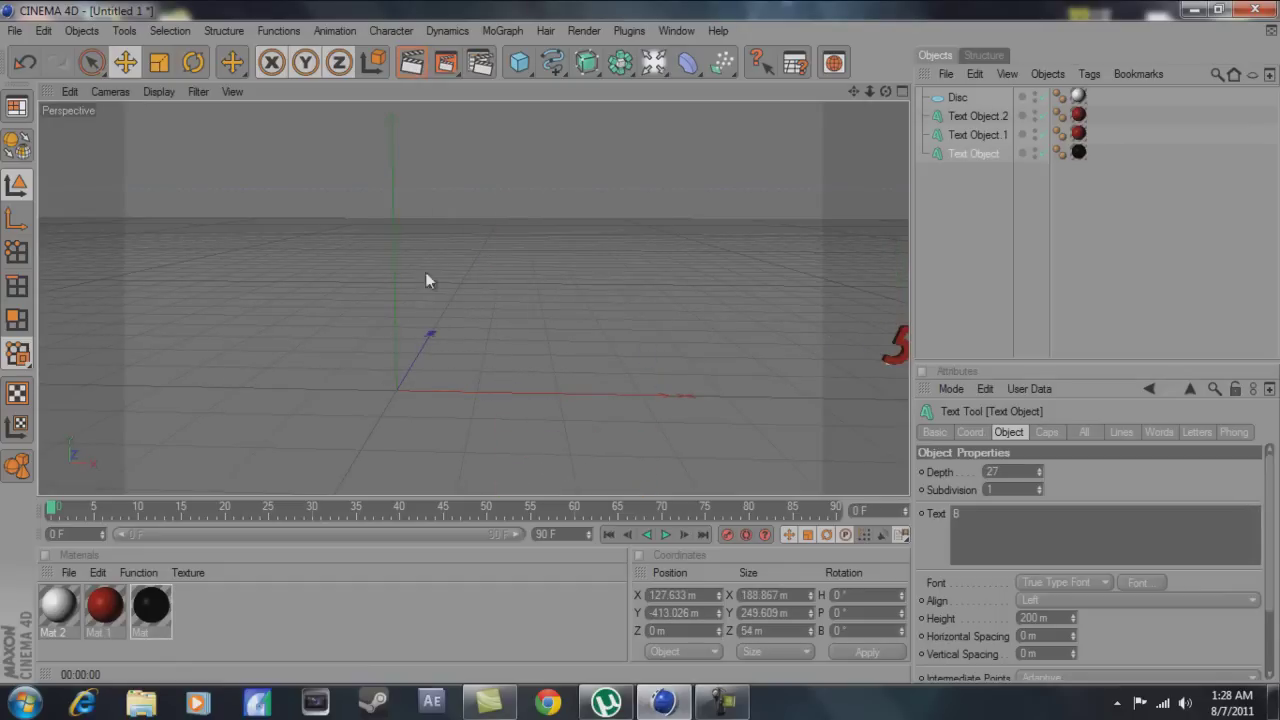
Set the document end to 200 frames.
{"action": "left_click", "coordinate": [960, 117]}
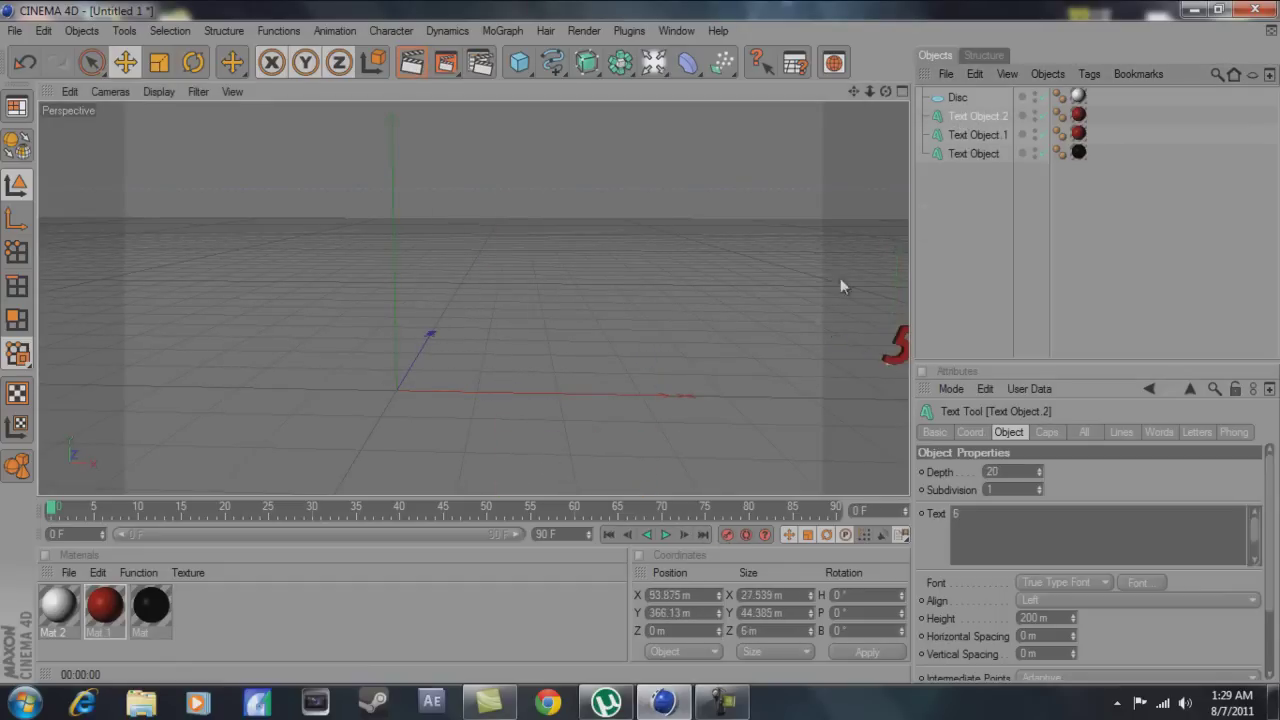
{"action": "left_click", "coordinate": [960, 97]}
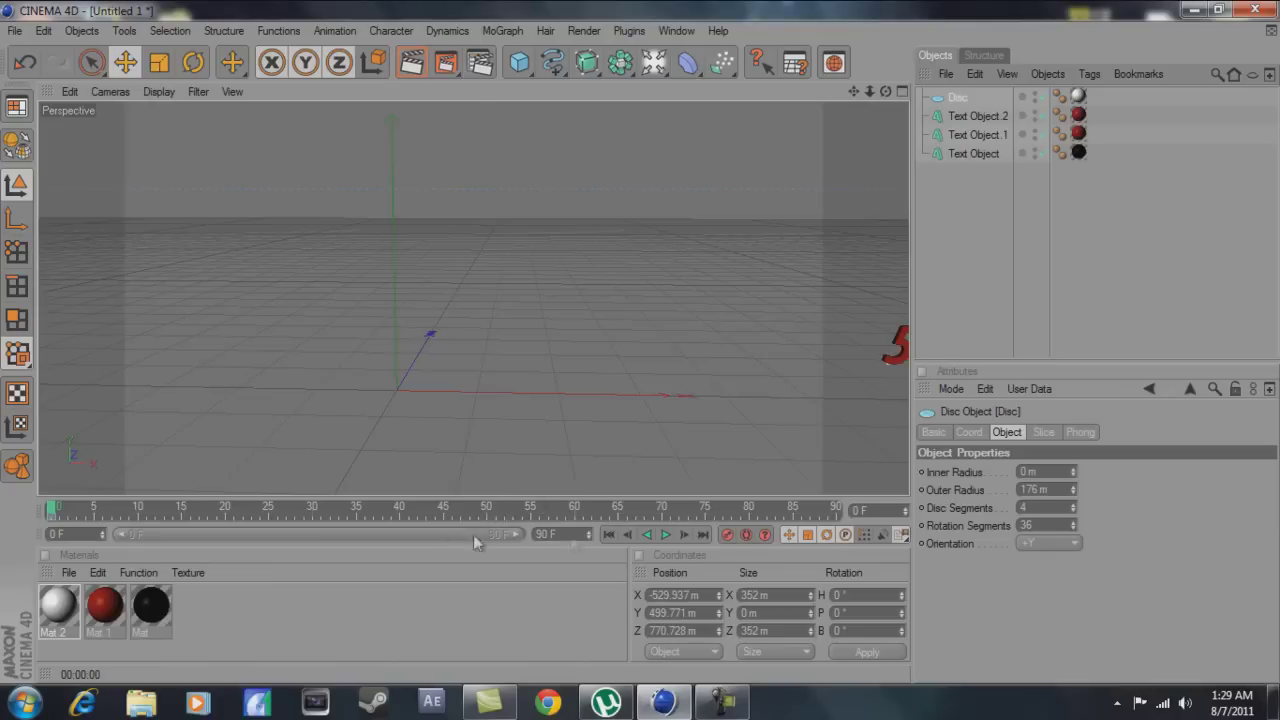
{"action": "type", "text": "200"}
{"action": "key", "text": "Return"}
{"action": "left_click_drag", "start_coordinate": [205, 534], "coordinate": [365, 534]}
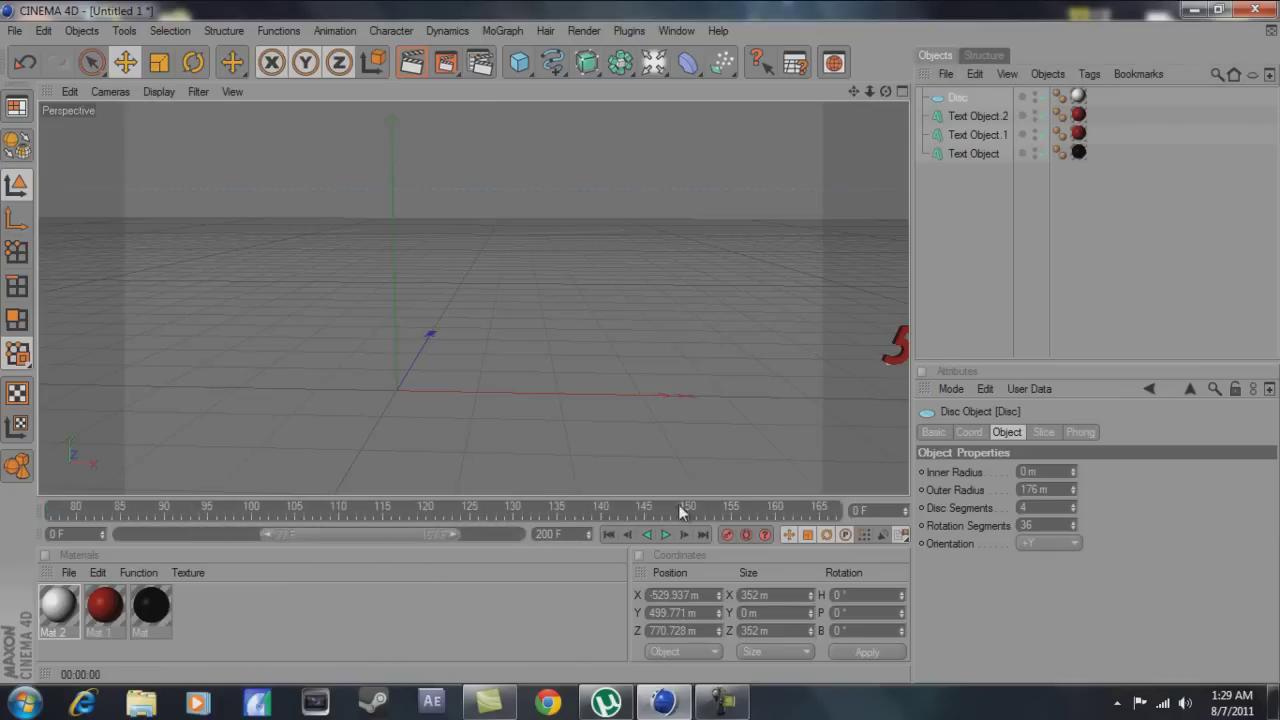
At frame 145, centre the disc in view and set its pitch to 980°.
{"action": "left_click", "coordinate": [968, 432]}
{"action": "mouse_move", "coordinate": [867, 95]}
{"action": "left_mouse_down"}
{"action": "mouse_move", "coordinate": [639, 350]}
{"action": "mouse_move", "coordinate": [481, 265]}
{"action": "left_mouse_up"}
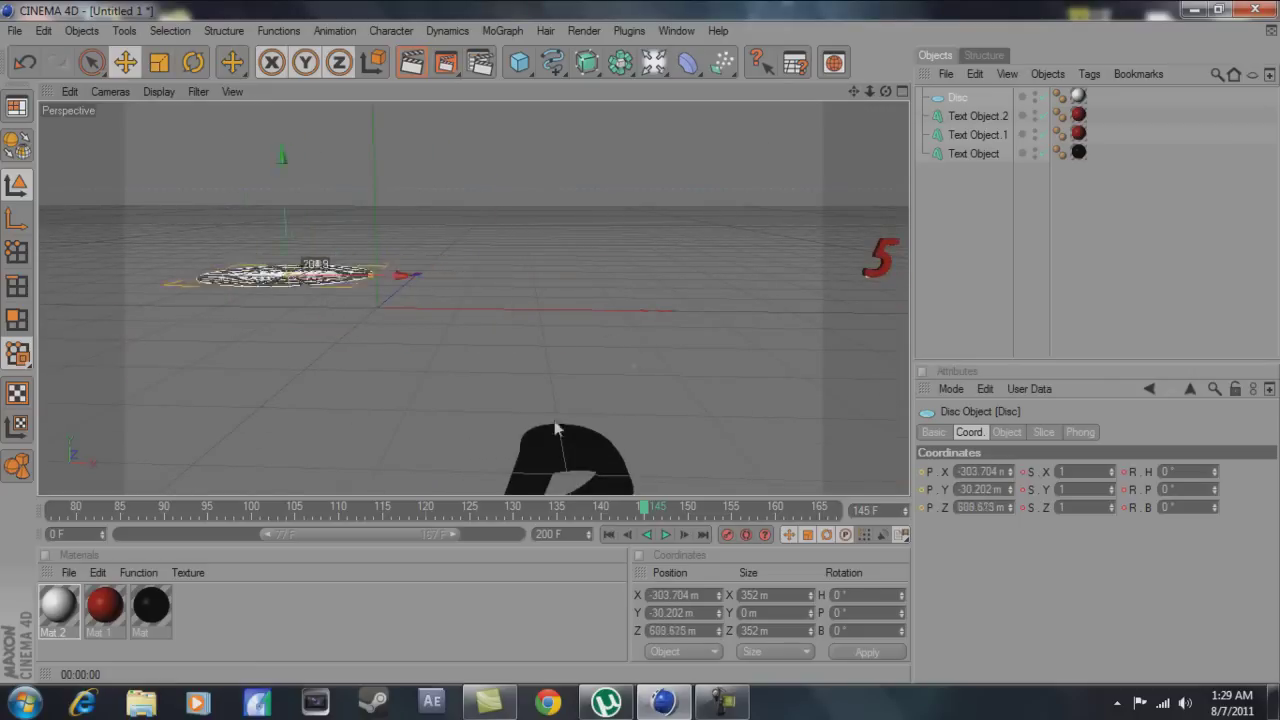
{"action": "left_click_drag", "start_coordinate": [481, 265], "coordinate": [640, 343]}
{"action": "left_click", "coordinate": [845, 612]}
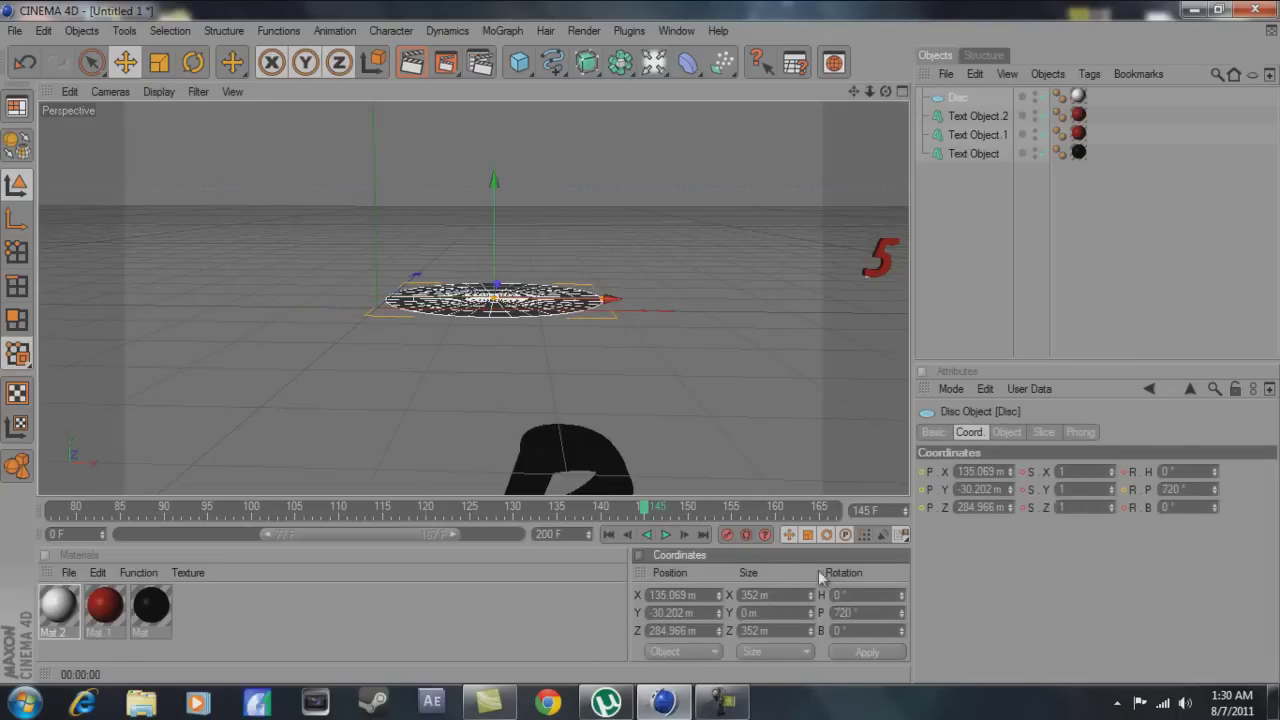
{"action": "type", "text": "0"}
{"action": "key", "text": "Return"}
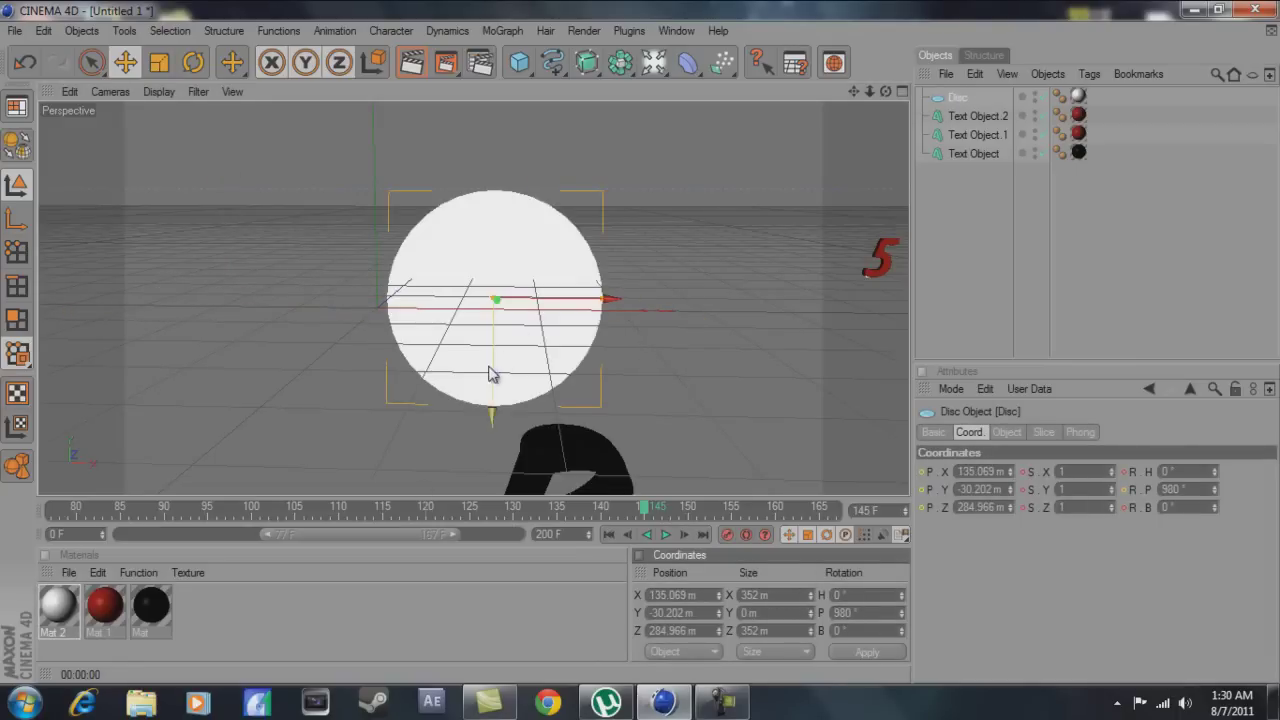
Reposition the disc near the view's centre with heading and bank both 180°.
{"action": "mouse_move", "coordinate": [641, 350]}
{"action": "left_mouse_down"}
{"action": "mouse_move", "coordinate": [316, 296]}
{"action": "mouse_move", "coordinate": [150, 300]}
{"action": "mouse_move", "coordinate": [163, 297]}
{"action": "left_mouse_up"}
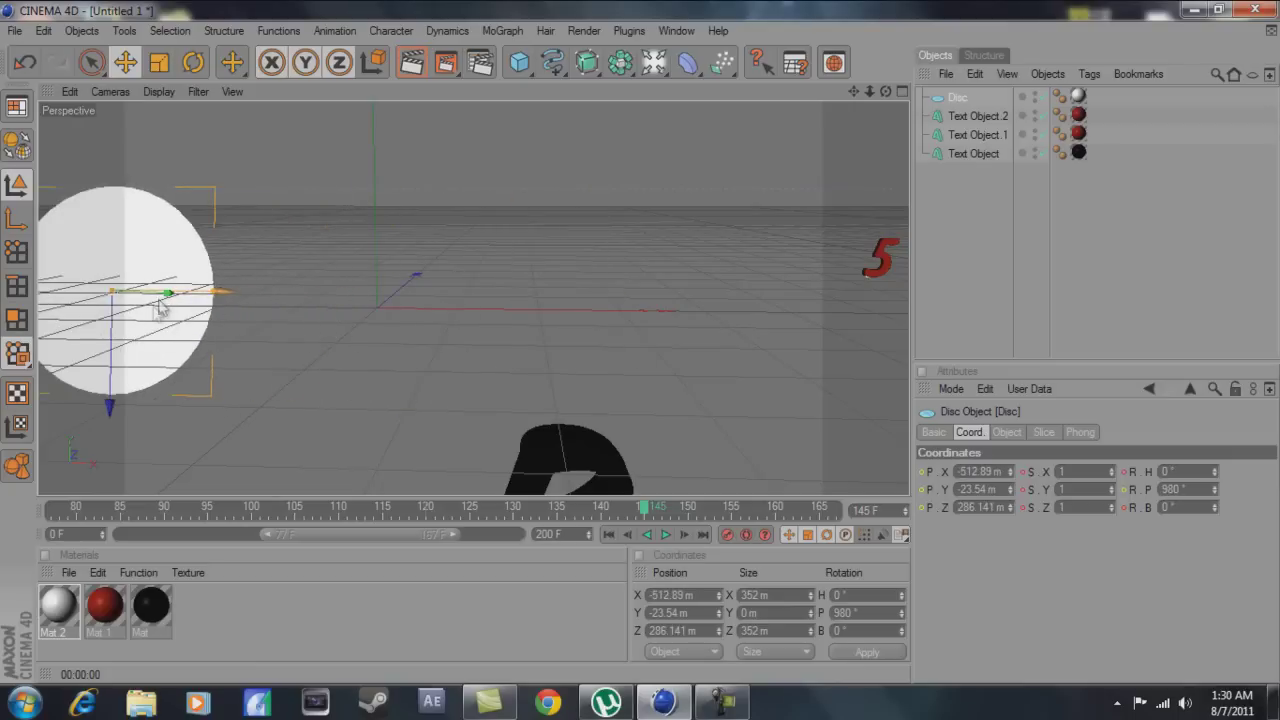
{"action": "mouse_move", "coordinate": [623, 360]}
{"action": "left_mouse_down"}
{"action": "mouse_move", "coordinate": [143, 293]}
{"action": "mouse_move", "coordinate": [646, 343]}
{"action": "left_mouse_up"}
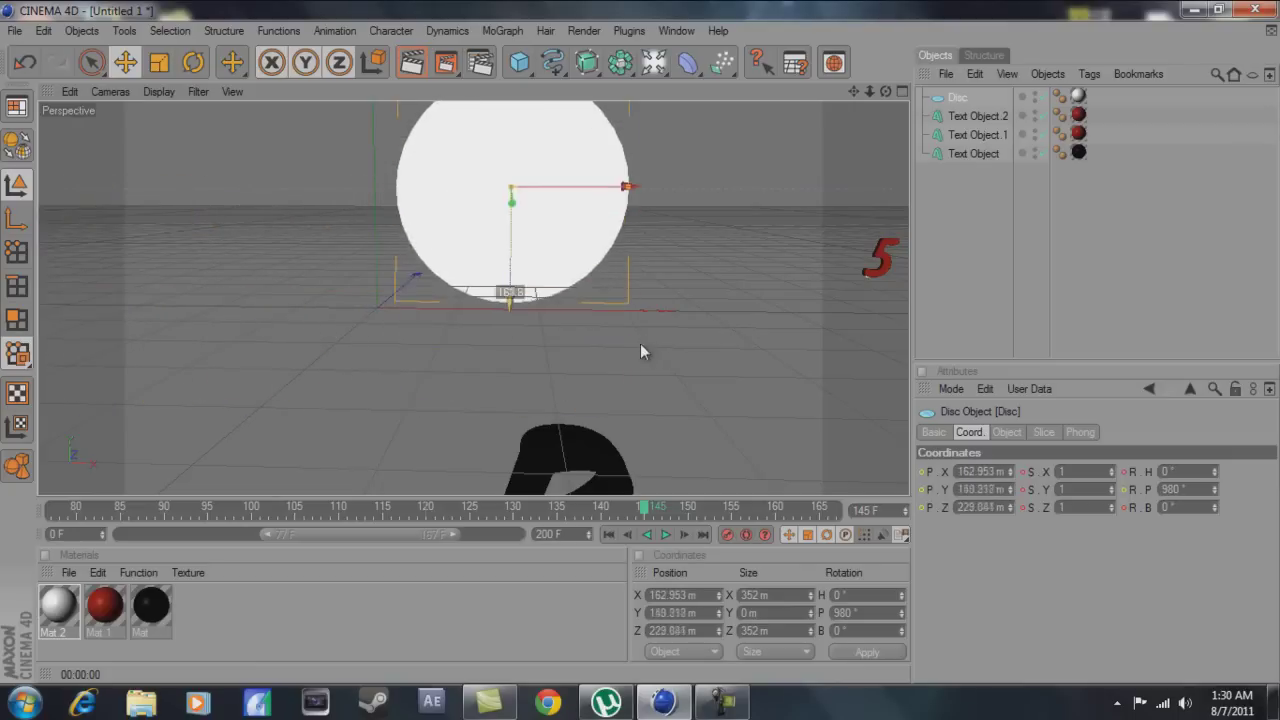
{"action": "mouse_move", "coordinate": [869, 92]}
{"action": "left_mouse_down"}
{"action": "mouse_move", "coordinate": [876, 100]}
{"action": "mouse_move", "coordinate": [477, 314]}
{"action": "left_mouse_up"}
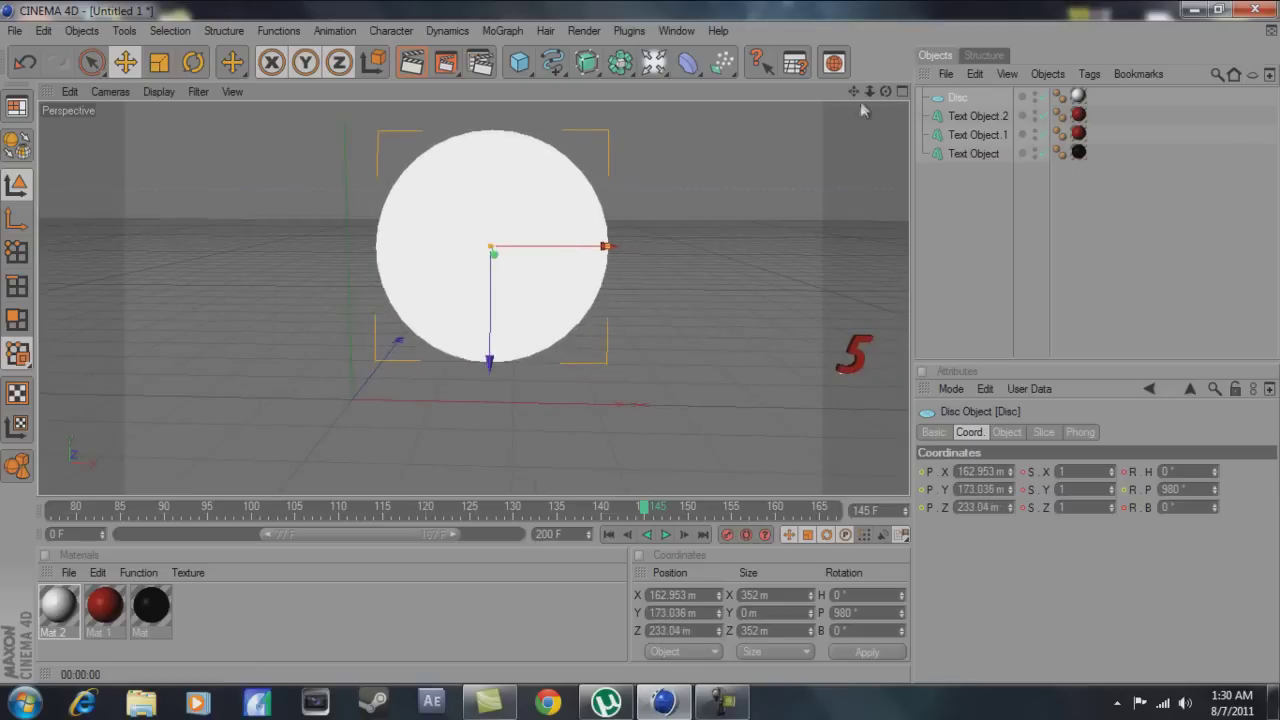
{"action": "mouse_move", "coordinate": [643, 350]}
{"action": "left_mouse_down"}
{"action": "mouse_move", "coordinate": [349, 243]}
{"action": "mouse_move", "coordinate": [330, 258]}
{"action": "mouse_move", "coordinate": [560, 277]}
{"action": "left_mouse_up"}
{"action": "left_click", "coordinate": [842, 595]}
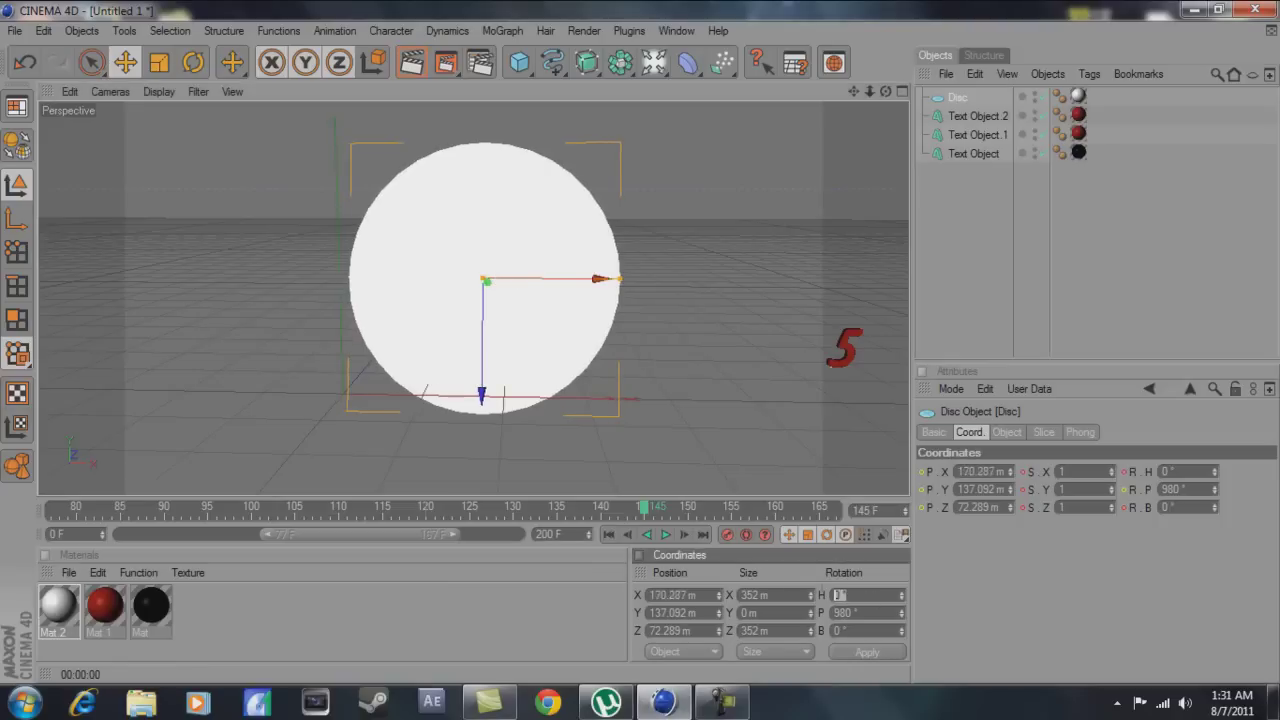
{"action": "type", "text": "150"}
{"action": "key", "text": "Return"}
{"action": "type", "text": "0"}
{"action": "key", "text": "Return"}
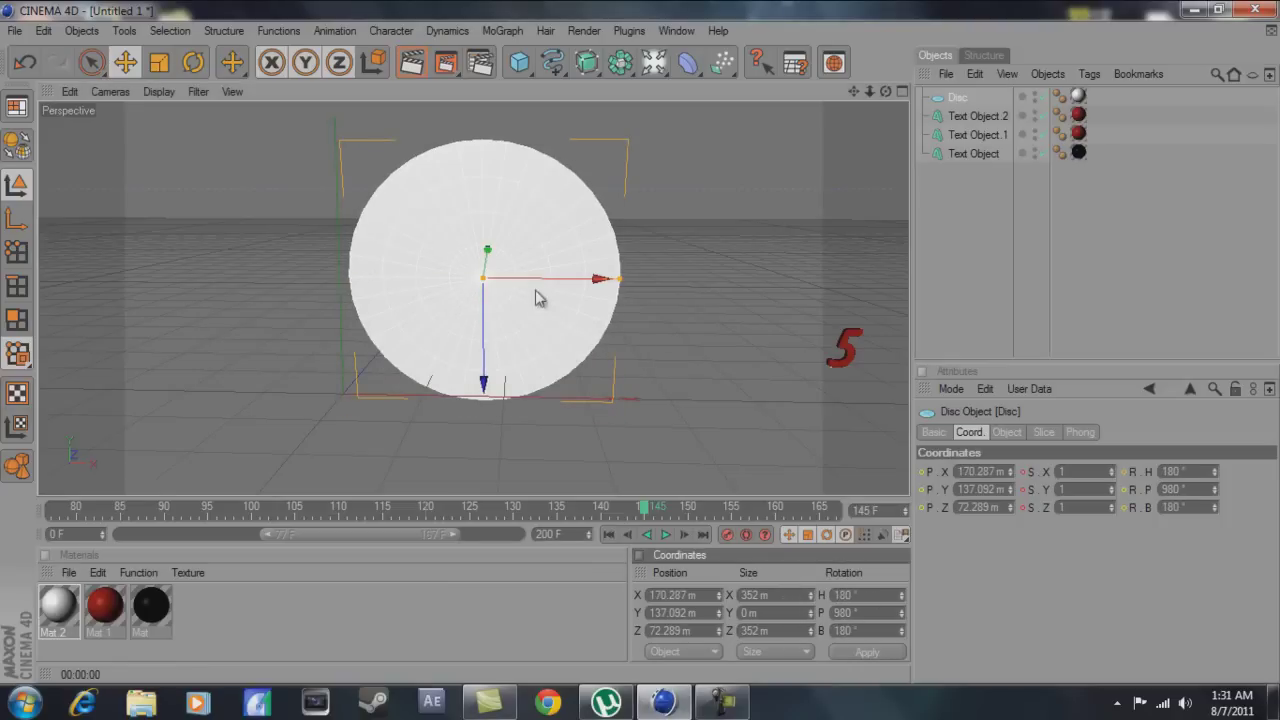
Move the black B text object up into the centre of the white disc.
{"action": "left_click", "coordinate": [955, 153]}
{"action": "mouse_move", "coordinate": [639, 339]}
{"action": "middle_mouse_down", "text": "alt"}
{"action": "mouse_move", "coordinate": [664, 342]}
{"action": "mouse_move", "coordinate": [640, 342]}
{"action": "middle_mouse_up", "text": "alt"}
{"action": "left_click_drag", "start_coordinate": [640, 342], "coordinate": [503, 380]}
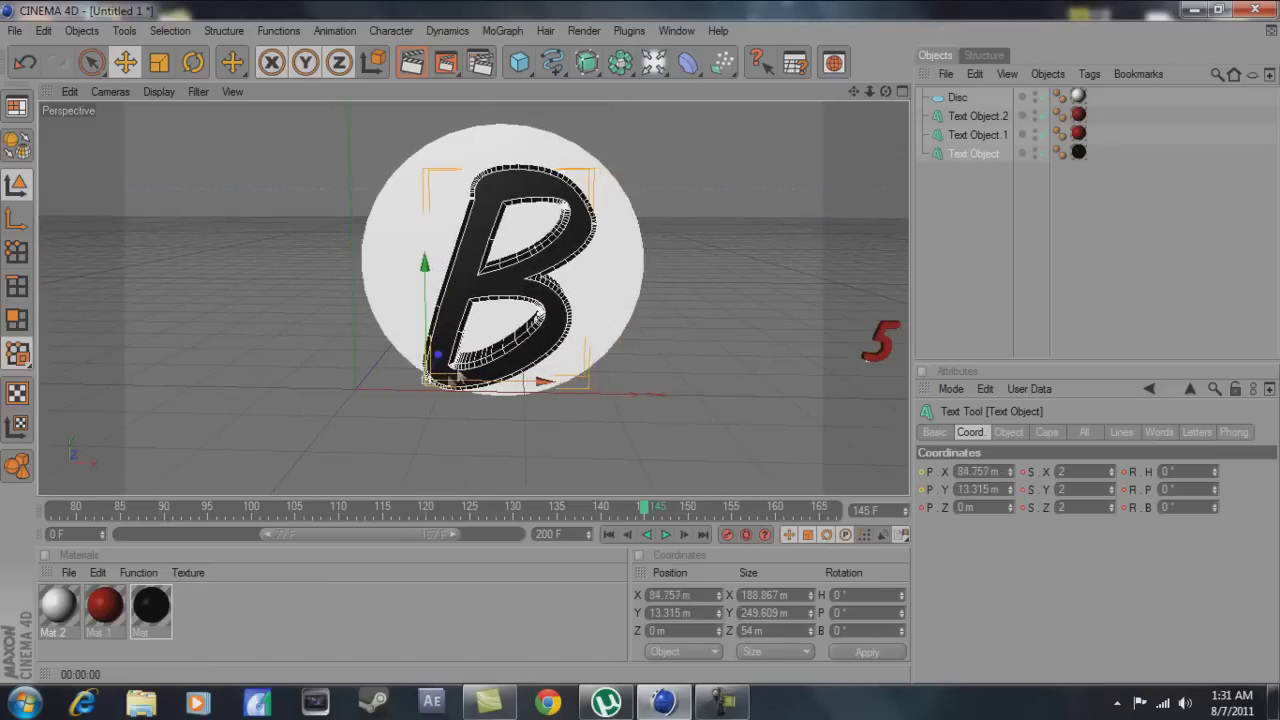
{"action": "left_click_drag", "start_coordinate": [503, 380], "coordinate": [643, 351]}
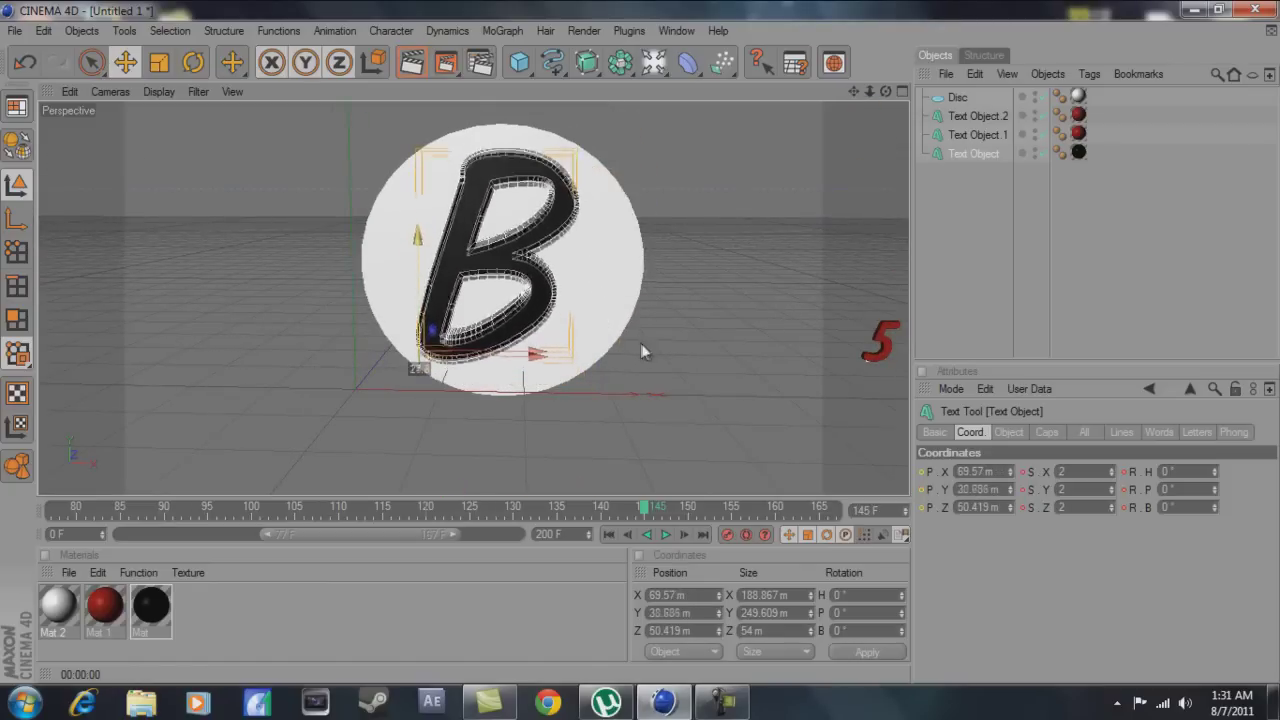
Set the B's heading and bank rotations to 180°, then drag the red 5 onto it.
{"action": "left_click", "coordinate": [843, 612]}
{"action": "left_click", "coordinate": [860, 595]}
{"action": "type", "text": "180"}
{"action": "key", "text": "Return"}
{"action": "left_click", "coordinate": [860, 630]}
{"action": "type", "text": "180"}
{"action": "key", "text": "Return"}
{"action": "left_click", "coordinate": [880, 340]}
{"action": "left_click_drag", "start_coordinate": [896, 359], "coordinate": [486, 306]}
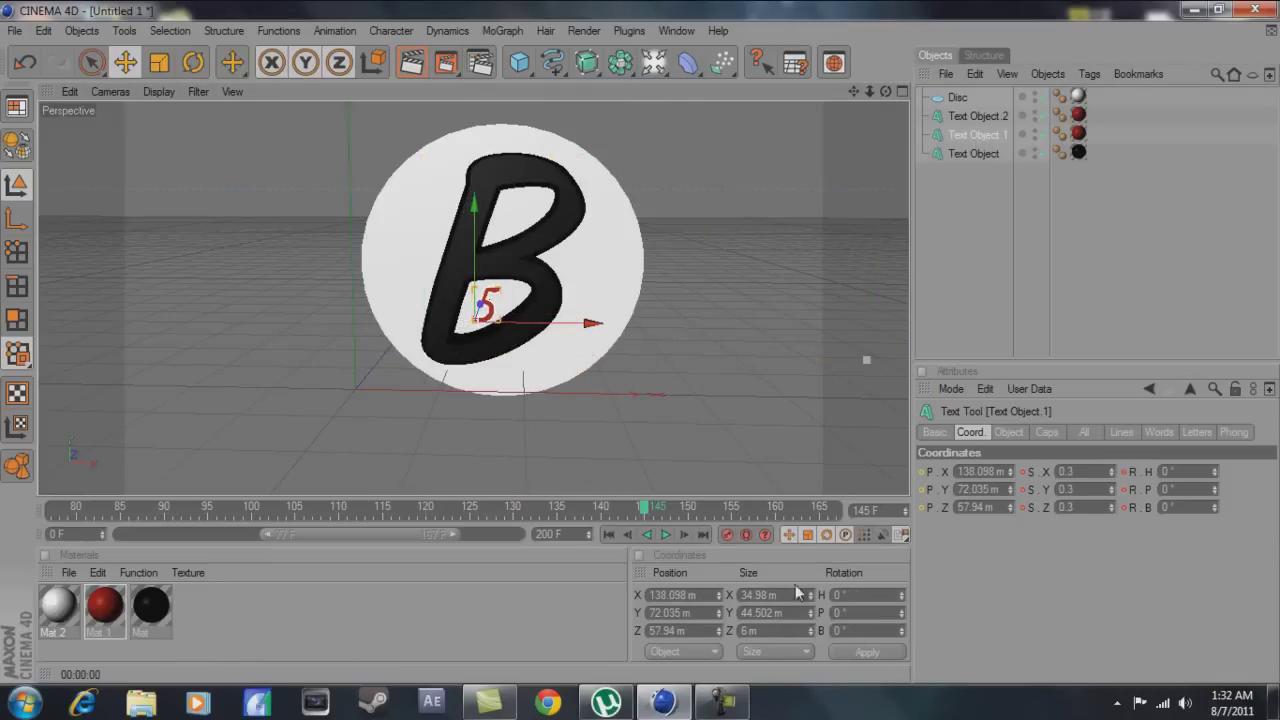
Place the 6 onto the B with 180° and 360° rotation values and record a rotation keyframe.
{"action": "left_click", "coordinate": [848, 595]}
{"action": "type", "text": "36"}
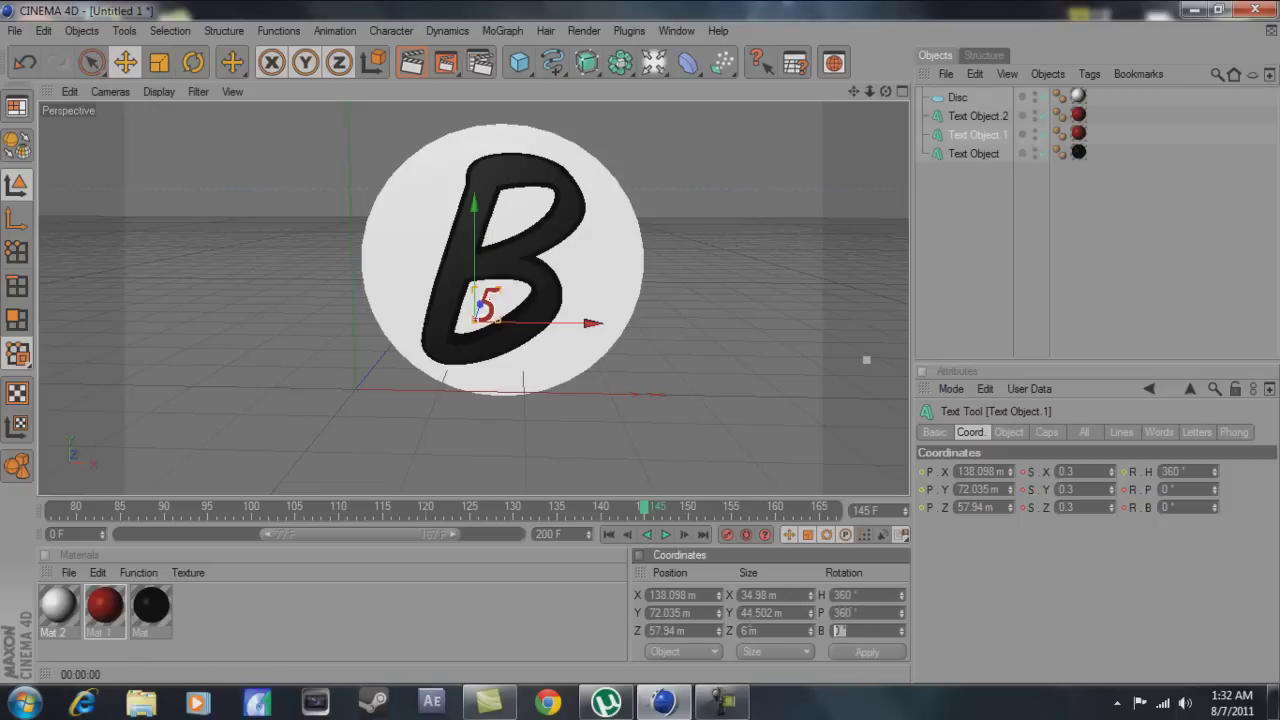
{"action": "left_click", "coordinate": [975, 116]}
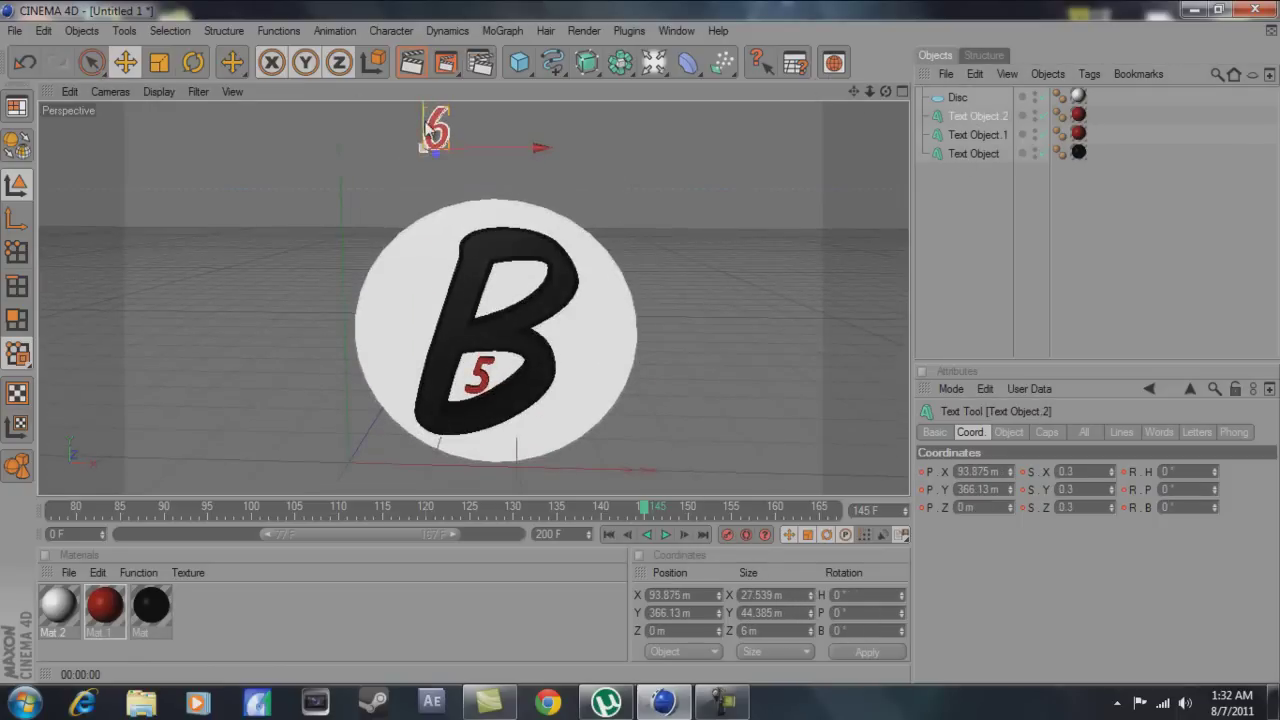
{"action": "left_click_drag", "start_coordinate": [572, 340], "coordinate": [640, 343]}
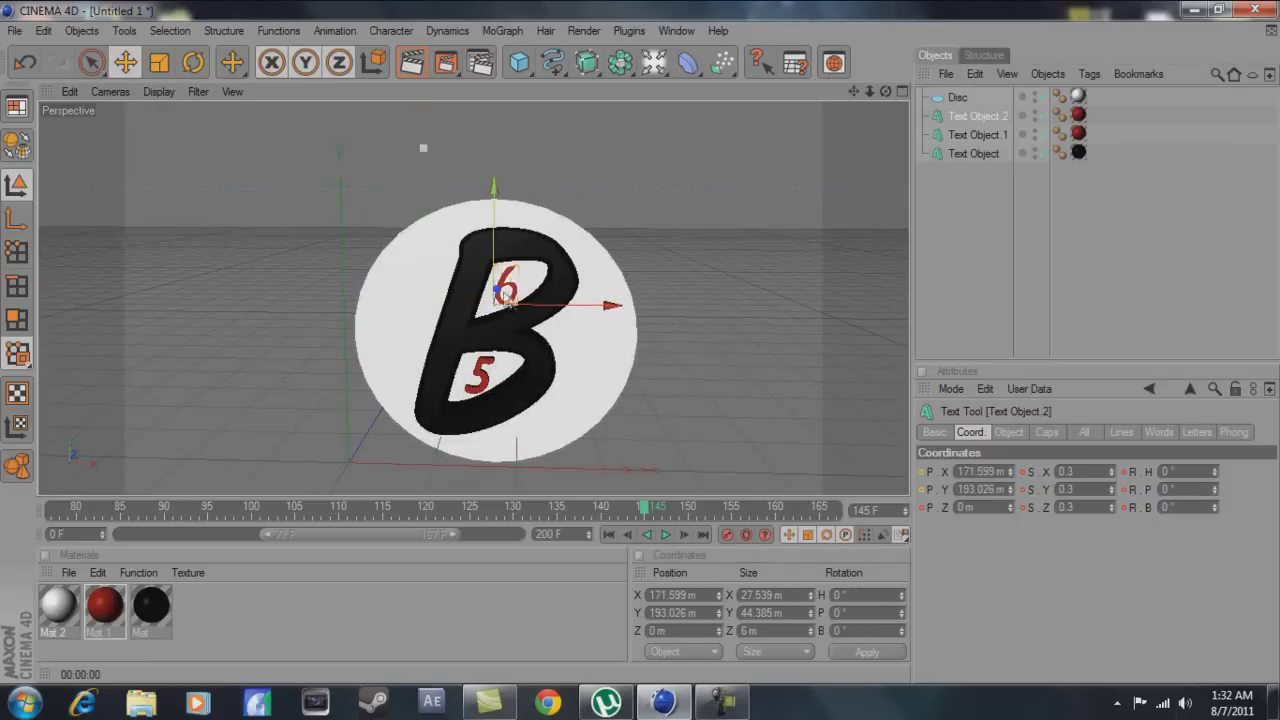
{"action": "left_click_drag", "start_coordinate": [508, 298], "coordinate": [492, 243]}
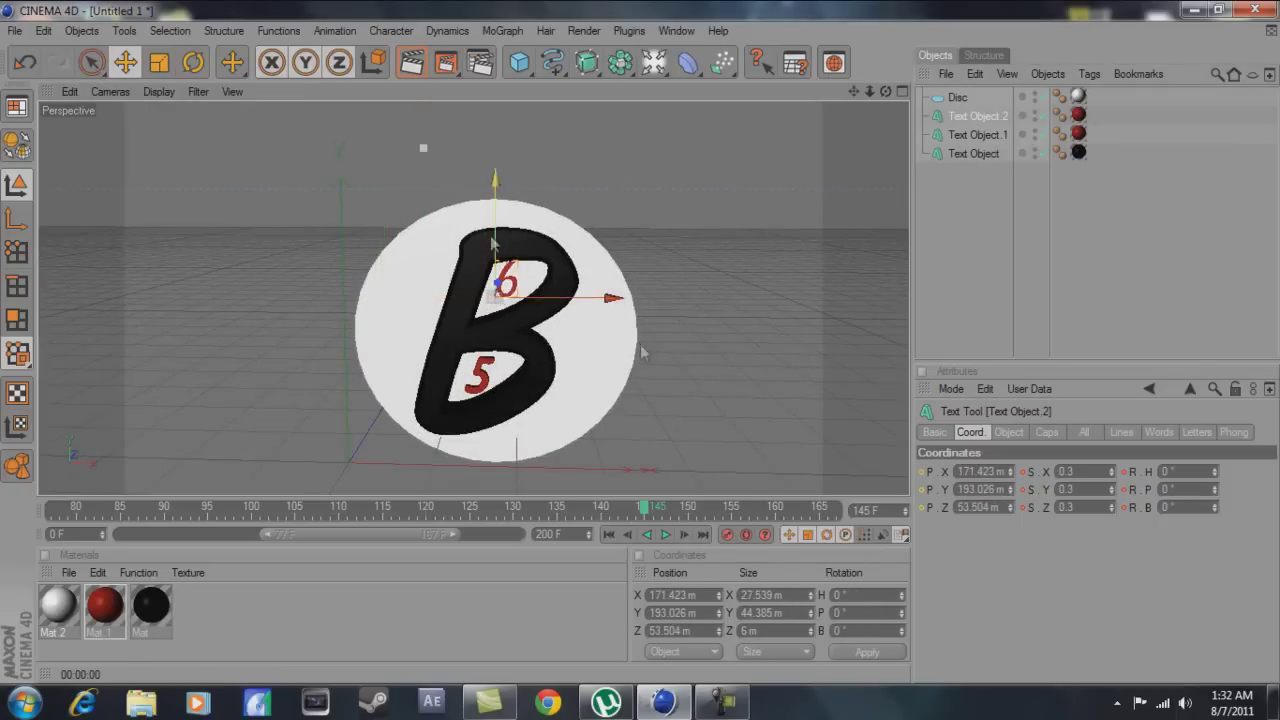
{"action": "left_click_drag", "start_coordinate": [640, 341], "coordinate": [648, 348]}
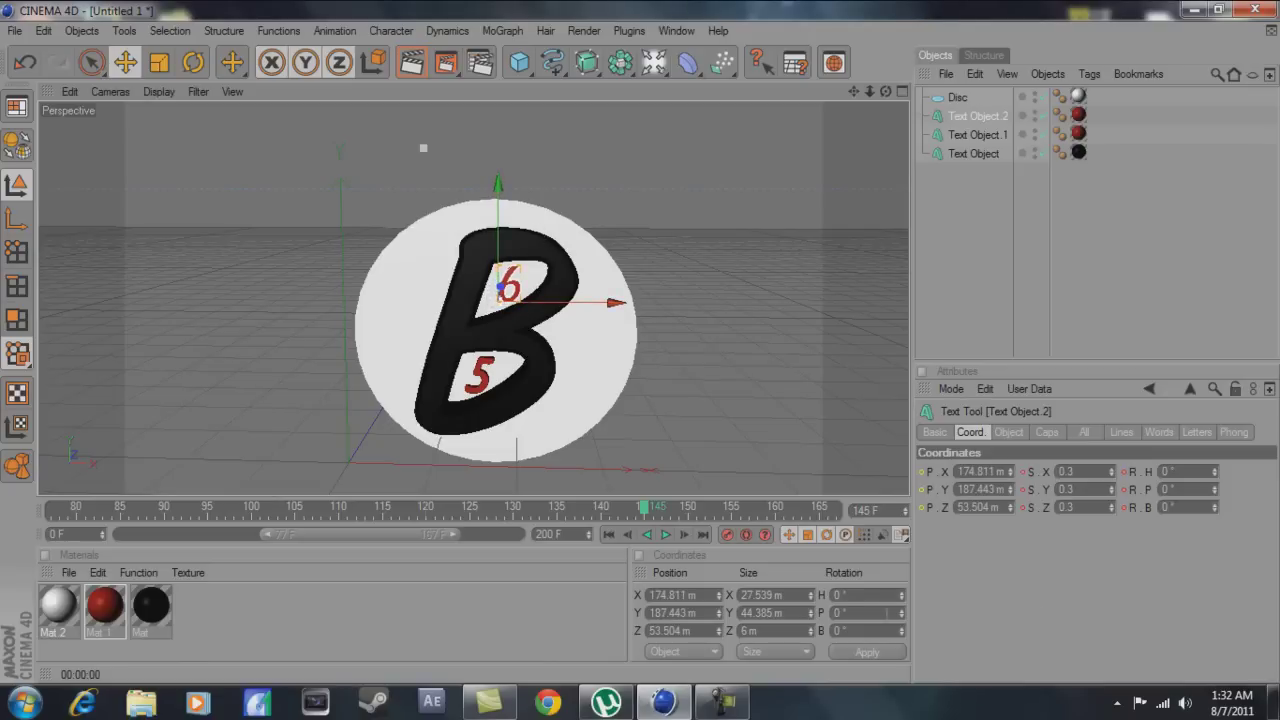
{"action": "left_click", "coordinate": [865, 595]}
{"action": "type", "text": "180"}
{"action": "key", "text": "Tab"}
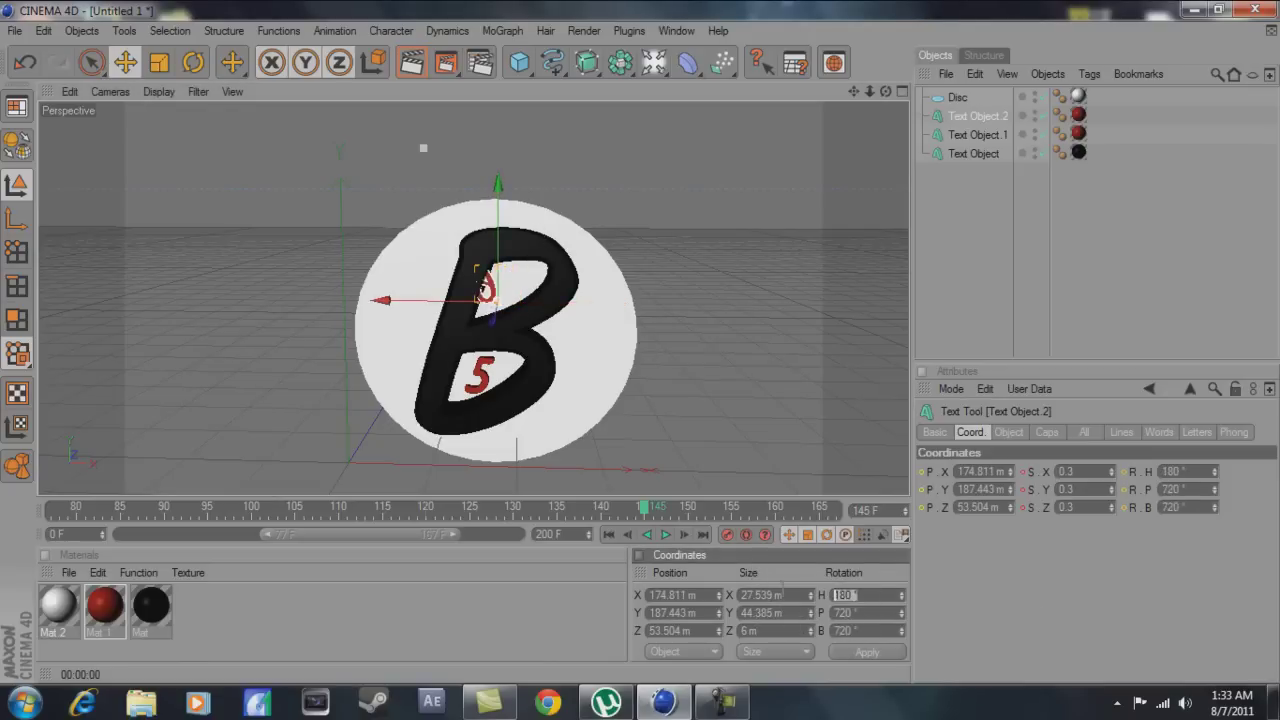
{"action": "type", "text": "360"}
{"action": "key", "text": "Return"}
{"action": "left_click", "coordinate": [726, 535]}
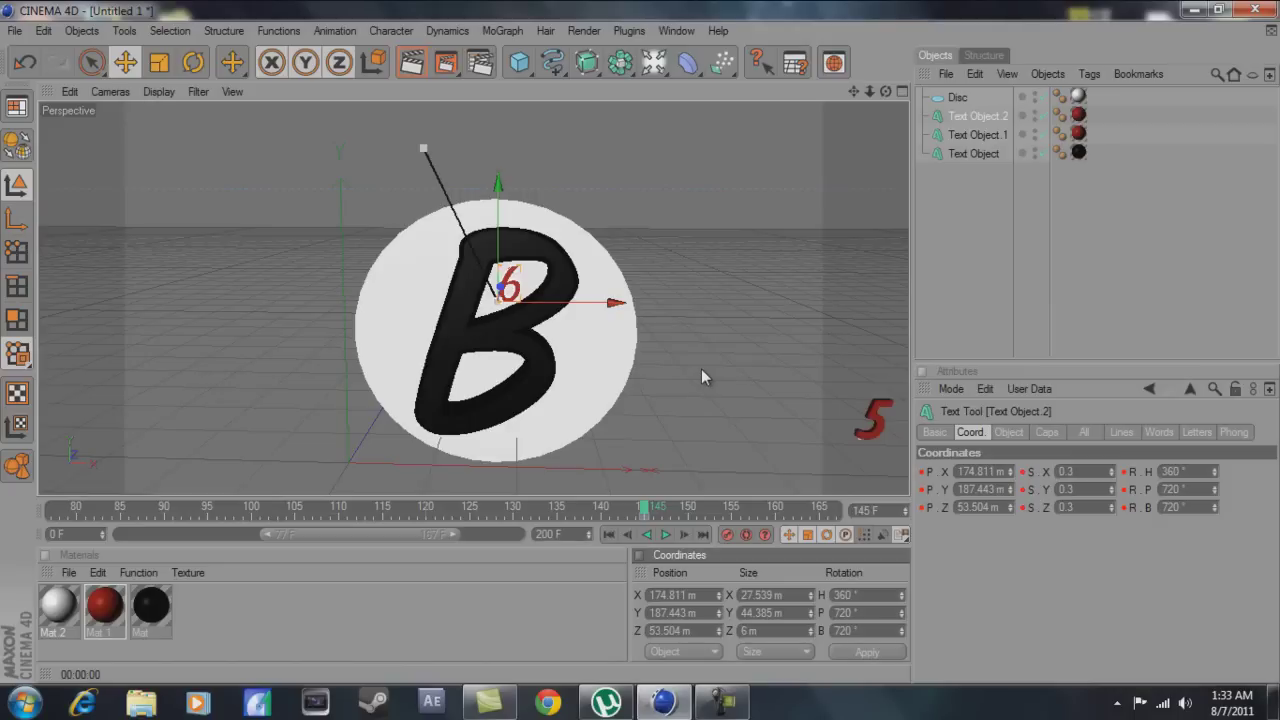
At frame 145, fit the red 5 into the B's lower bowl with 180° heading and pitch.
{"action": "left_click_drag", "start_coordinate": [660, 507], "coordinate": [626, 531]}
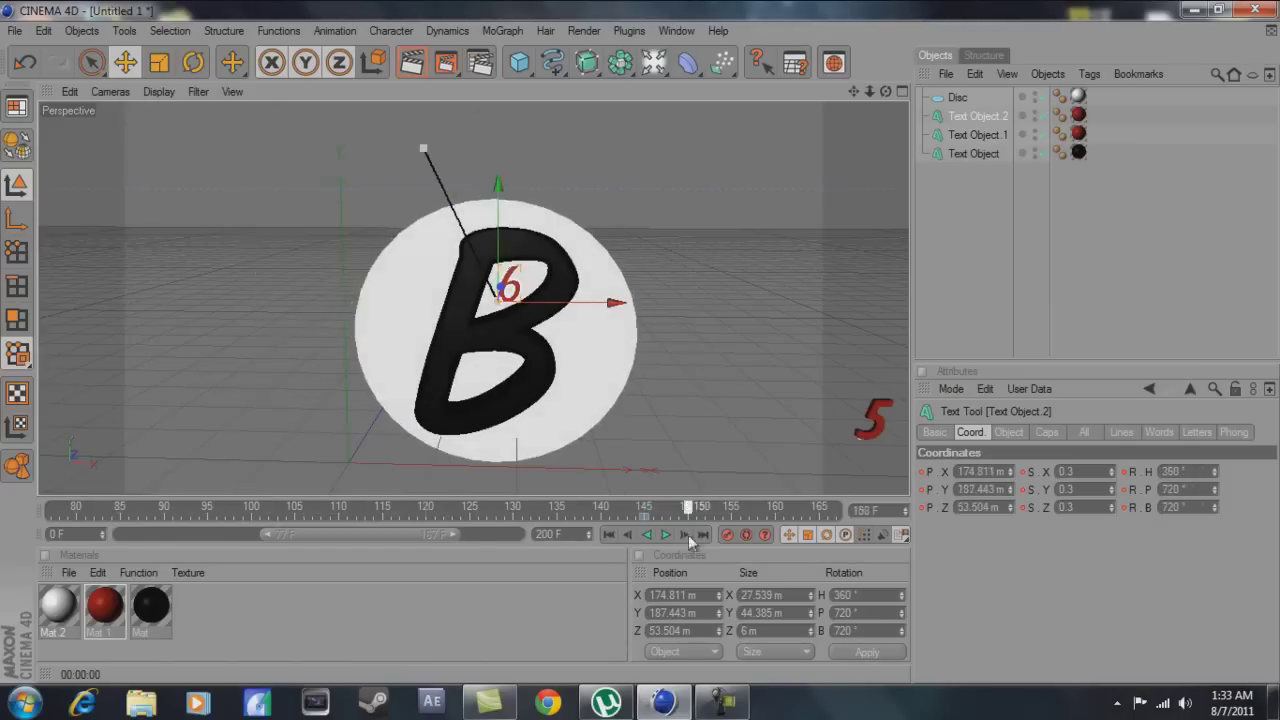
{"action": "left_click", "coordinate": [645, 507]}
{"action": "left_click", "coordinate": [466, 410]}
{"action": "left_click_drag", "start_coordinate": [476, 438], "coordinate": [639, 342]}
{"action": "left_click_drag", "start_coordinate": [487, 387], "coordinate": [497, 388]}
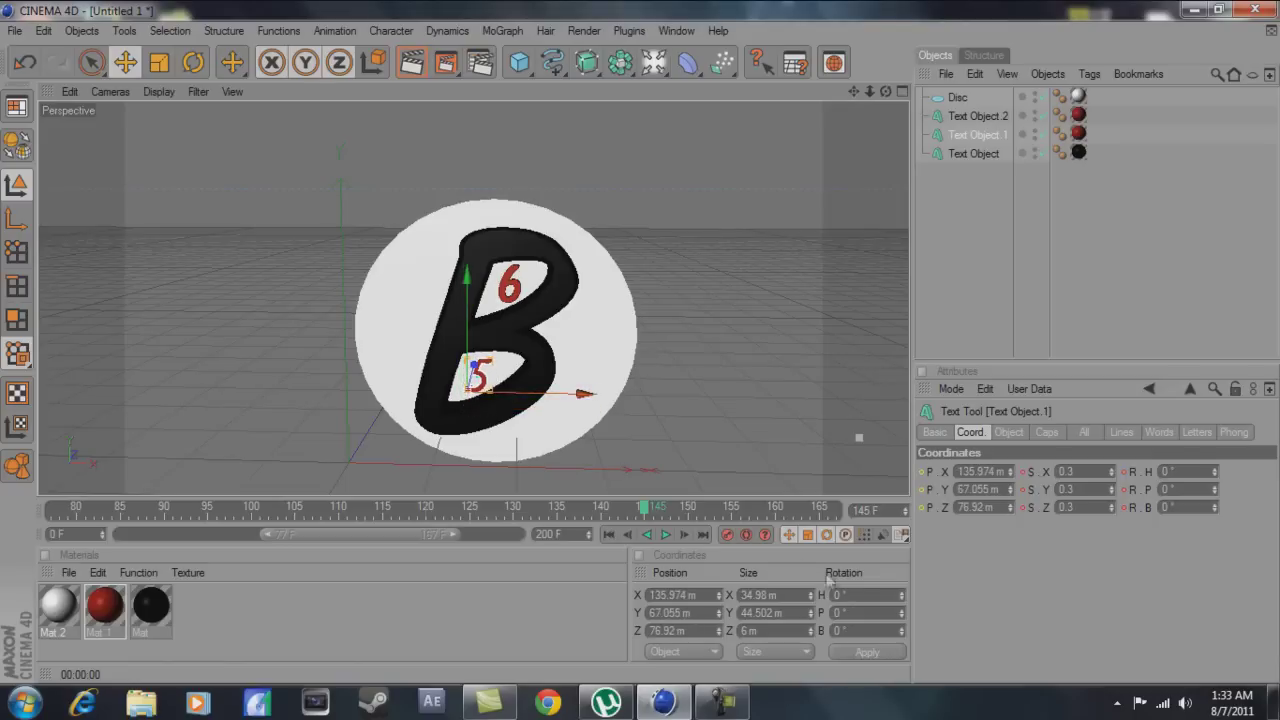
{"action": "double_click", "coordinate": [862, 595]}
{"action": "type", "text": "180"}
{"action": "left_click", "coordinate": [838, 613]}
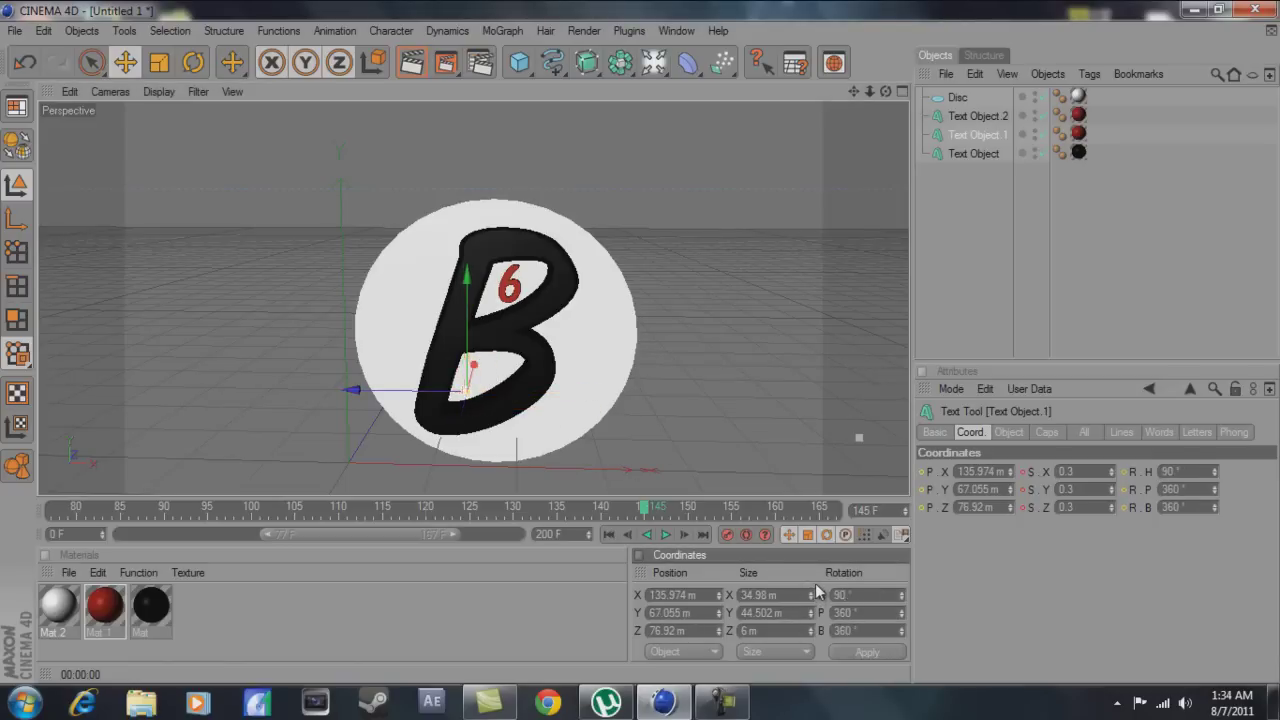
{"action": "type", "text": "180"}
{"action": "key", "text": "Return"}
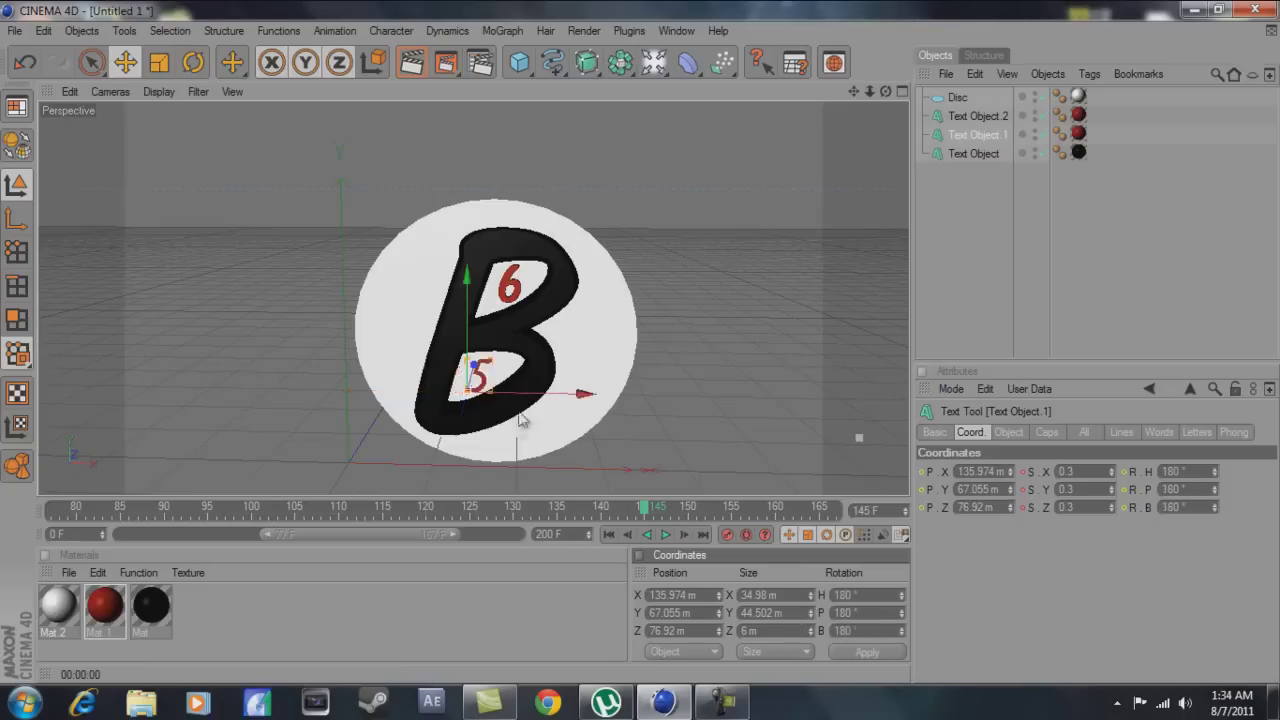
{"action": "left_click_drag", "start_coordinate": [478, 378], "coordinate": [643, 350]}
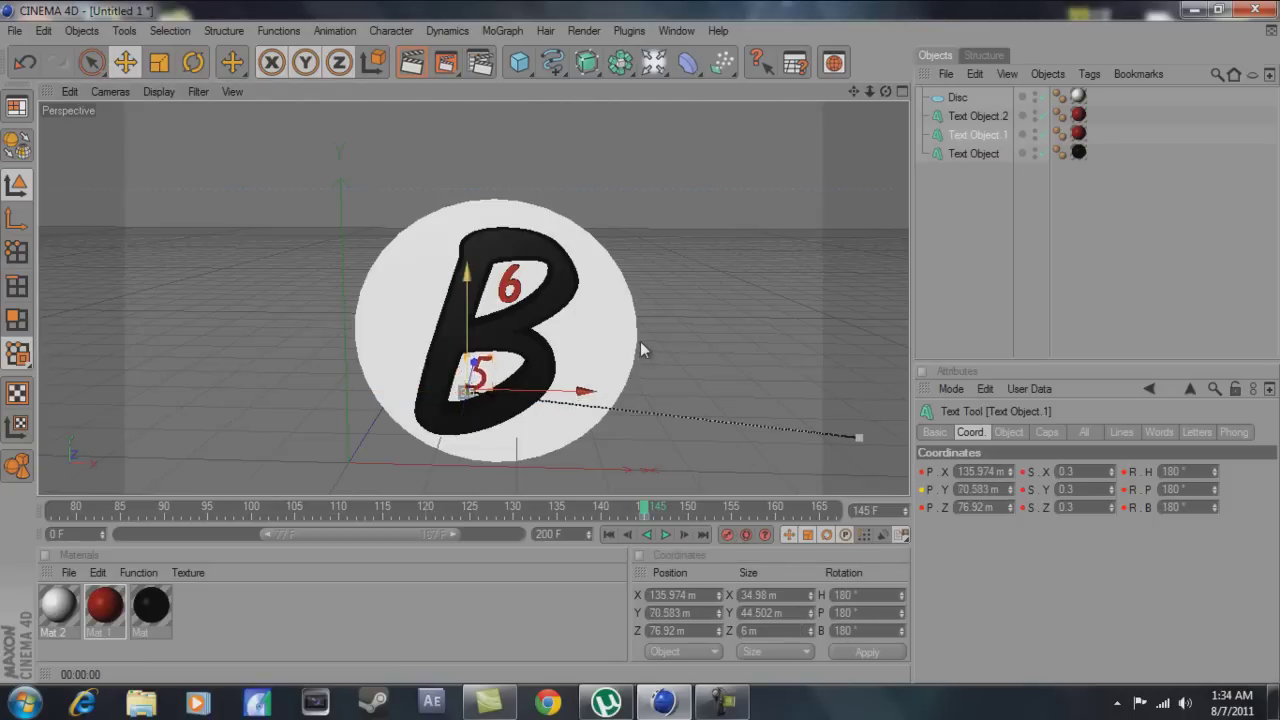
{"action": "left_click_drag", "start_coordinate": [505, 390], "coordinate": [757, 497]}
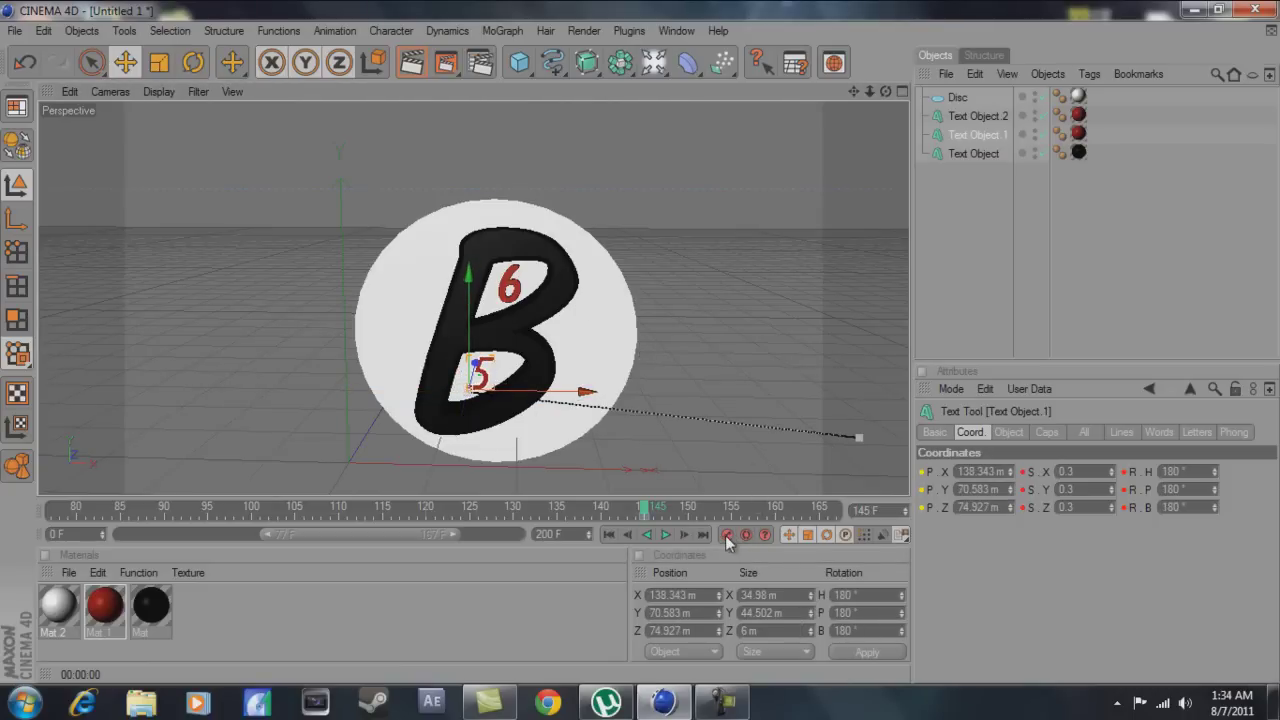
{"action": "left_click", "coordinate": [514, 288]}
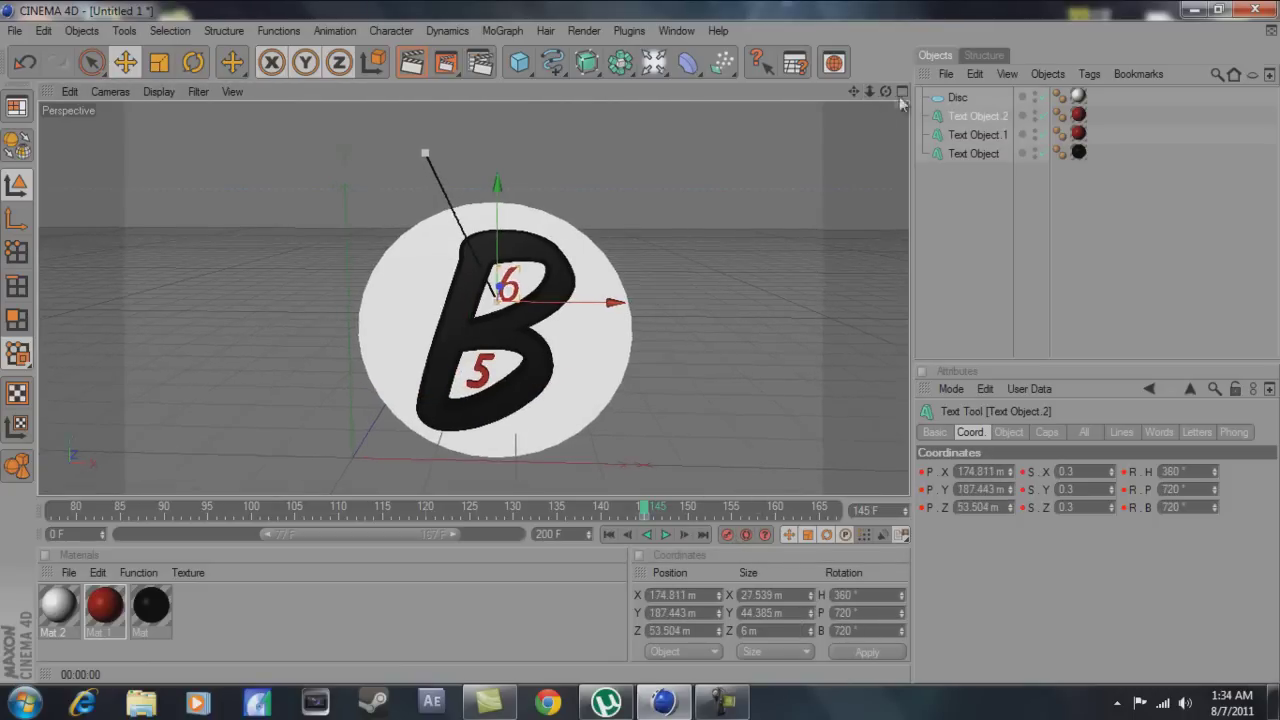
Pan the view and undo an accidental upward move of the 6.
{"action": "middle_click_drag", "start_coordinate": [641, 342], "coordinate": [323, 545], "text": "alt"}
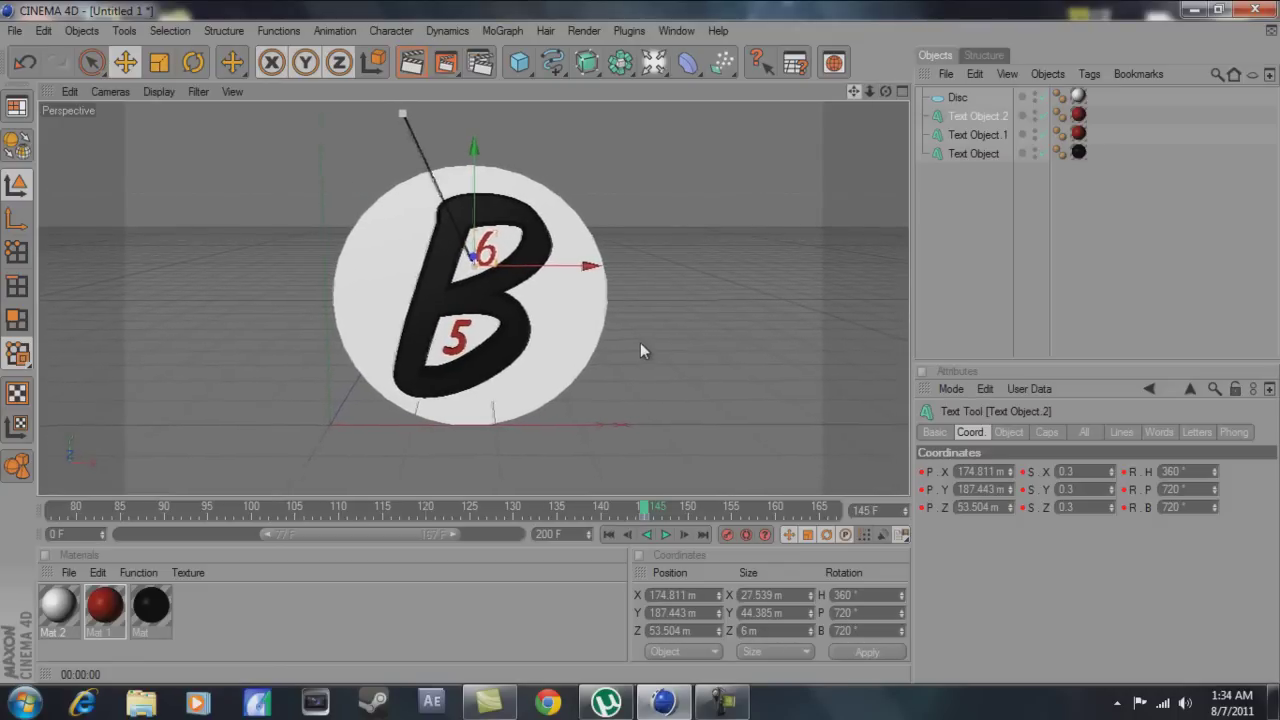
{"action": "left_click_drag", "start_coordinate": [323, 536], "coordinate": [42, 505]}
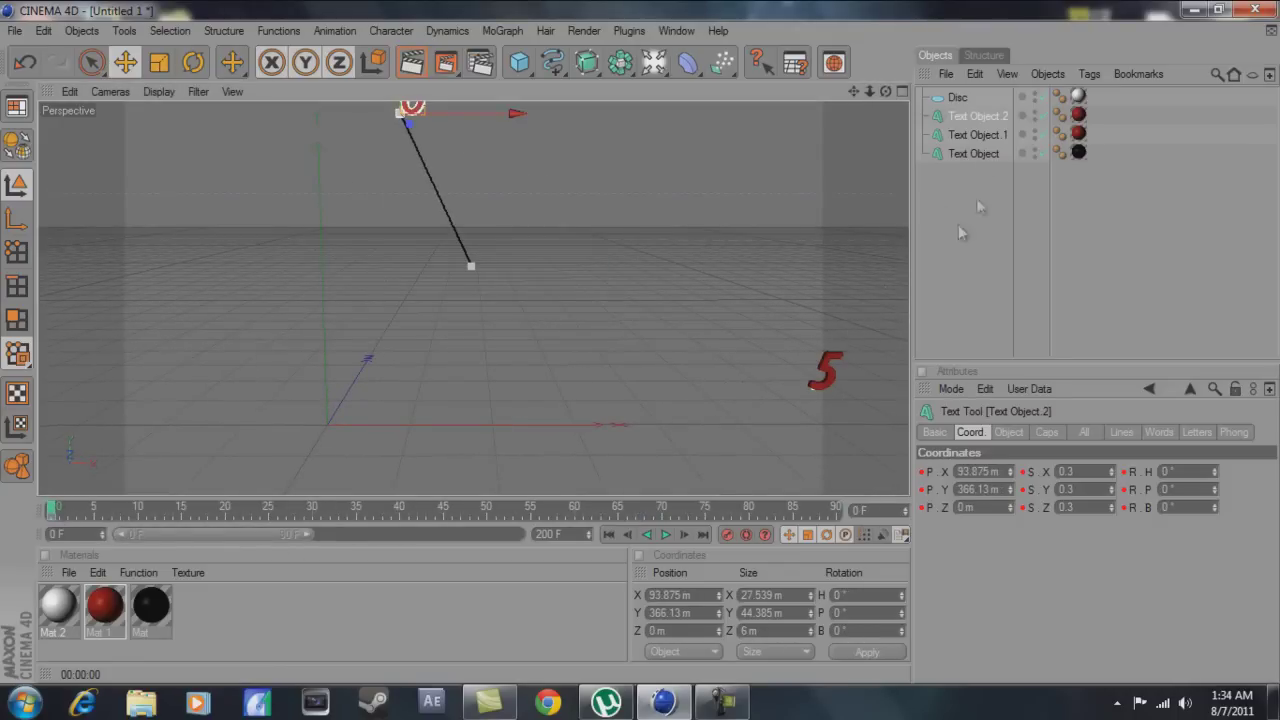
{"action": "left_click_drag", "start_coordinate": [471, 113], "coordinate": [642, 350]}
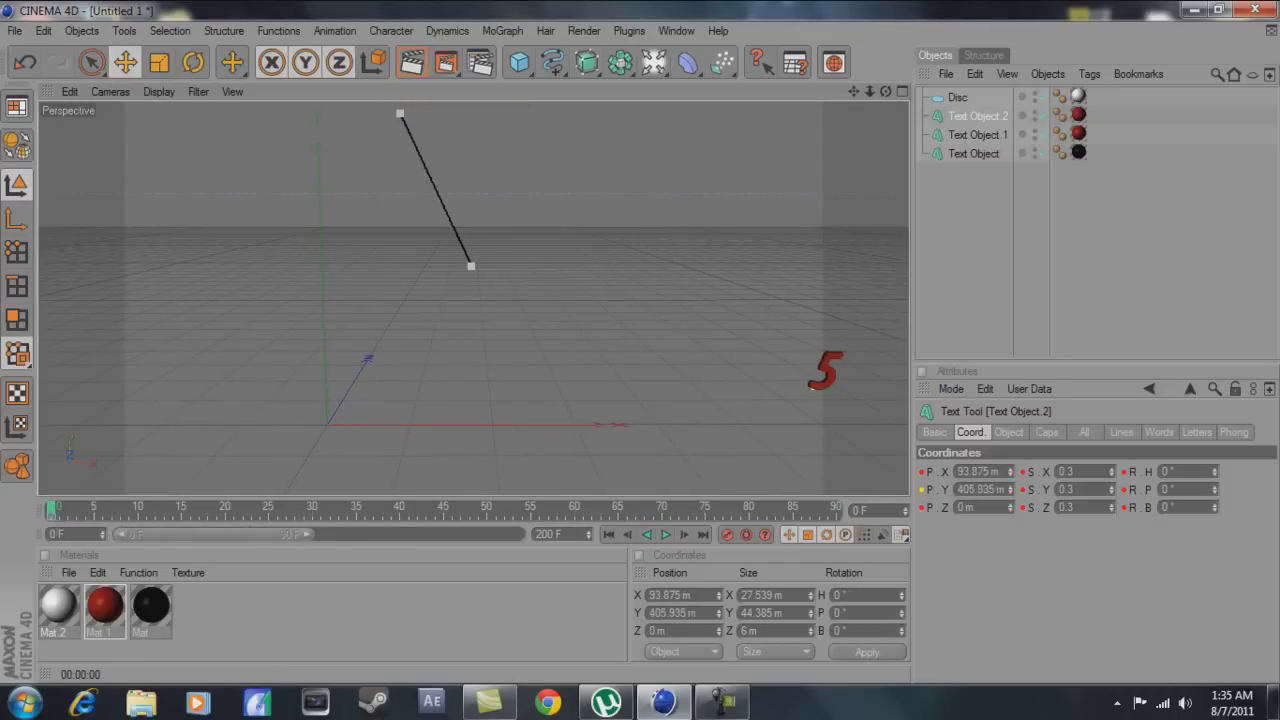
{"action": "key", "text": "ctrl+z"}
Jump to frame 0 and select the 5 and the disc to review their motion paths.
{"action": "left_click", "coordinate": [66, 510]}
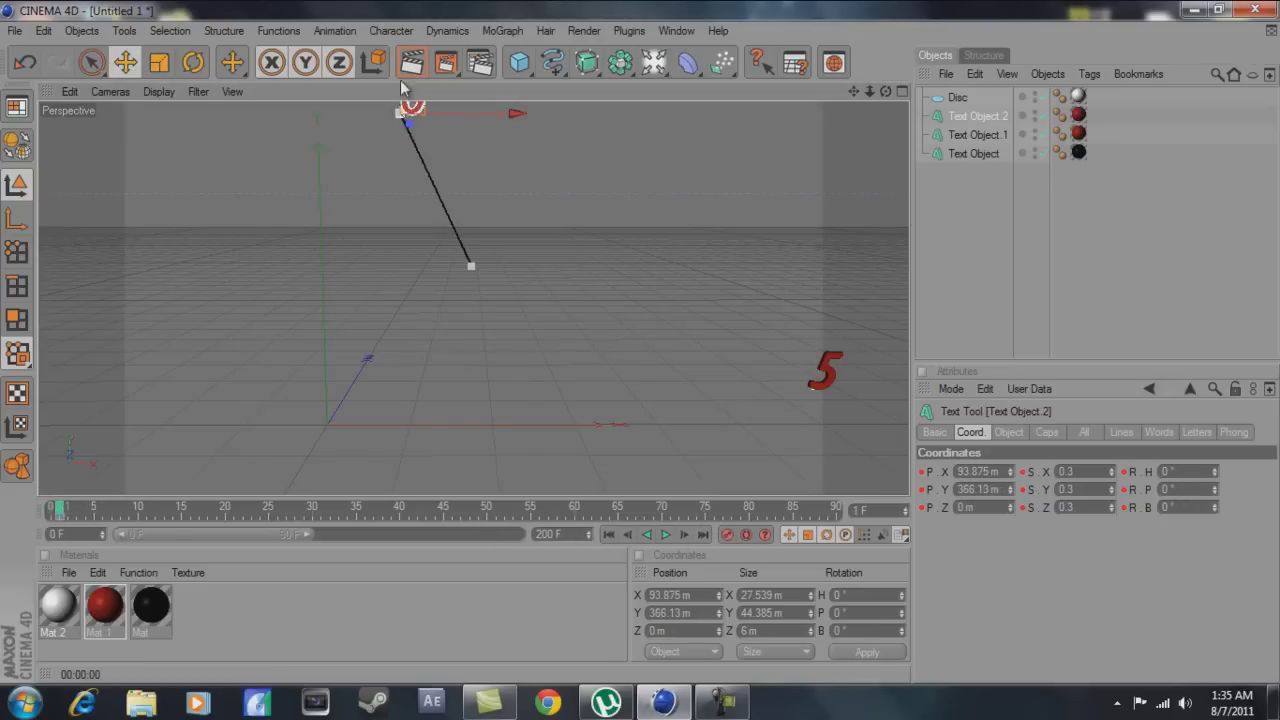
{"action": "left_click", "coordinate": [975, 134]}
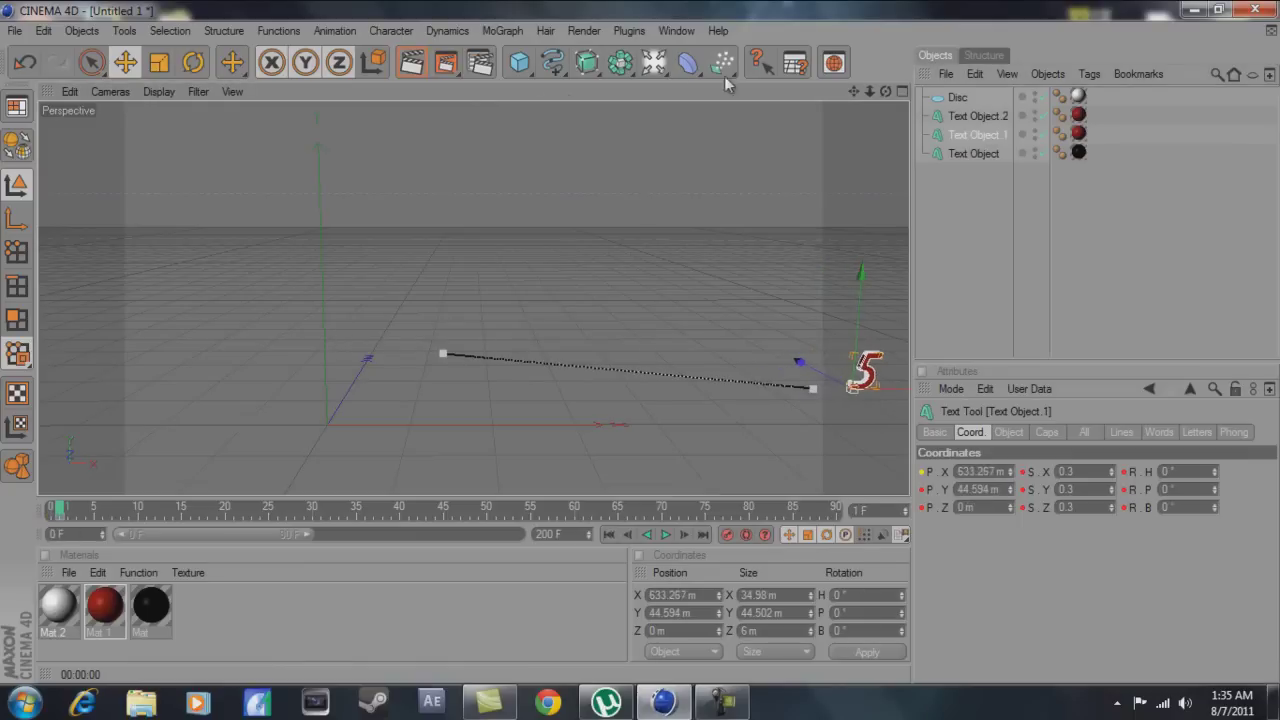
{"action": "left_click", "coordinate": [957, 97]}
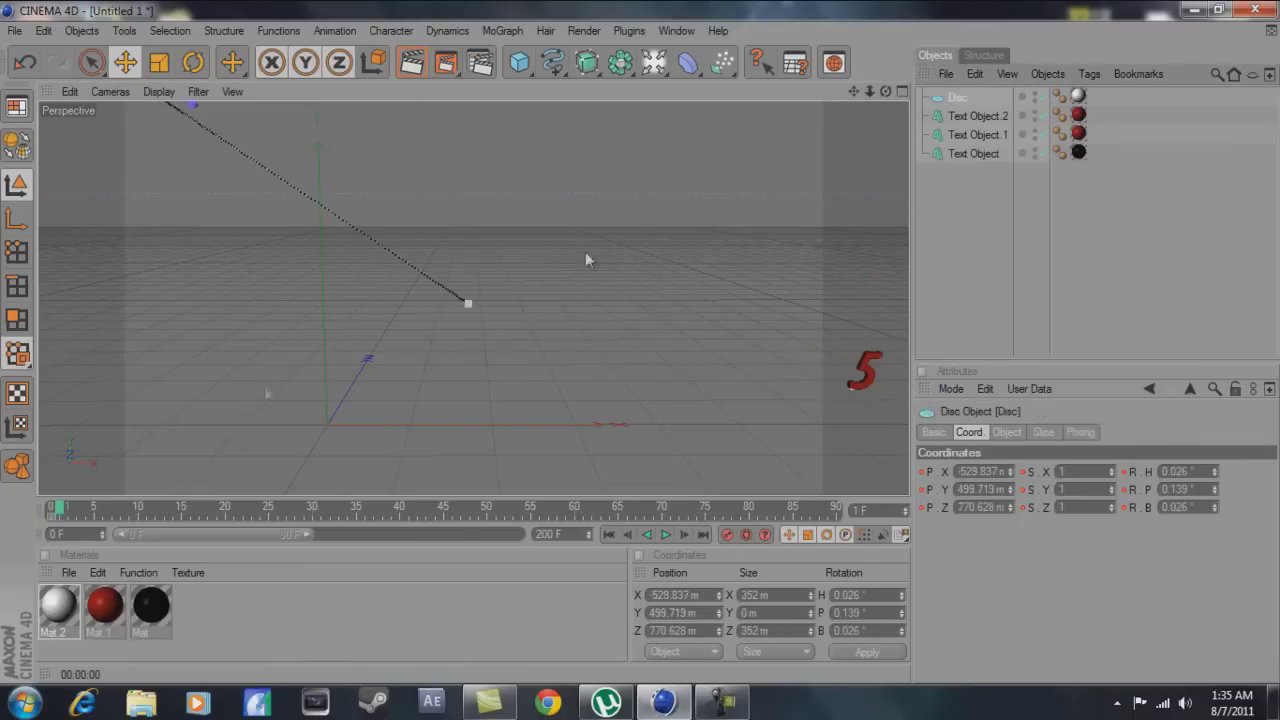
Play the animation and render the assembled logo frame to check it.
{"action": "left_click", "coordinate": [665, 536]}
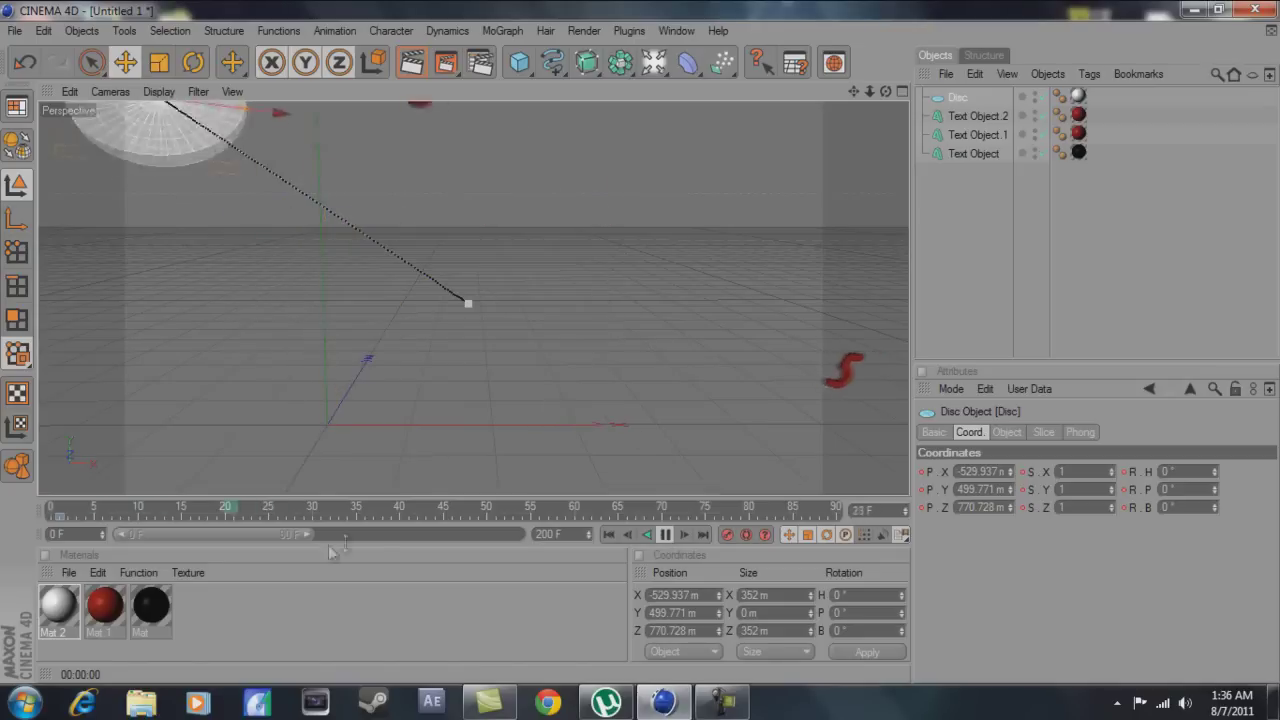
{"action": "left_click", "coordinate": [665, 534]}
{"action": "key", "text": "ctrl+r"}
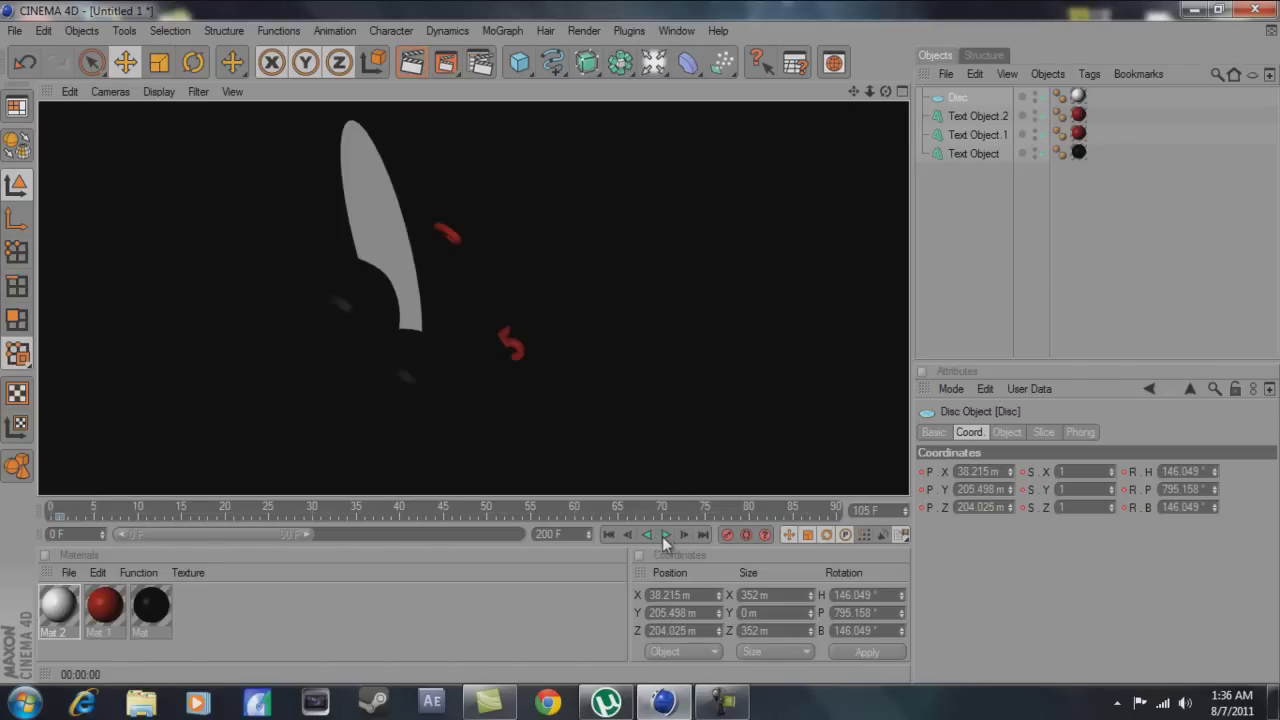
{"action": "left_click", "coordinate": [665, 536]}
{"action": "left_click", "coordinate": [410, 63]}
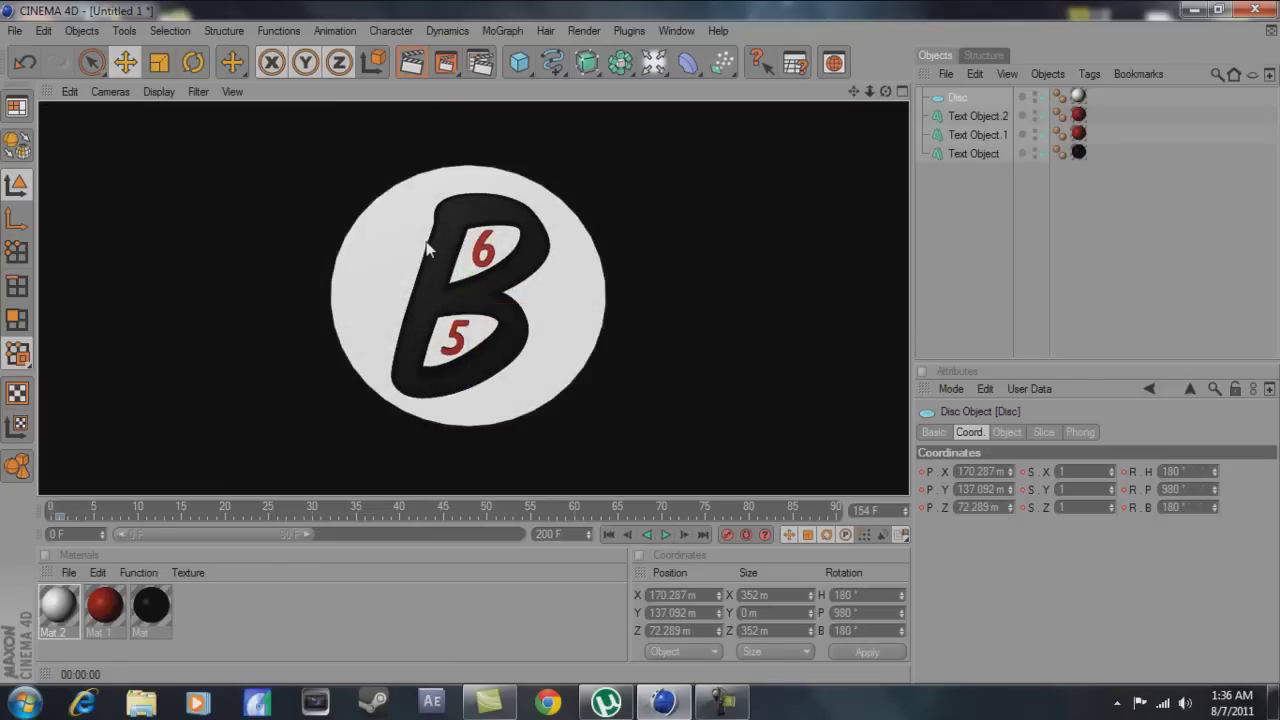
{"action": "left_click", "coordinate": [382, 228]}
Raise the disc's Rotation Segments from 46 to 136 and re-render to check smoothness.
{"action": "left_click", "coordinate": [1007, 432]}
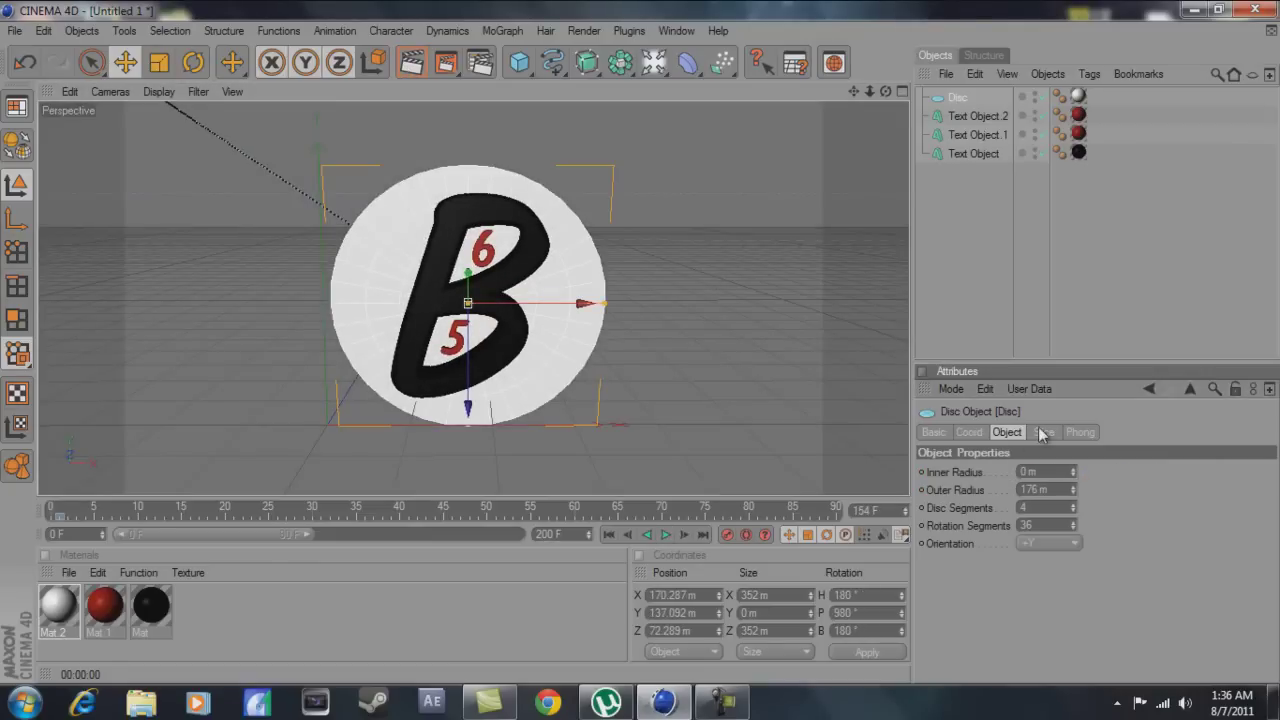
{"action": "left_click_drag", "start_coordinate": [1073, 526], "coordinate": [1073, 522]}
{"action": "left_click", "coordinate": [412, 63]}
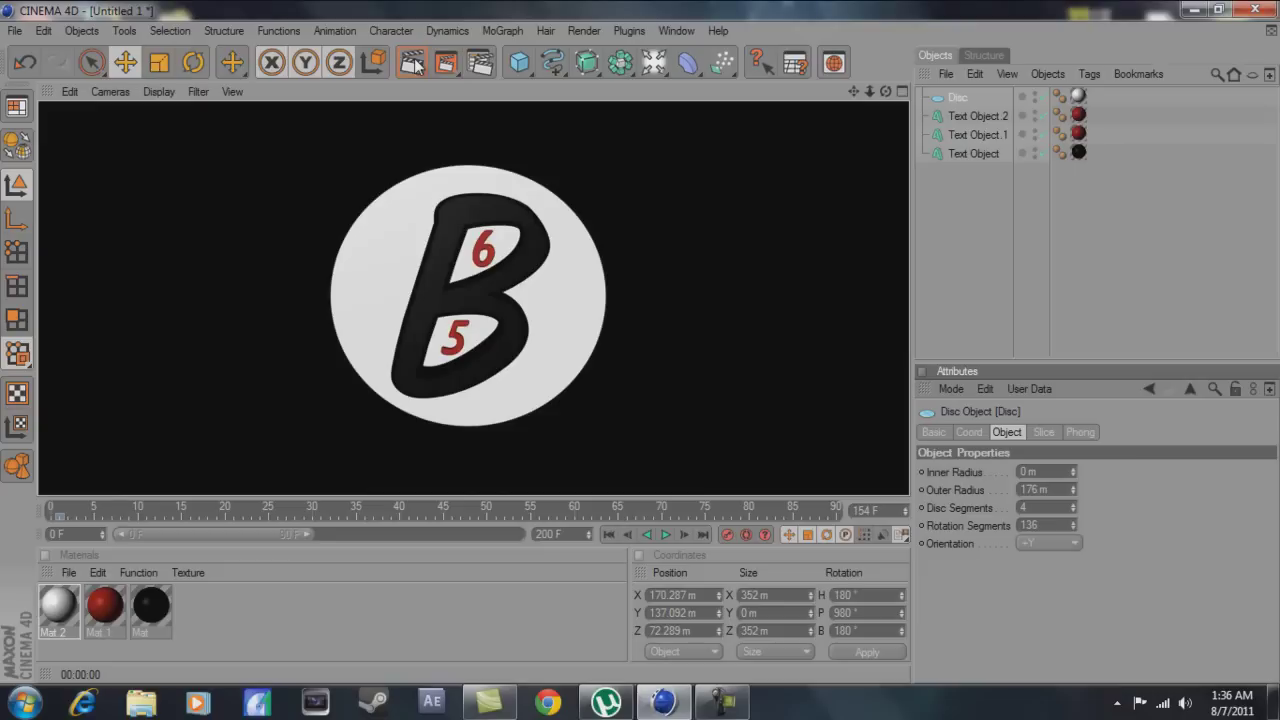
{"action": "left_click", "coordinate": [418, 258]}
{"action": "left_click", "coordinate": [665, 535]}
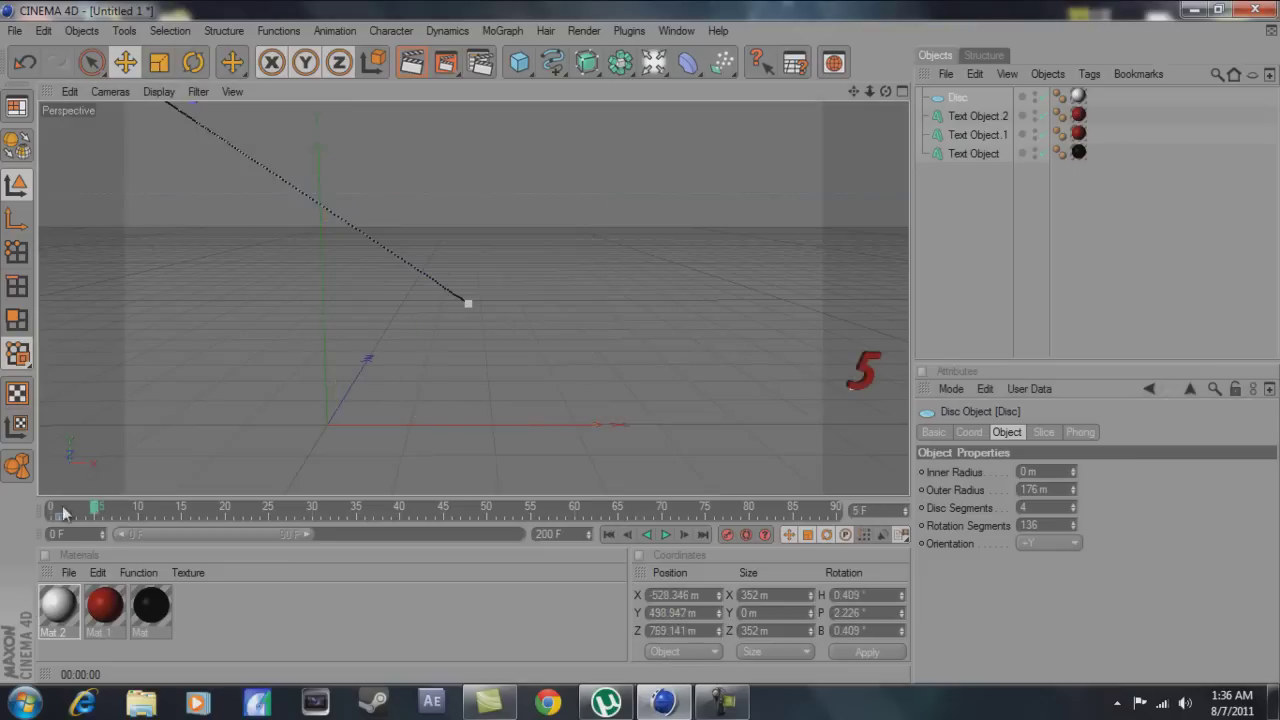
{"action": "left_click", "coordinate": [412, 66]}
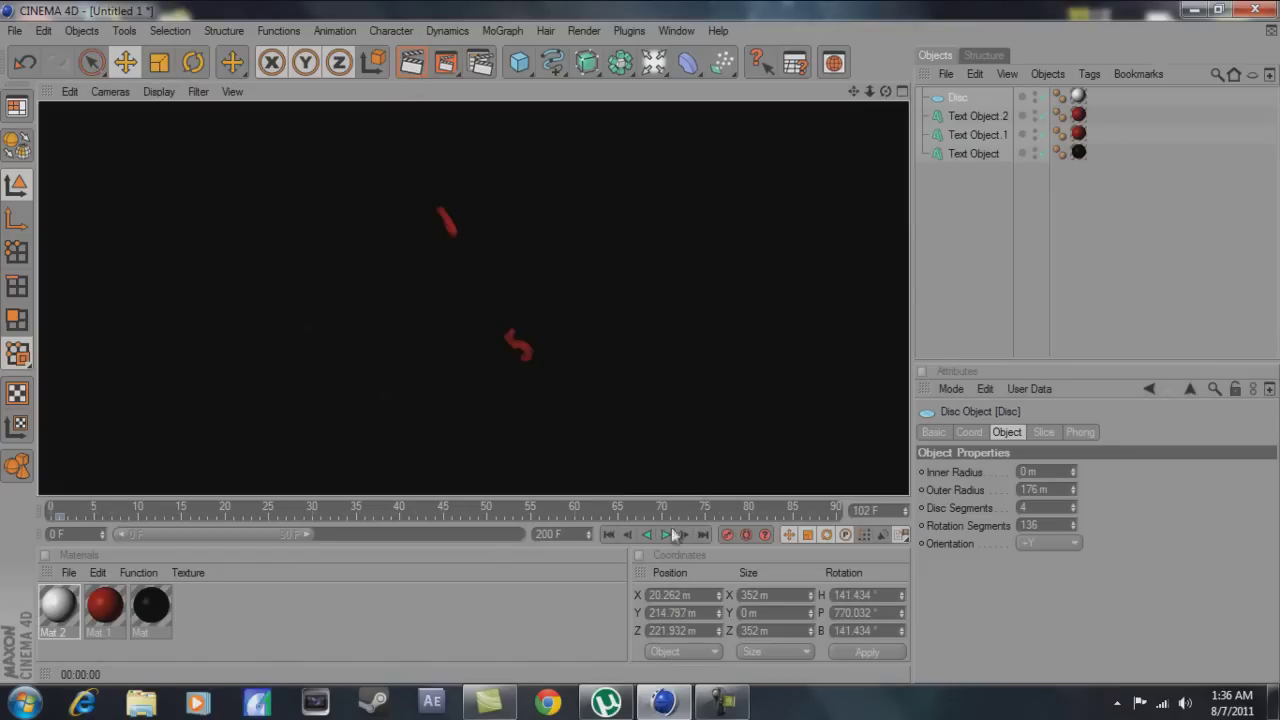
{"action": "left_click", "coordinate": [412, 63]}
{"action": "left_click", "coordinate": [667, 535]}
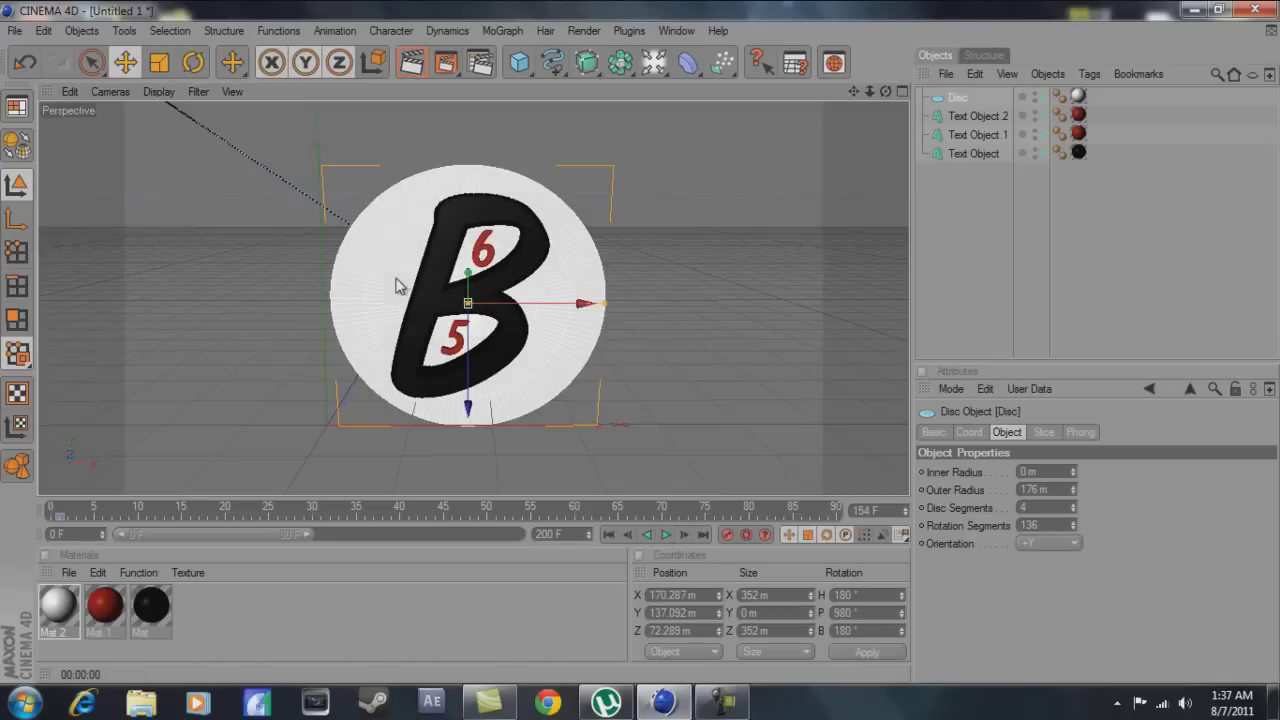
{"action": "double_click", "coordinate": [58, 605]}
Enable Luminance on the disc material Mat.2 with a pure white glow.
{"action": "left_click", "coordinate": [483, 202]}
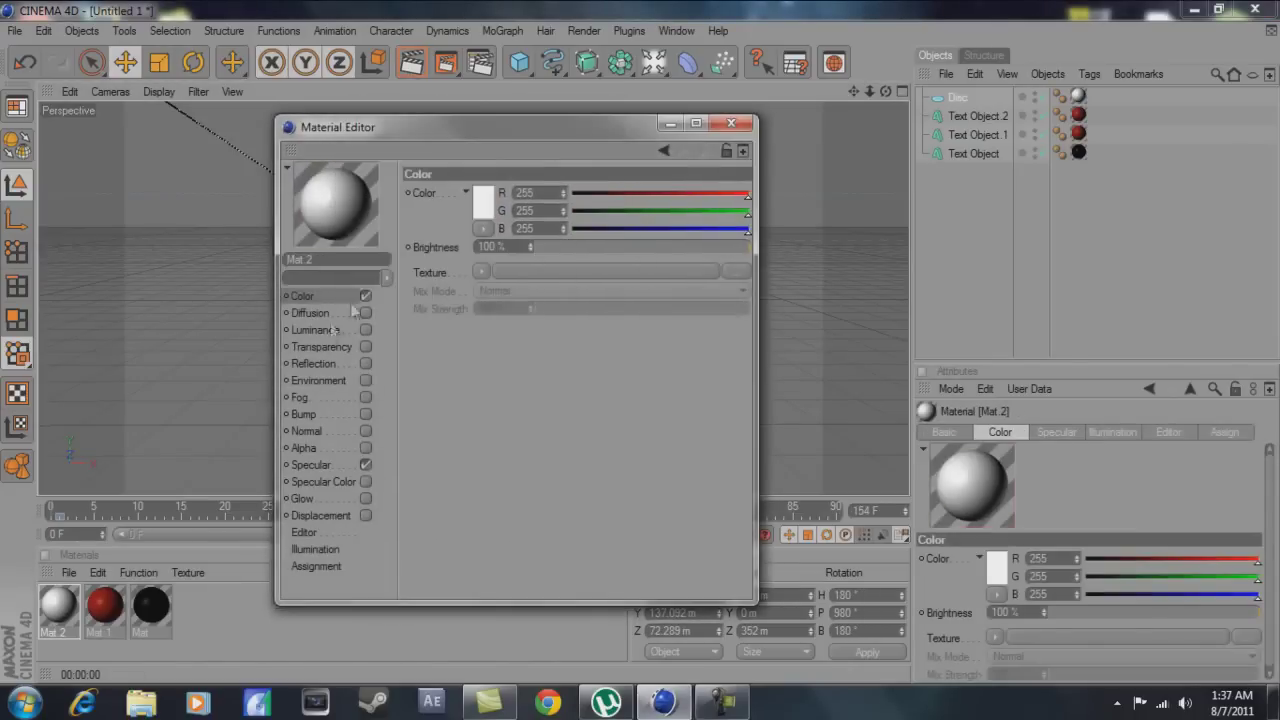
{"action": "left_click", "coordinate": [366, 330]}
{"action": "left_click", "coordinate": [731, 123]}
Give the red material Mat.1 a 25% reflection and render a preview.
{"action": "left_click", "coordinate": [1078, 115]}
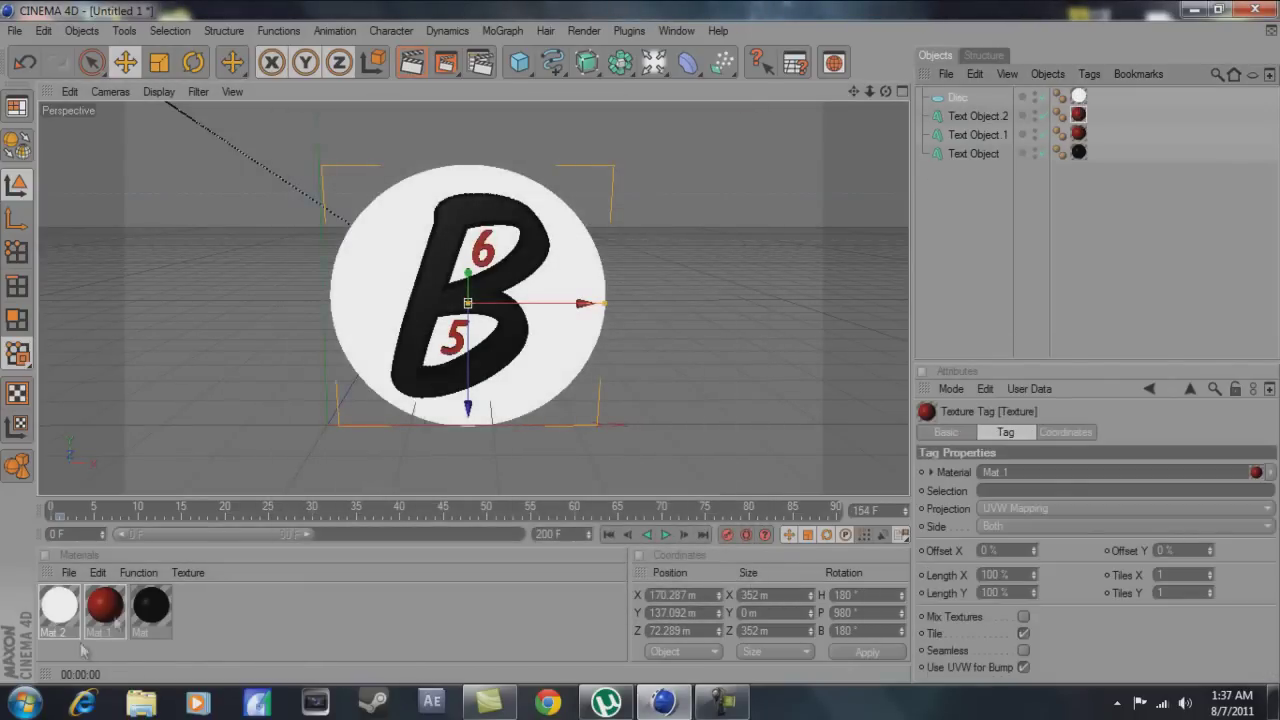
{"action": "double_click", "coordinate": [105, 605]}
{"action": "left_click", "coordinate": [366, 330]}
{"action": "left_click", "coordinate": [483, 202]}
{"action": "left_click", "coordinate": [489, 188]}
{"action": "left_click", "coordinate": [457, 280]}
{"action": "left_click", "coordinate": [483, 202]}
{"action": "left_click", "coordinate": [457, 280]}
{"action": "left_click", "coordinate": [366, 330]}
{"action": "left_click", "coordinate": [366, 363]}
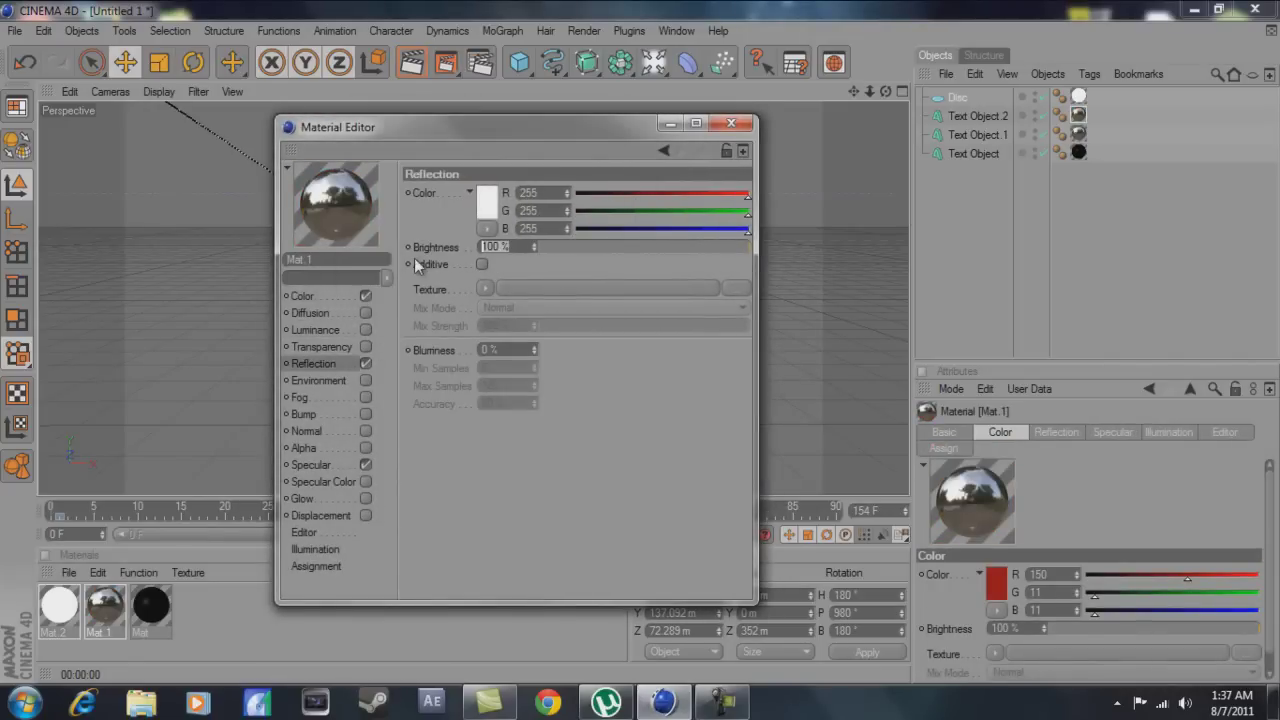
{"action": "type", "text": "0"}
{"action": "key", "text": "Return"}
{"action": "left_click", "coordinate": [731, 123]}
{"action": "key", "text": "ctrl+r"}
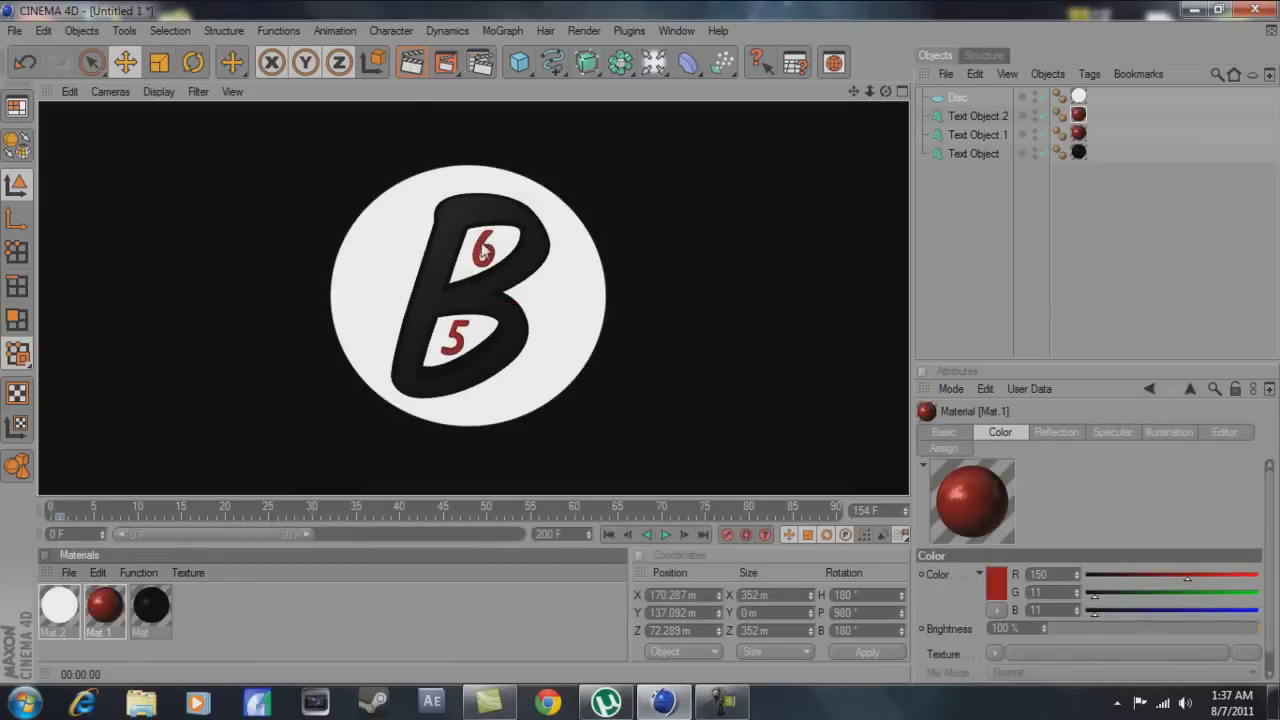
Apply the red material Mat.1 to the 6 (Text Object.2) and re-render.
{"action": "left_click_drag", "start_coordinate": [1090, 126], "coordinate": [1092, 116]}
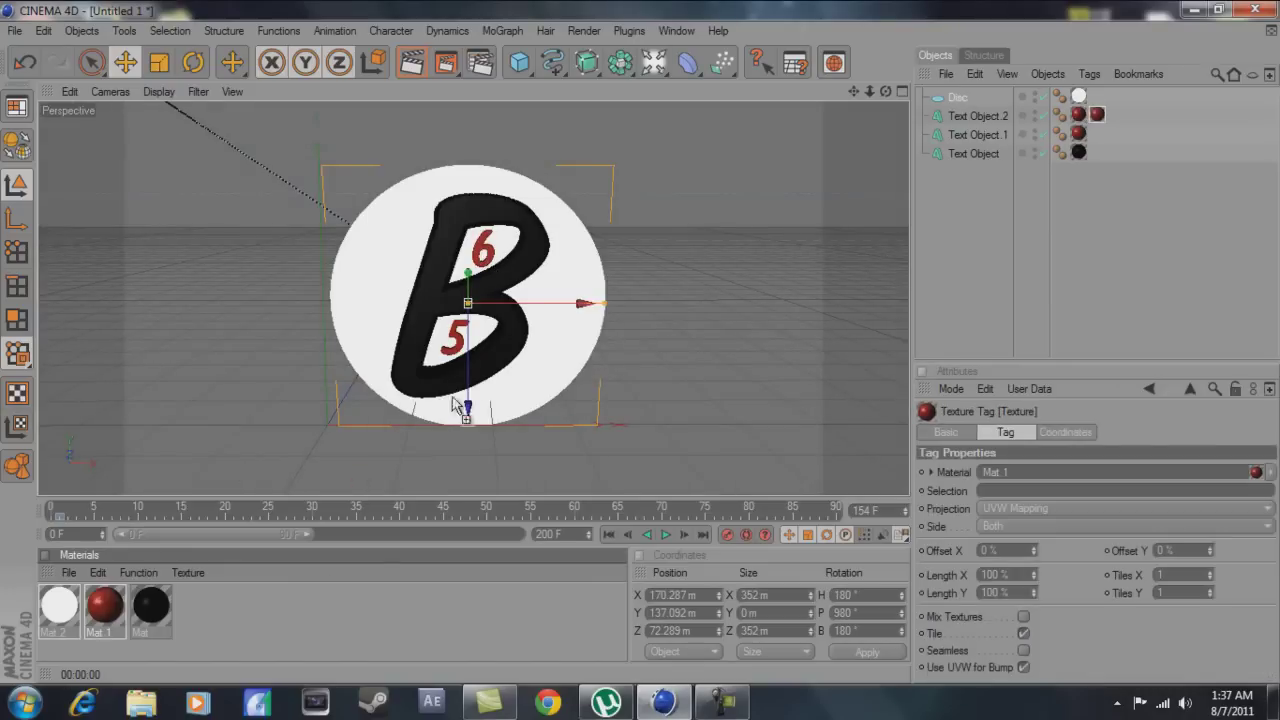
{"action": "double_click", "coordinate": [105, 605]}
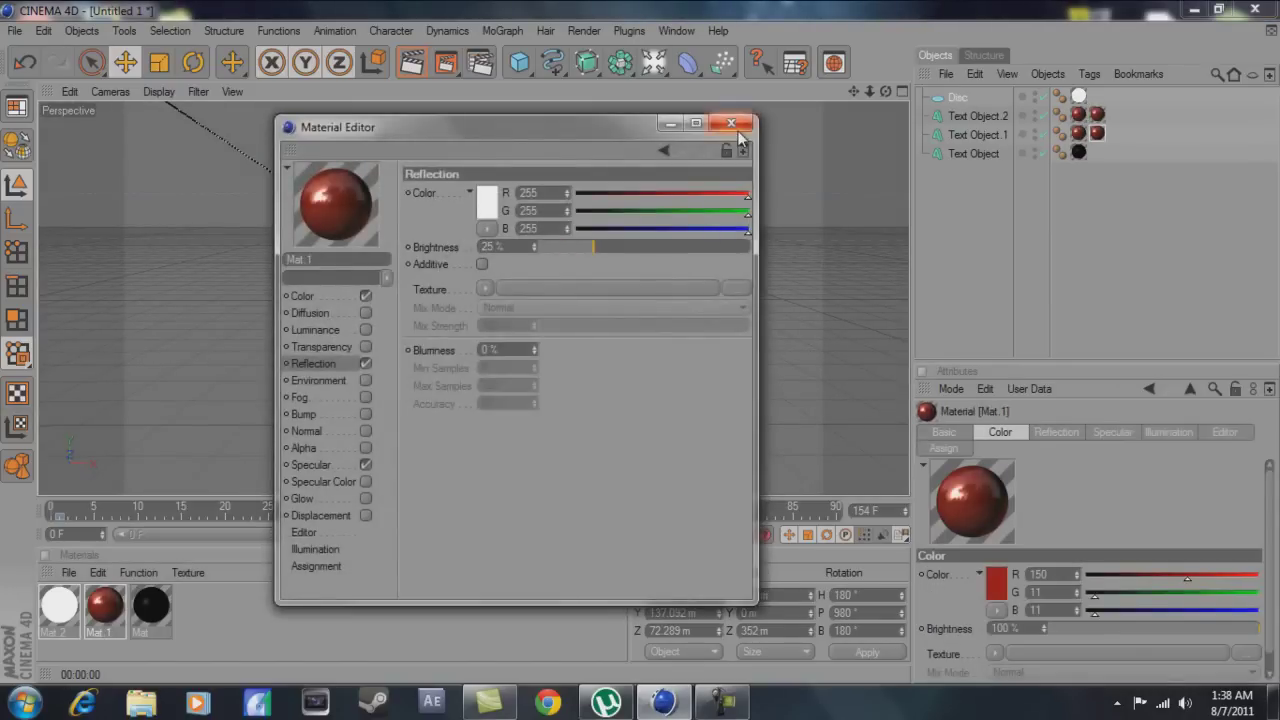
{"action": "left_click", "coordinate": [731, 123]}
{"action": "key", "text": "ctrl+r"}
Enable reflection on the black B's material and render the finished logo look.
{"action": "left_click", "coordinate": [973, 153]}
{"action": "double_click", "coordinate": [151, 605]}
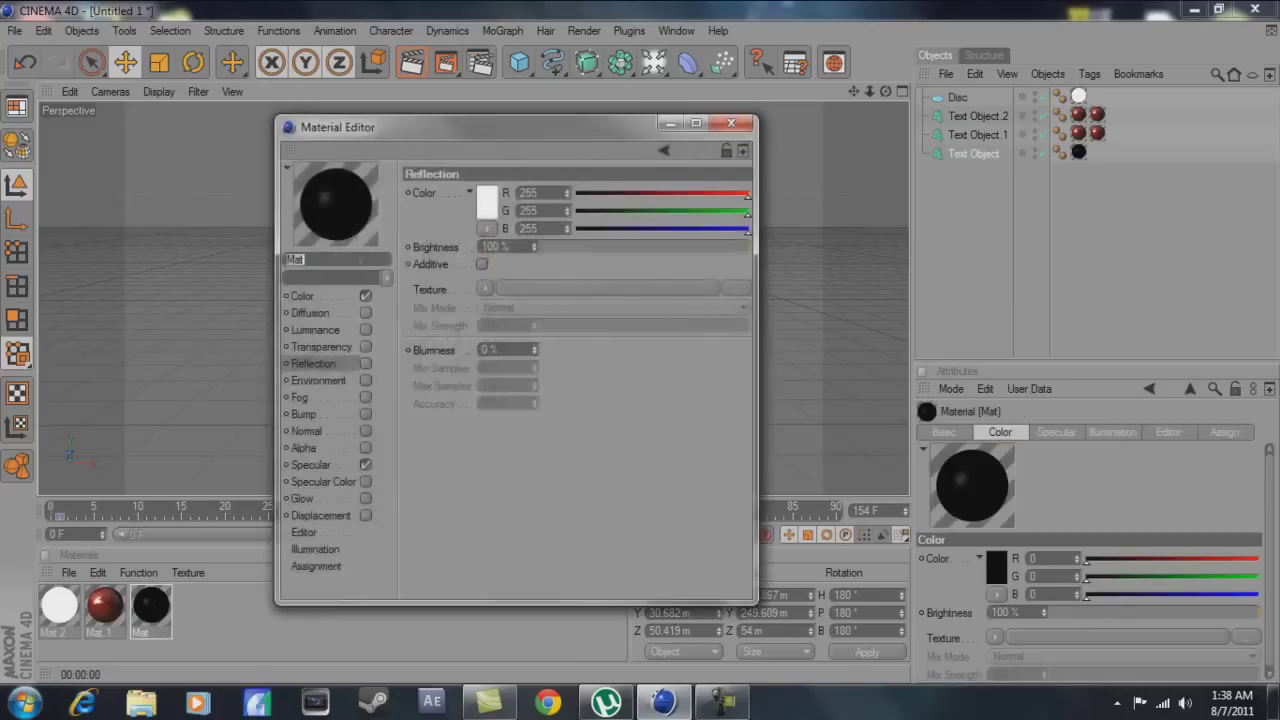
{"action": "left_click", "coordinate": [365, 363]}
{"action": "left_click", "coordinate": [731, 123]}
{"action": "key", "text": "ctrl+r"}
{"action": "left_click", "coordinate": [428, 223]}
{"action": "key", "text": "ctrl+r"}
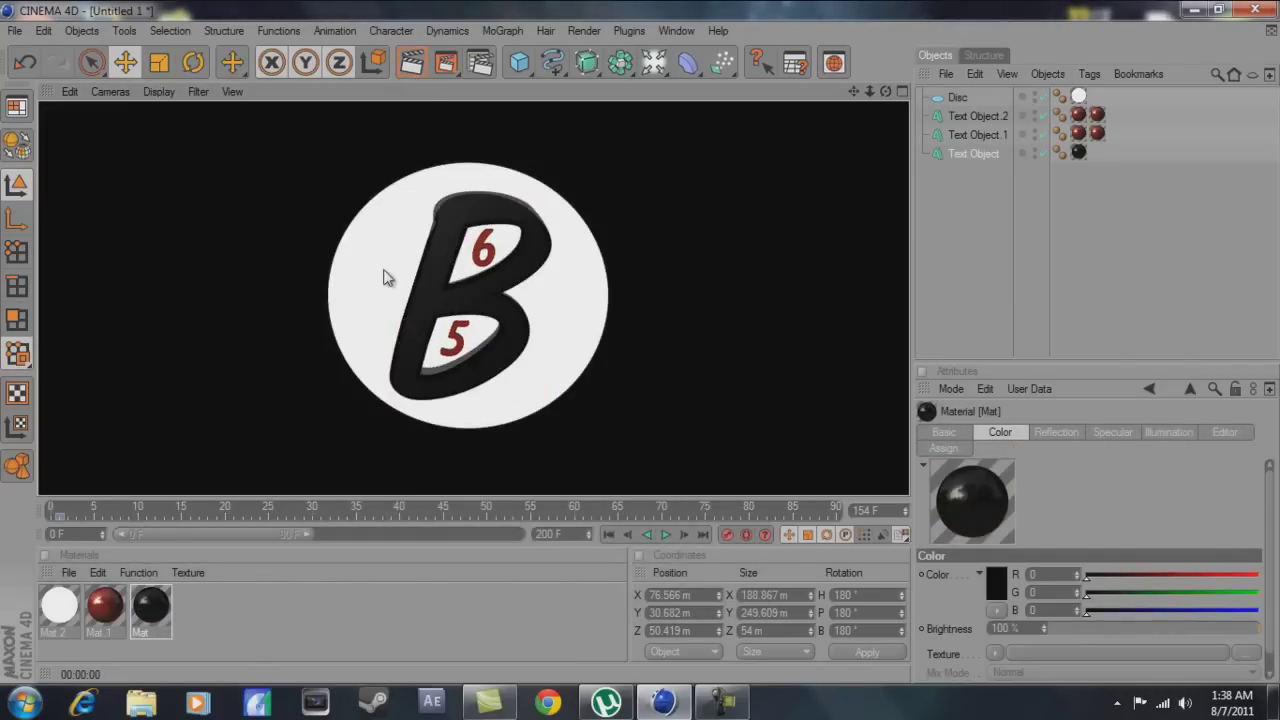
{"action": "left_click", "coordinate": [722, 62]}
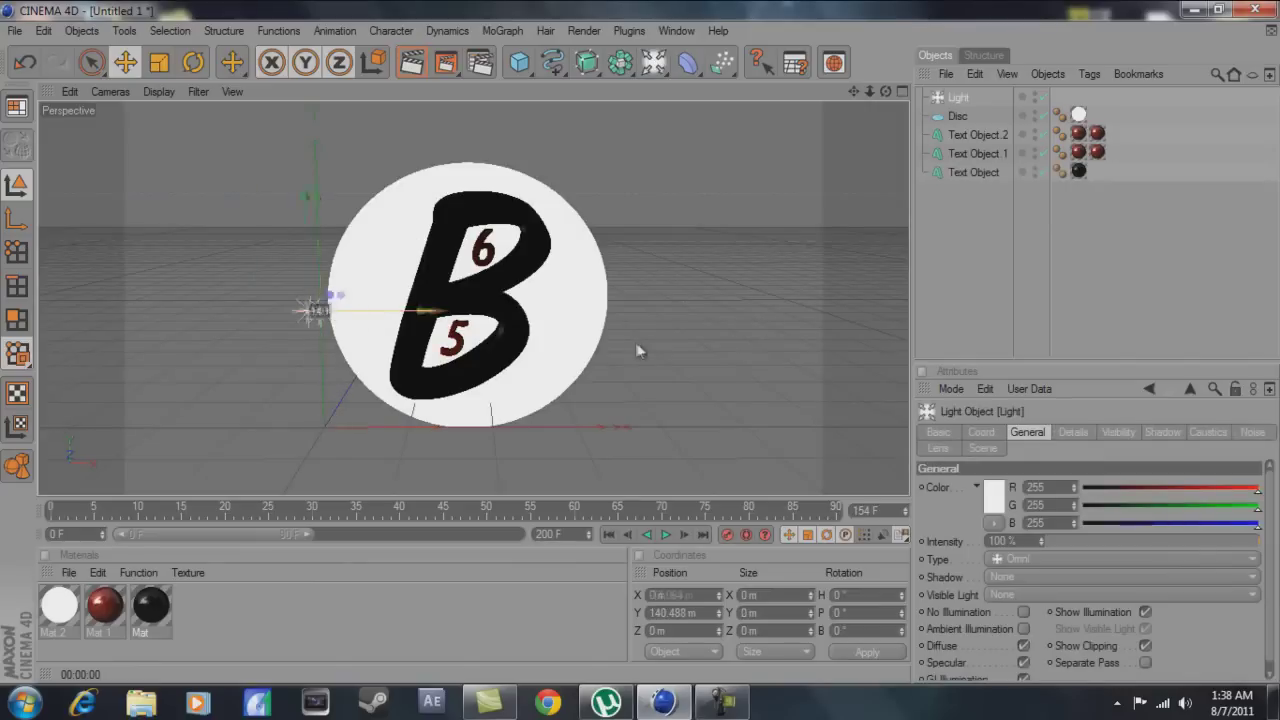
Position the new light above the logo and render to check the lighting.
{"action": "left_click_drag", "start_coordinate": [641, 340], "coordinate": [641, 290]}
{"action": "key", "text": "ctrl+r"}
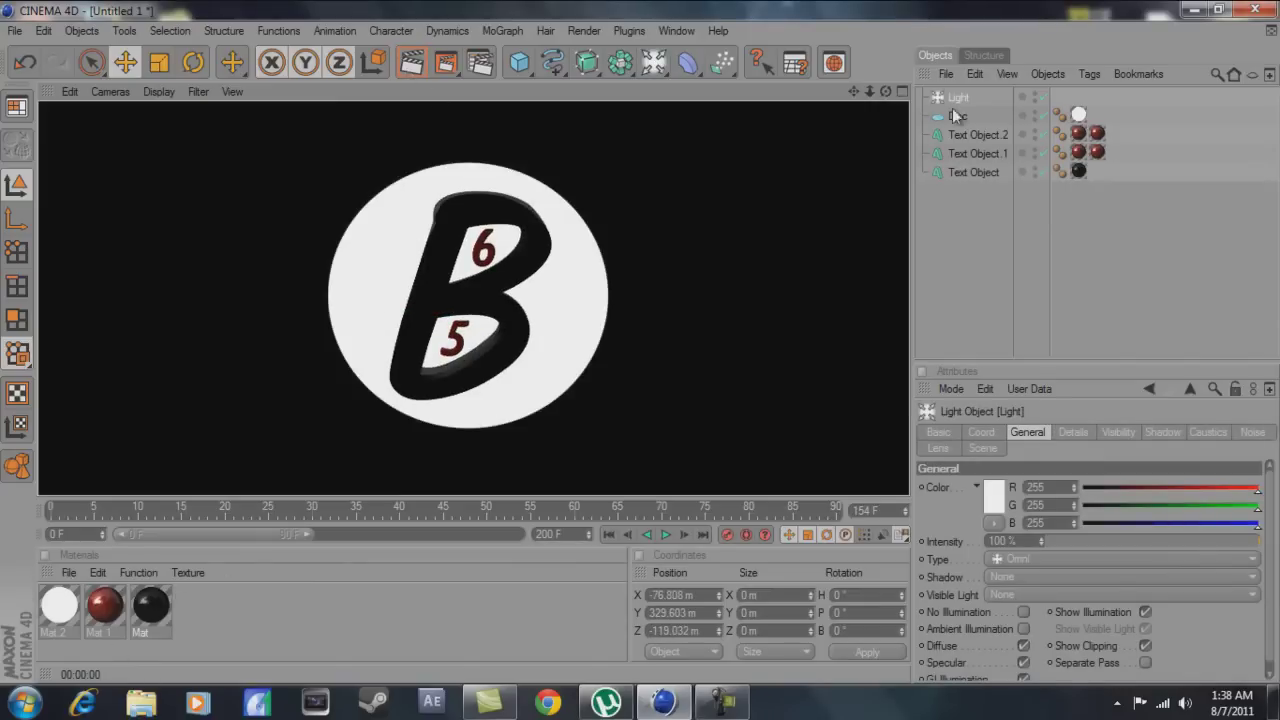
{"action": "left_click_drag", "start_coordinate": [190, 163], "coordinate": [227, 163]}
{"action": "left_click", "coordinate": [411, 64]}
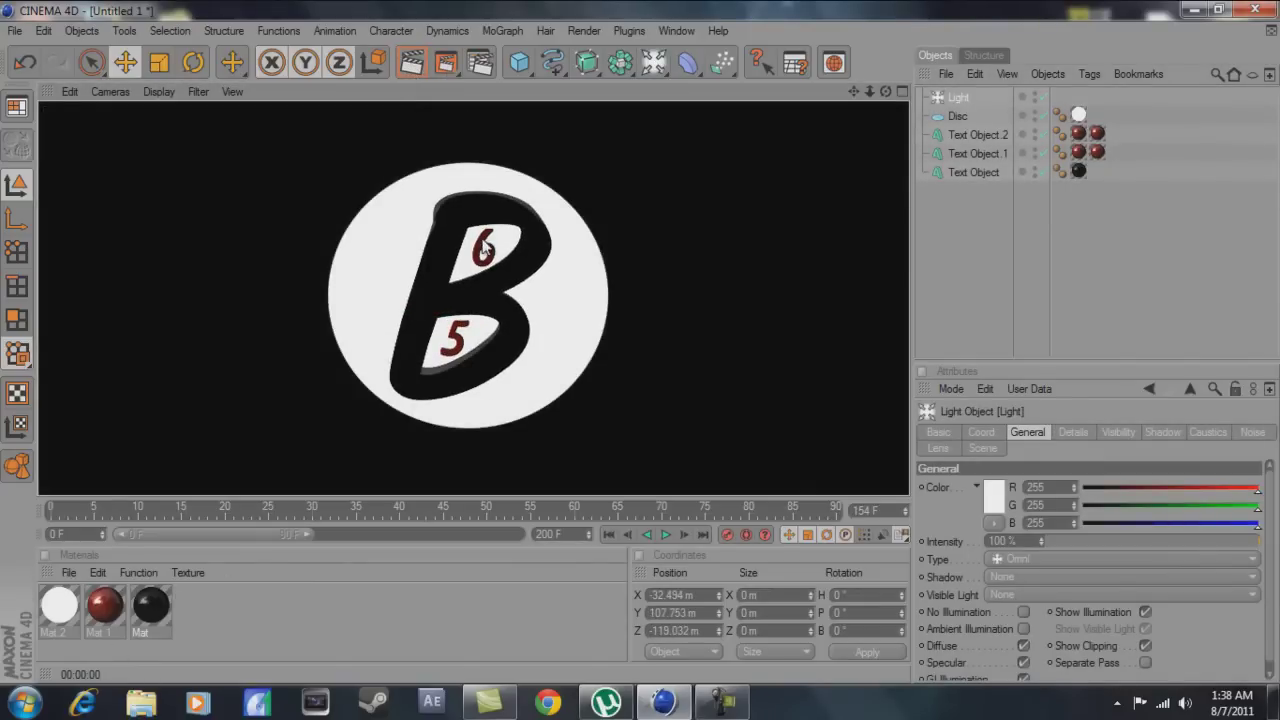
Raise Mat.1's red colour value to 209 and preview the brighter red.
{"action": "double_click", "coordinate": [98, 605]}
{"action": "left_click", "coordinate": [366, 296]}
{"action": "left_click", "coordinate": [352, 297]}
{"action": "left_click", "coordinate": [366, 296]}
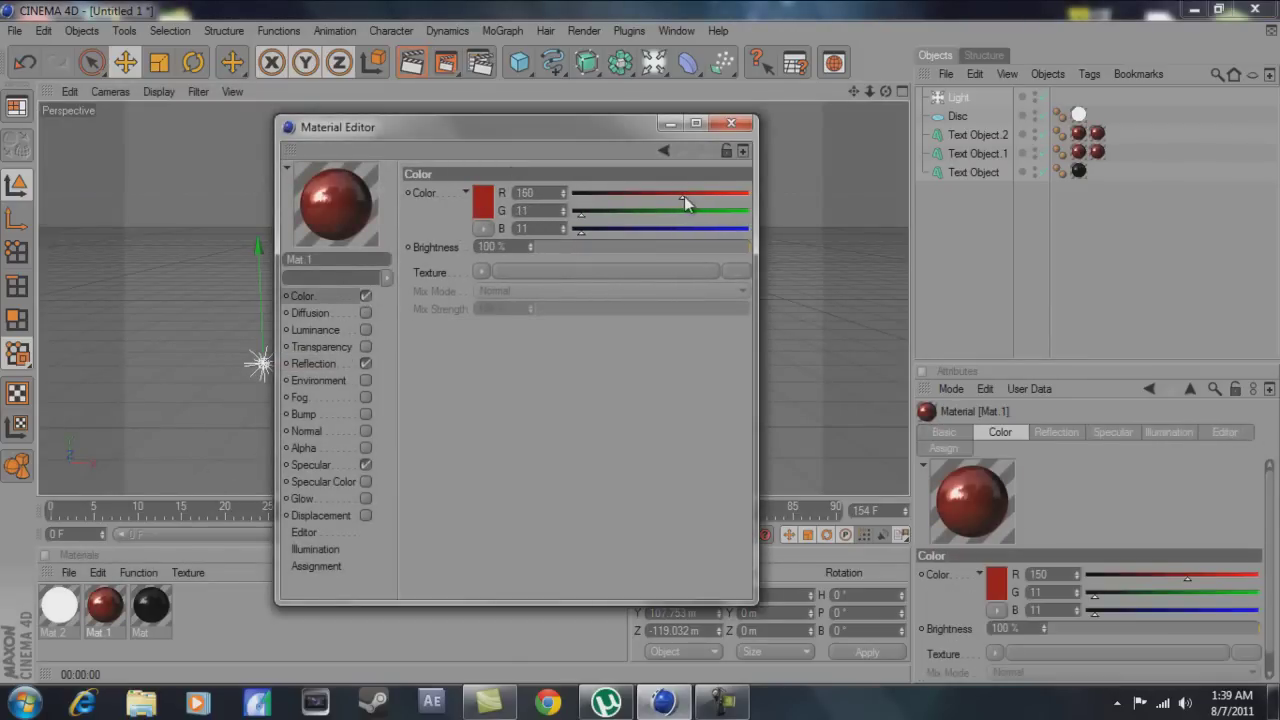
{"action": "left_click_drag", "start_coordinate": [712, 195], "coordinate": [716, 195]}
{"action": "left_click", "coordinate": [731, 122]}
{"action": "left_click", "coordinate": [413, 62]}
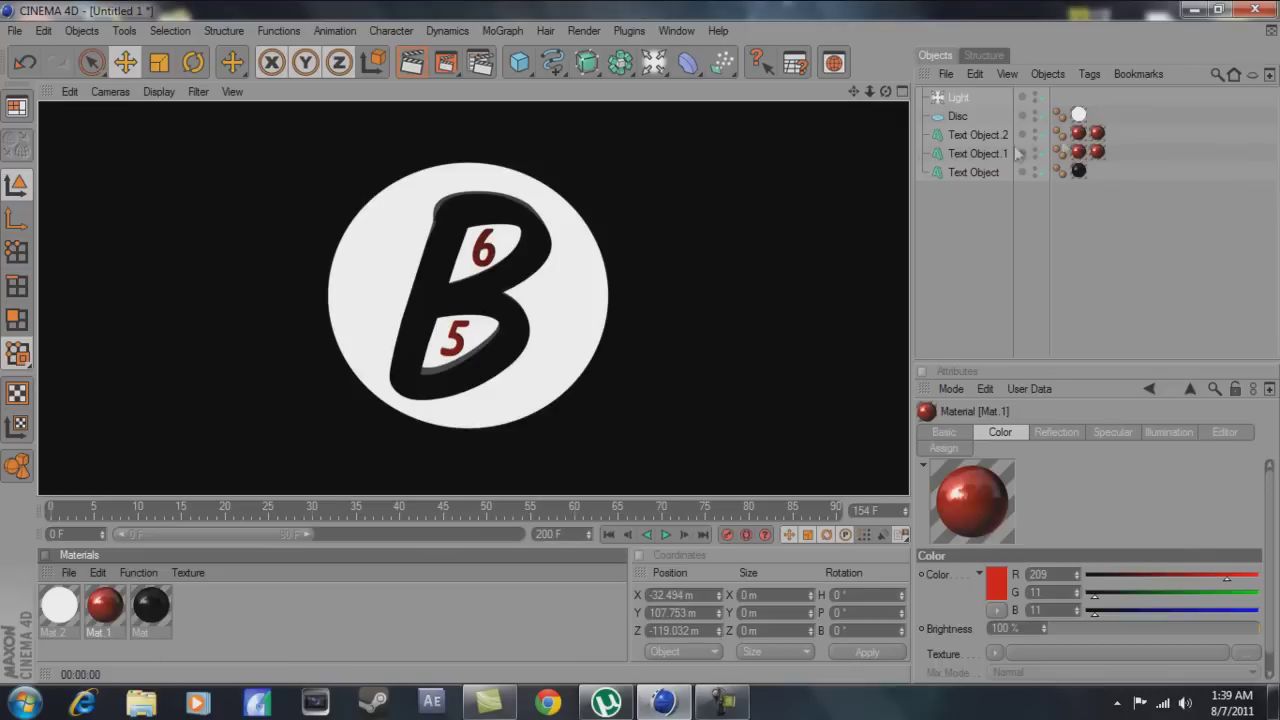
Delete the extra material tag on Text Object.2, reapply Mat.1 to the 6, and re-render.
{"action": "left_click", "coordinate": [1097, 133]}
{"action": "key", "text": "Delete"}
{"action": "left_click_drag", "start_coordinate": [105, 605], "coordinate": [978, 134]}
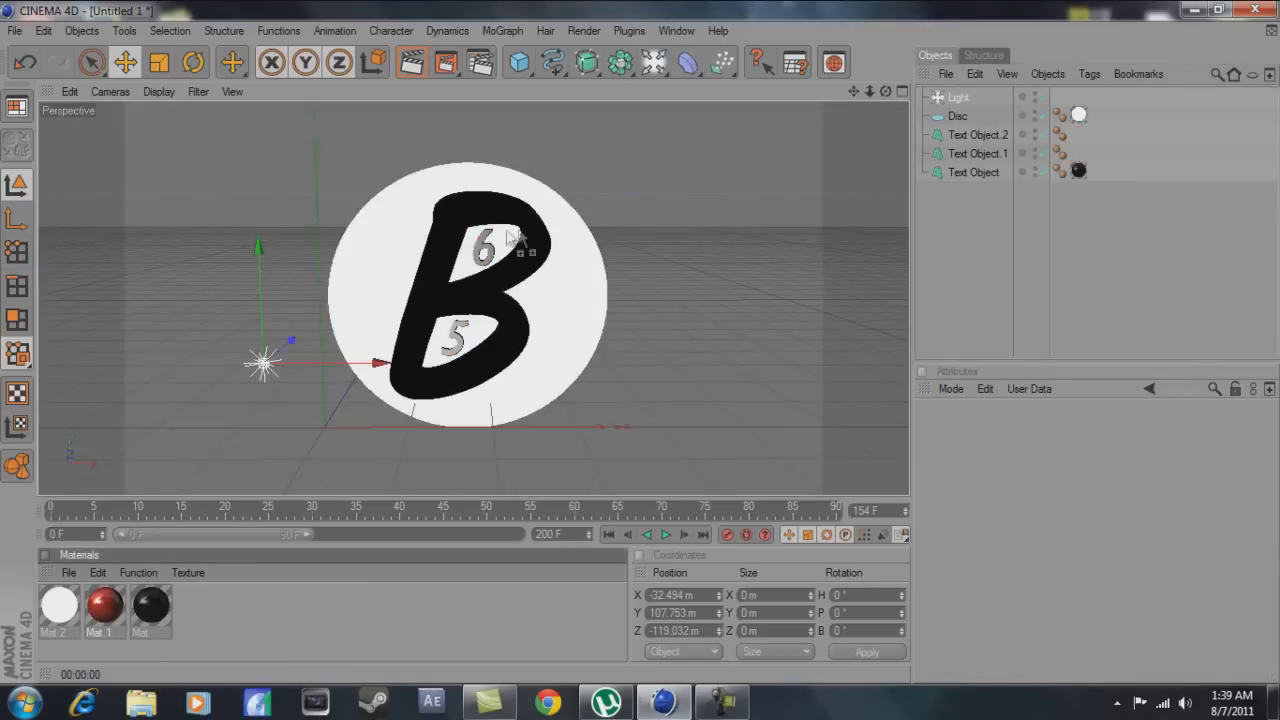
{"action": "key", "text": "ctrl+r"}
{"action": "double_click", "coordinate": [105, 605]}
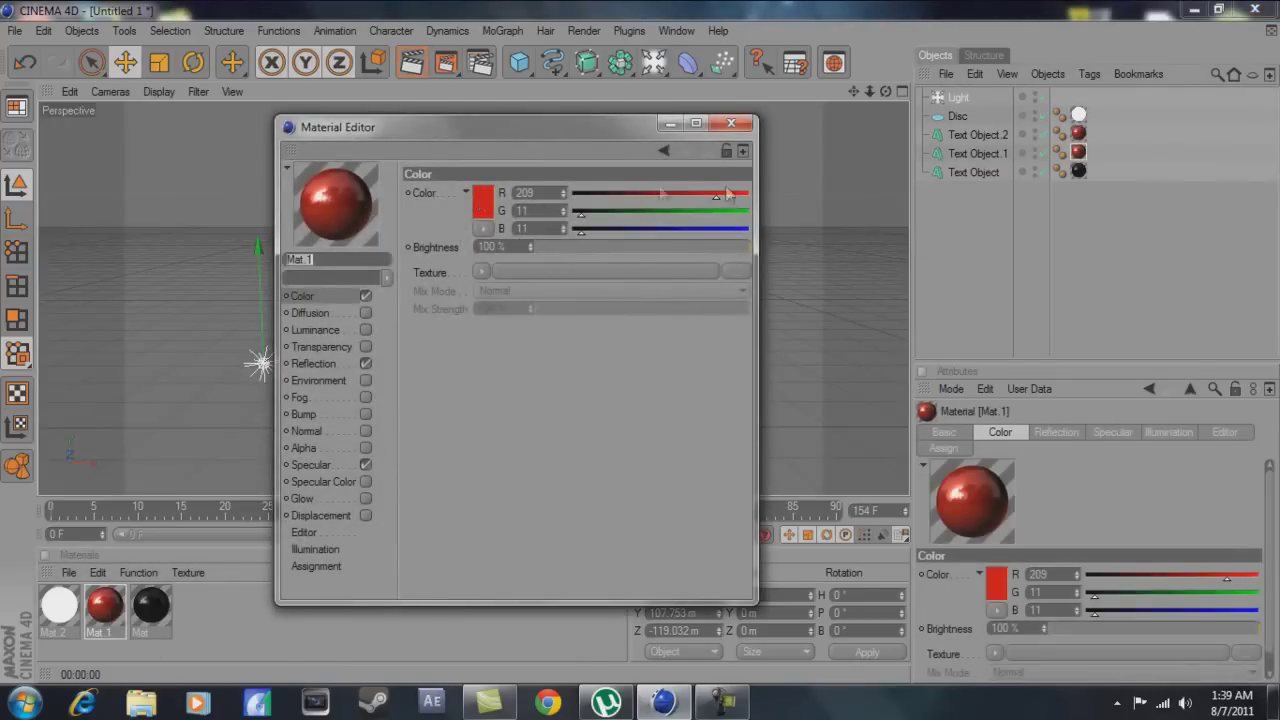
{"action": "left_click", "coordinate": [731, 122]}
{"action": "left_click", "coordinate": [411, 62]}
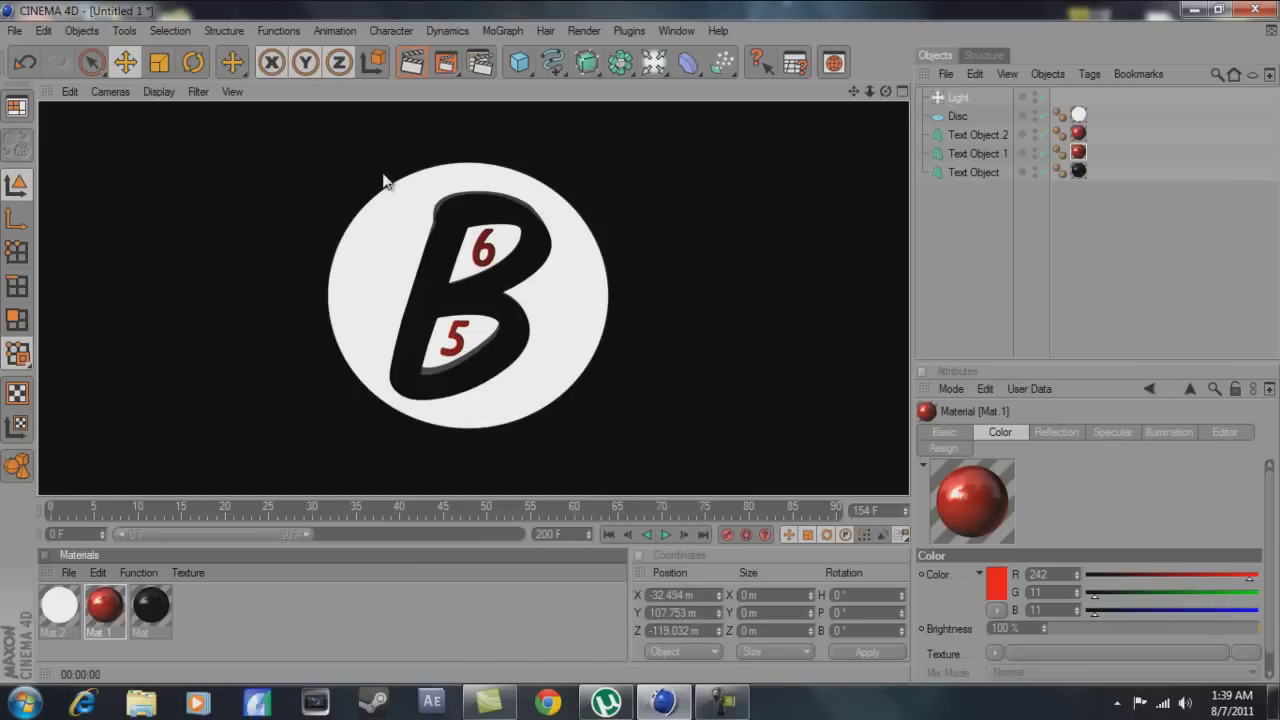
Confirm the 1280×720 output in Render Settings and render the animation to the Picture Viewer.
{"action": "left_click", "coordinate": [478, 56]}
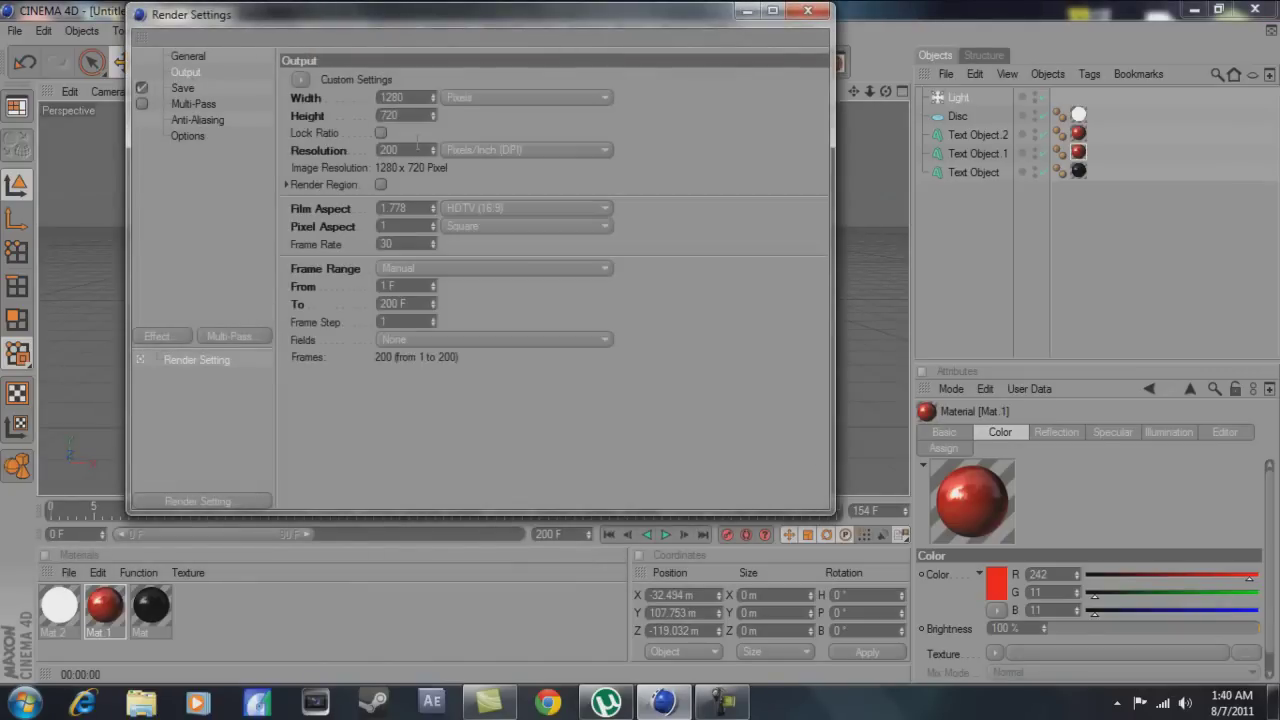
{"action": "left_click", "coordinate": [807, 10]}
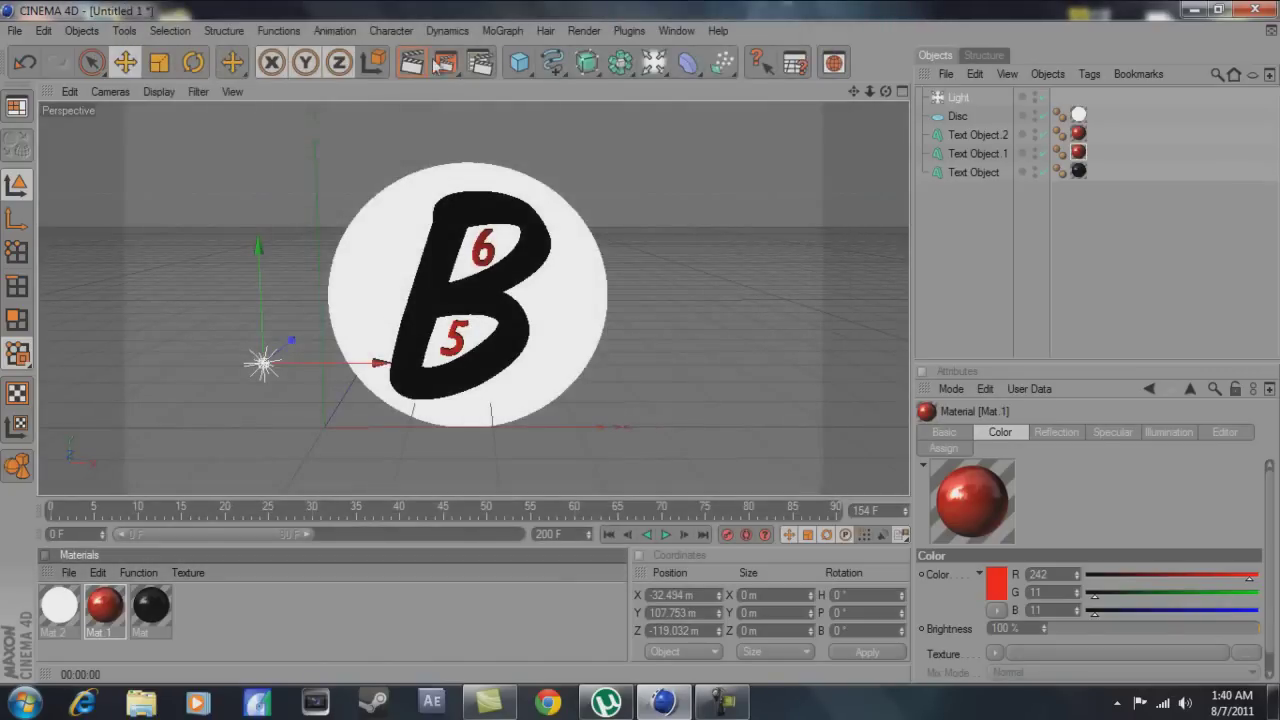
{"action": "left_click", "coordinate": [416, 56]}
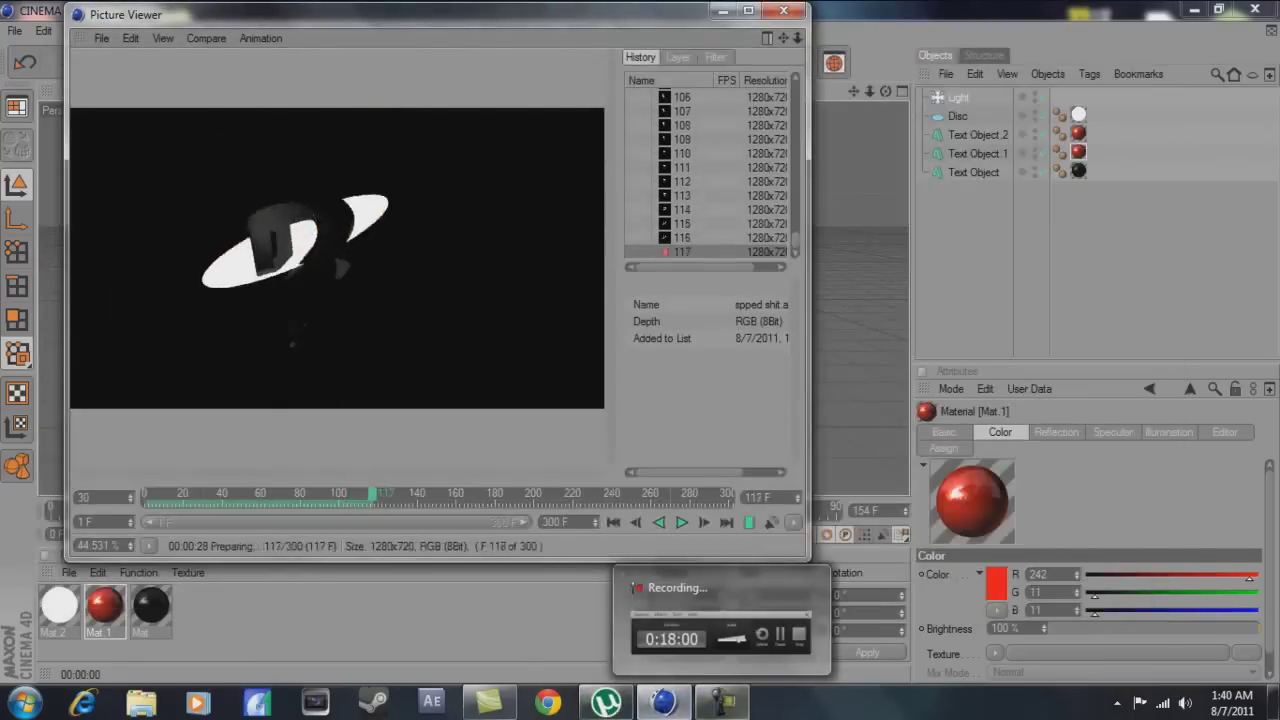
{"action": "left_click", "coordinate": [665, 706]}
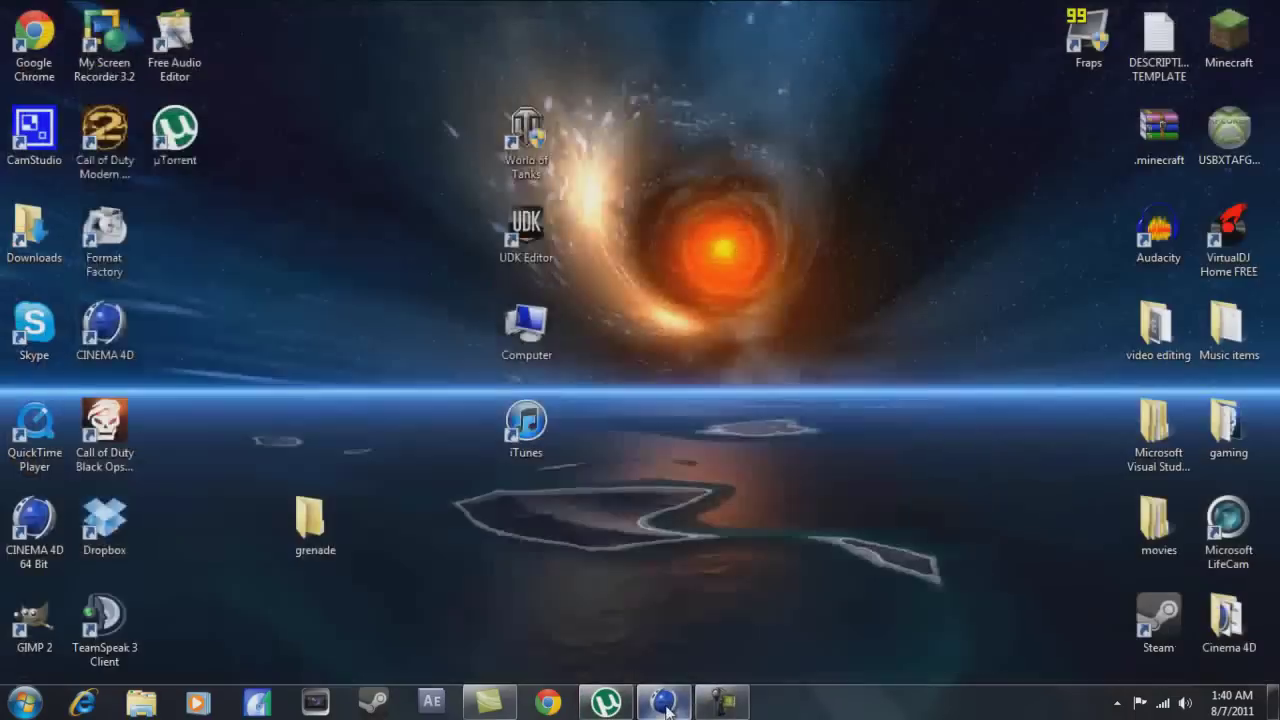
{"action": "left_click", "coordinate": [663, 703]}
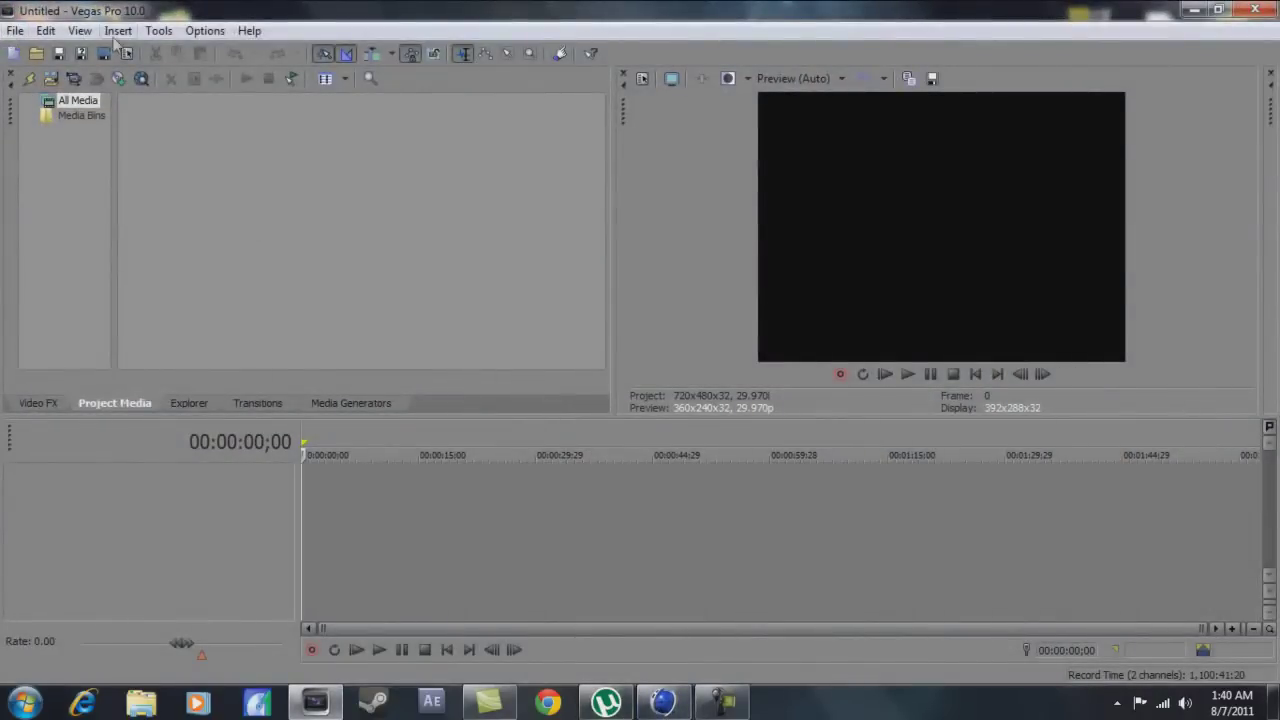
{"action": "left_click", "coordinate": [118, 30]}
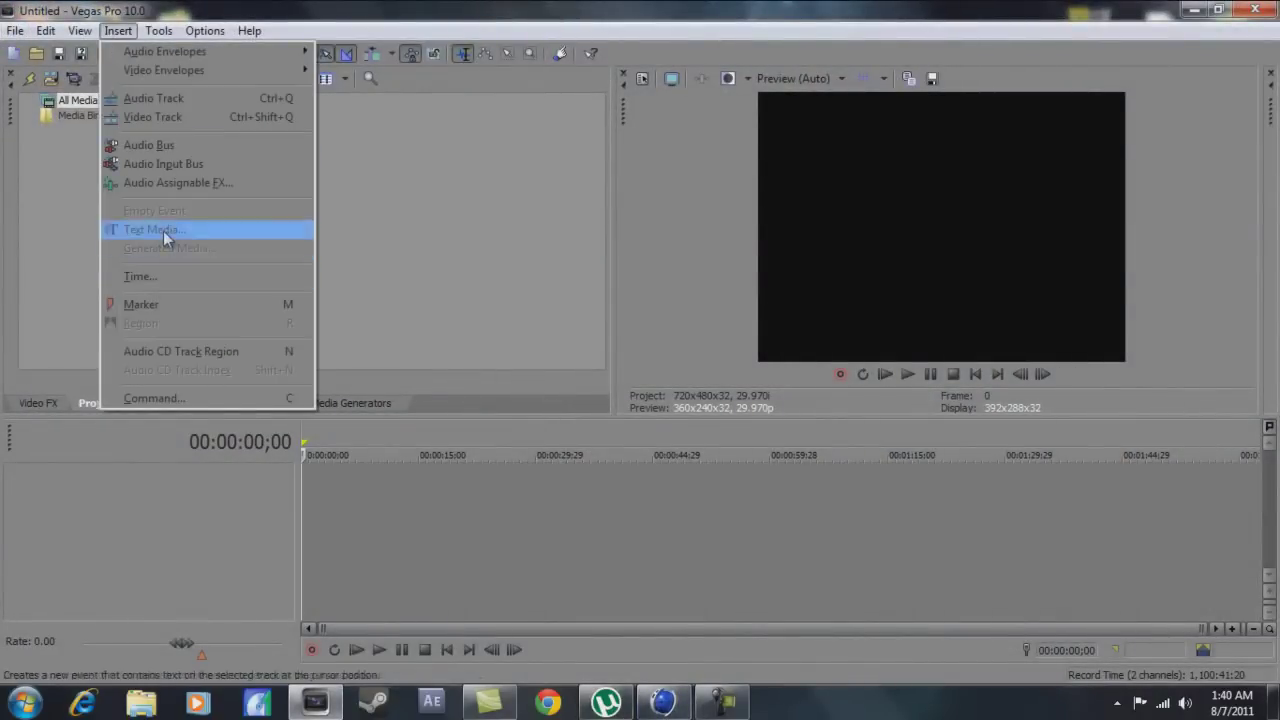
Insert a Sony Text media event and type the script name as its title.
{"action": "left_click", "coordinate": [176, 117]}
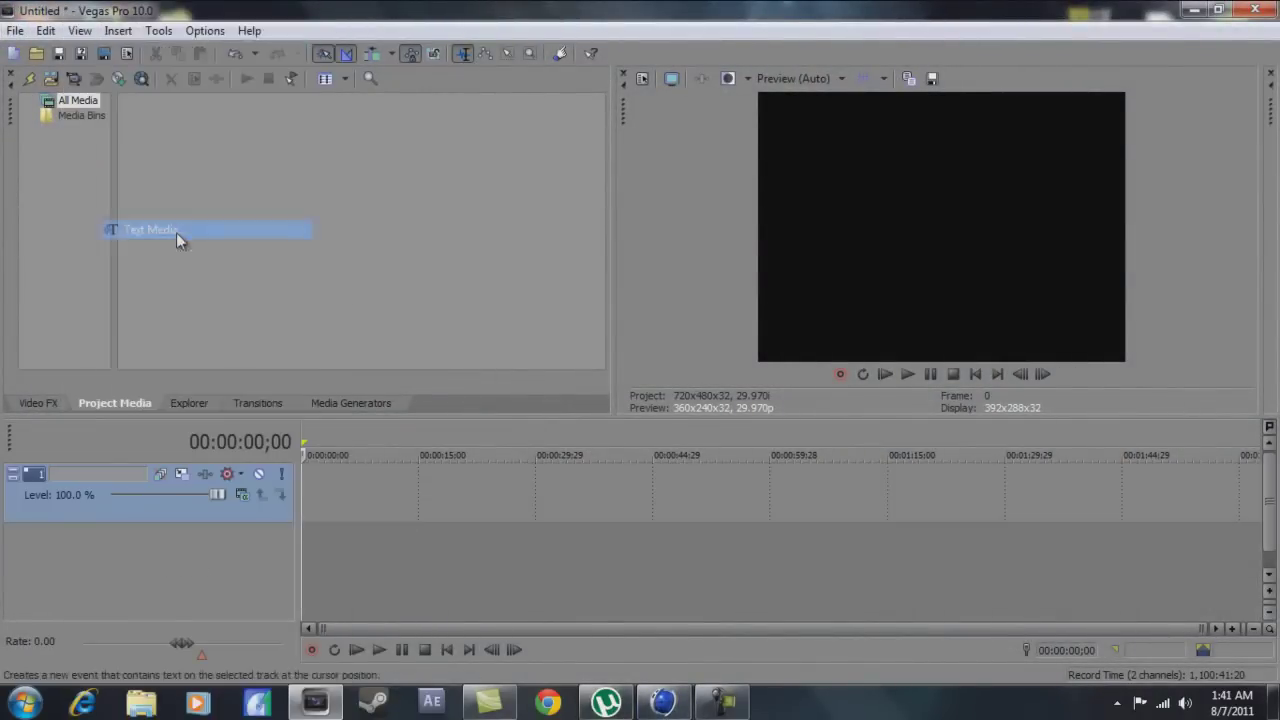
{"action": "type", "text": "lakely56"}
{"action": "key", "text": "BackSpace"}
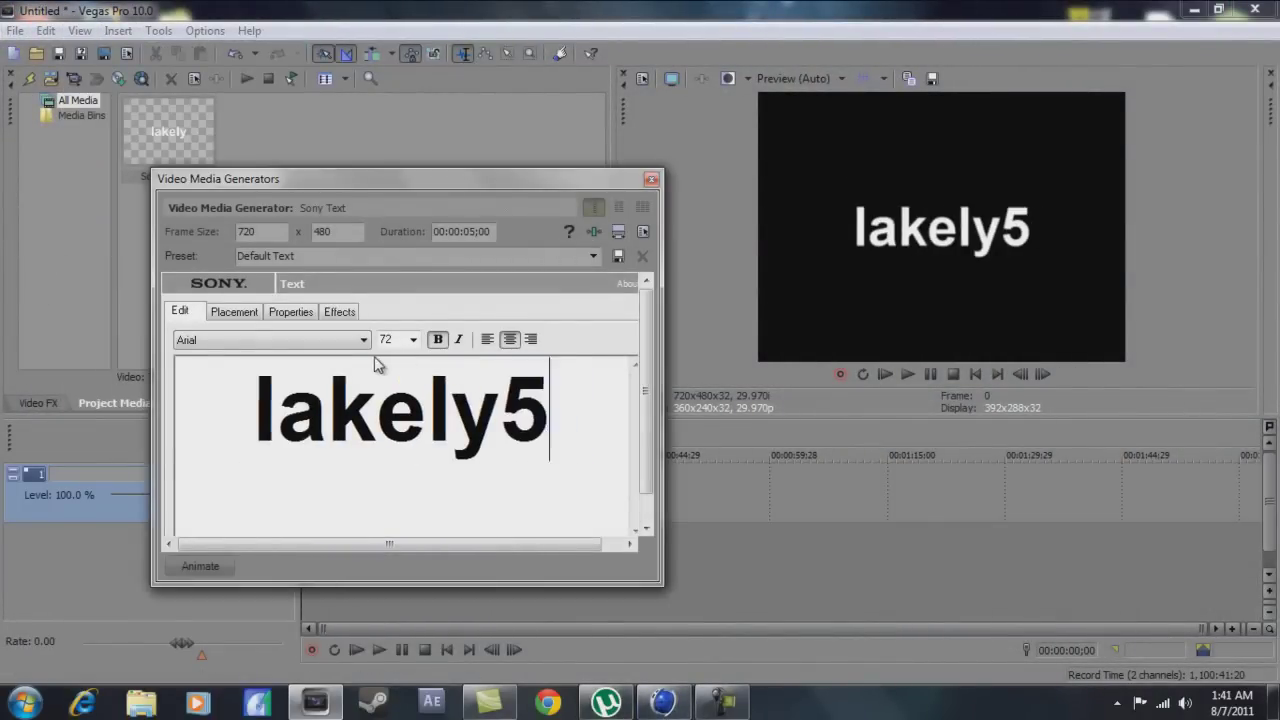
{"action": "key", "text": "BackSpace"}
Set the title's font to Freehand521 BT at size 28.
{"action": "left_click", "coordinate": [364, 340]}
{"action": "type", "text": "fre"}
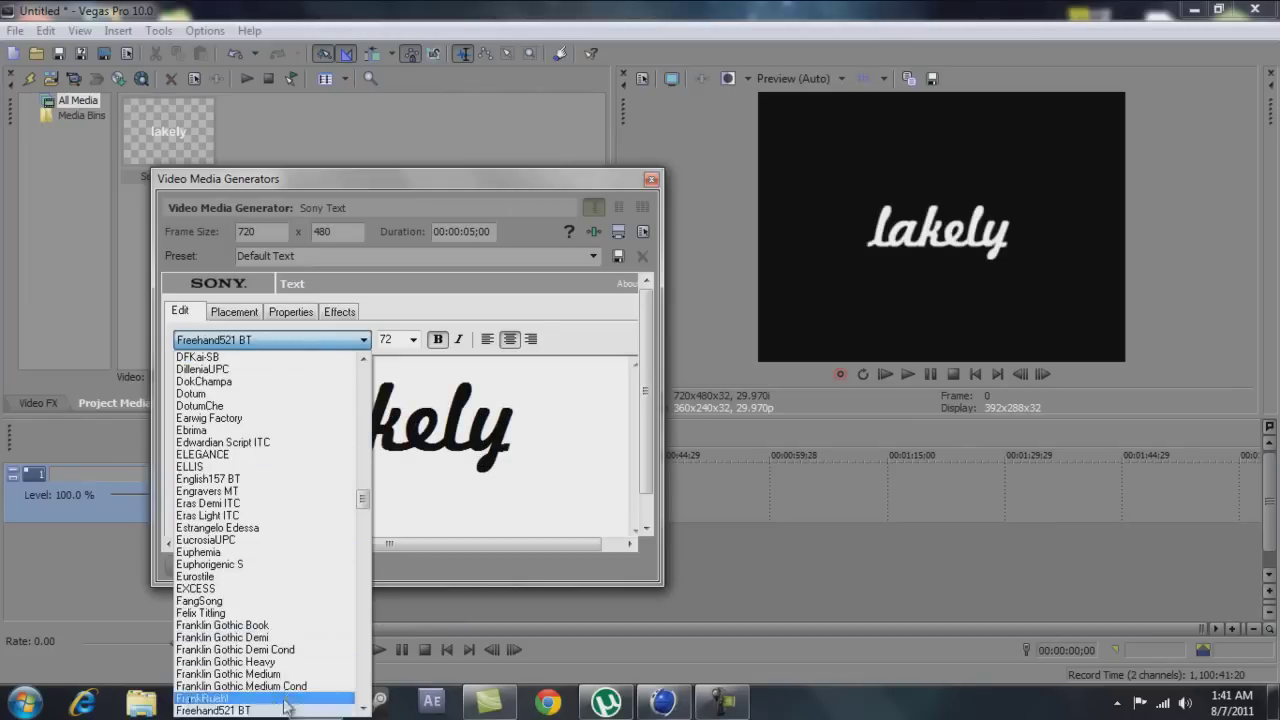
{"action": "left_click", "coordinate": [512, 390]}
{"action": "left_click", "coordinate": [412, 339]}
{"action": "left_click", "coordinate": [386, 508]}
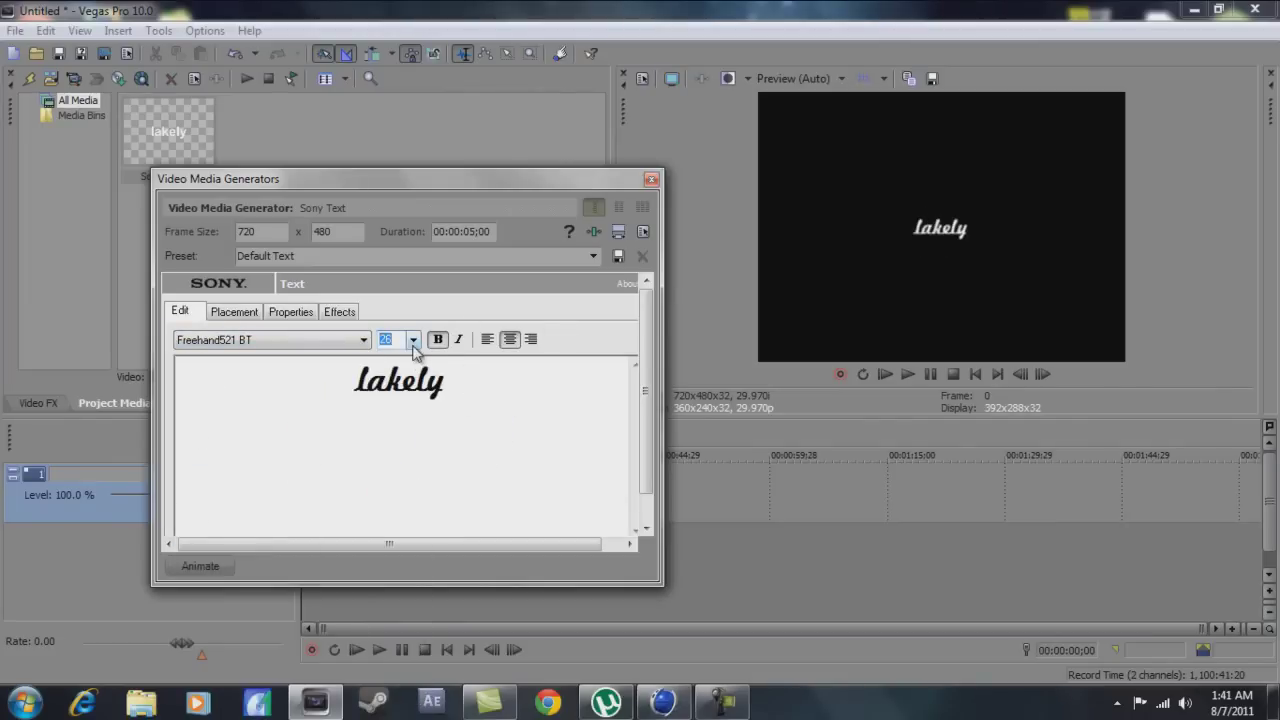
{"action": "left_click", "coordinate": [316, 314]}
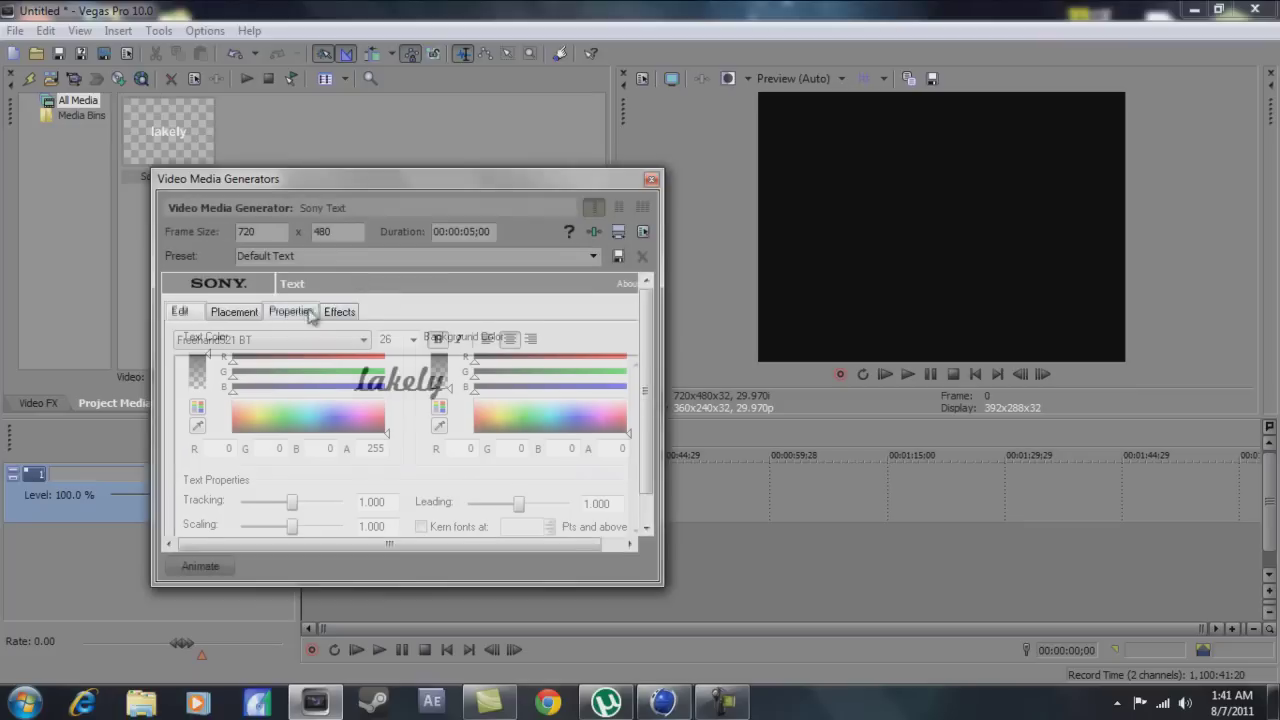
{"action": "left_click", "coordinate": [316, 314]}
Close the text generator and browse the transition types.
{"action": "left_click", "coordinate": [48, 287]}
{"action": "key", "text": "Down"}
{"action": "key", "text": "Down"}
{"action": "key", "text": "Down"}
{"action": "key", "text": "Down"}
{"action": "key", "text": "Down"}
{"action": "key", "text": "Down"}
{"action": "key", "text": "Down"}
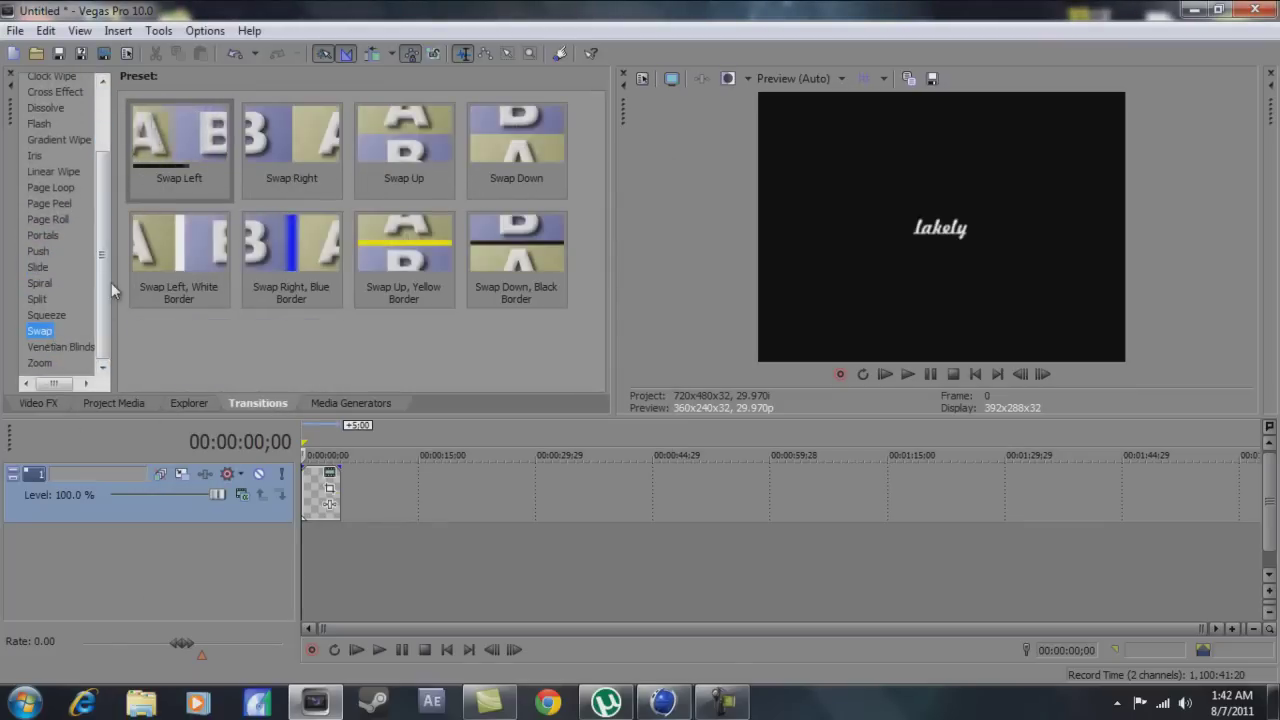
Browse the Clock Wipe, Cross Effect and Dissolve transitions and pick Cross Blur A/B.
{"action": "key", "text": "Home"}
{"action": "key", "text": "Down"}
{"action": "key", "text": "Down"}
{"action": "key", "text": "Down"}
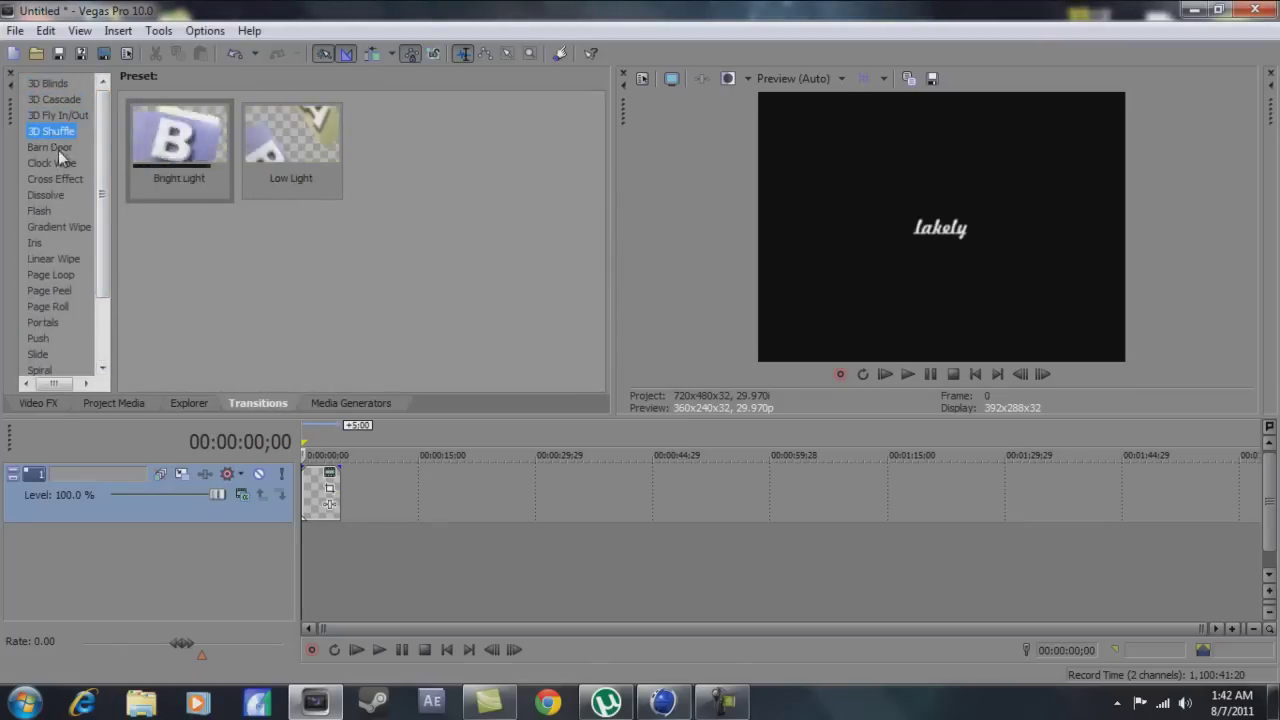
{"action": "left_click", "coordinate": [52, 163]}
{"action": "left_click", "coordinate": [50, 179]}
{"action": "left_click", "coordinate": [45, 196]}
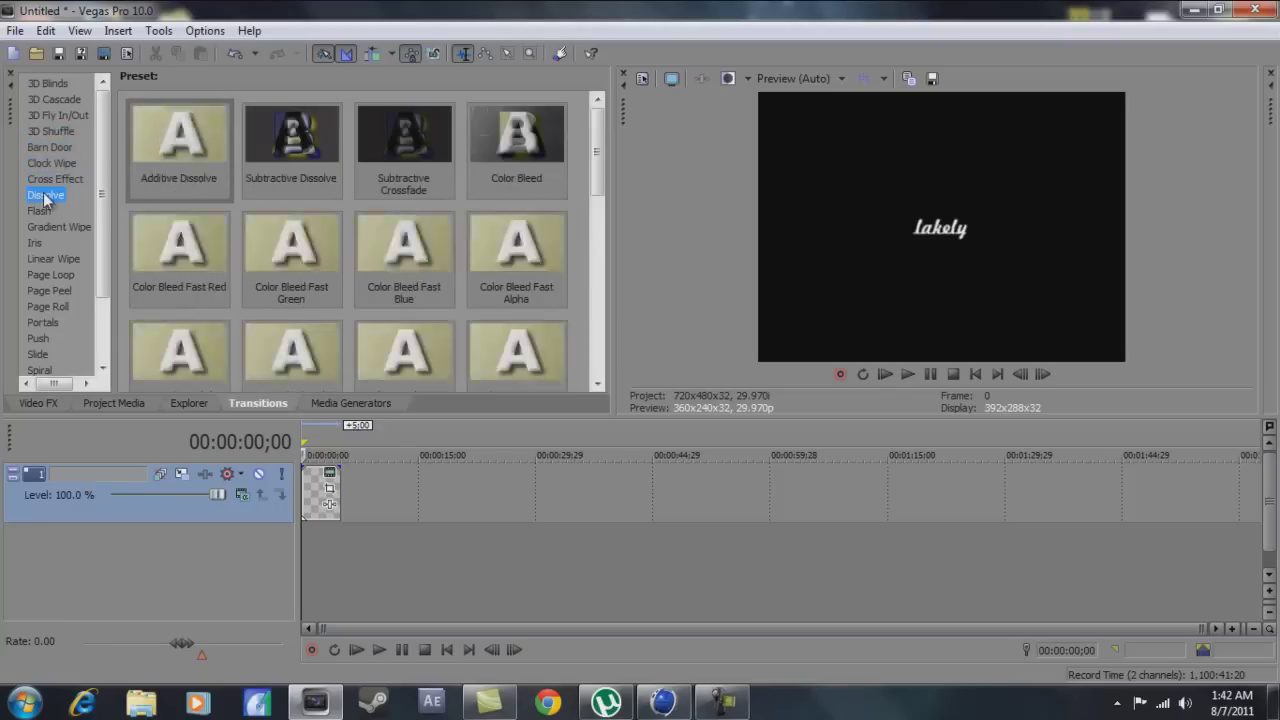
{"action": "left_click", "coordinate": [56, 179]}
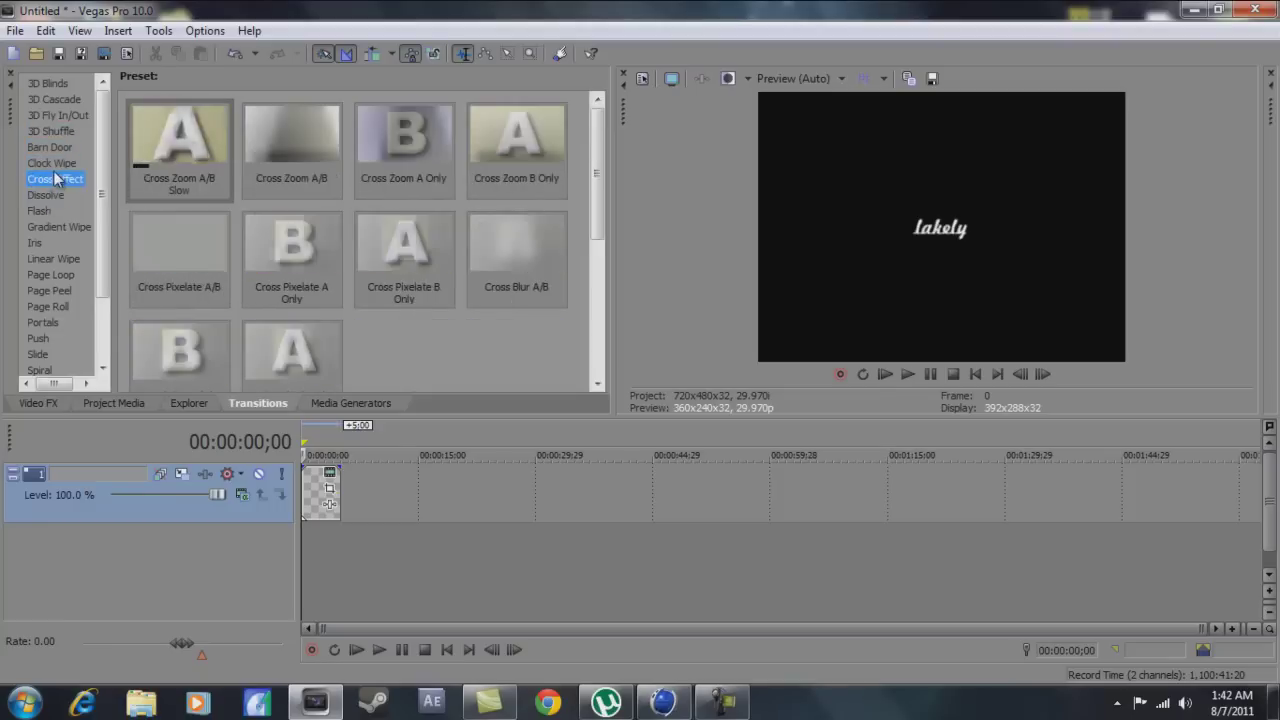
{"action": "left_click", "coordinate": [476, 243]}
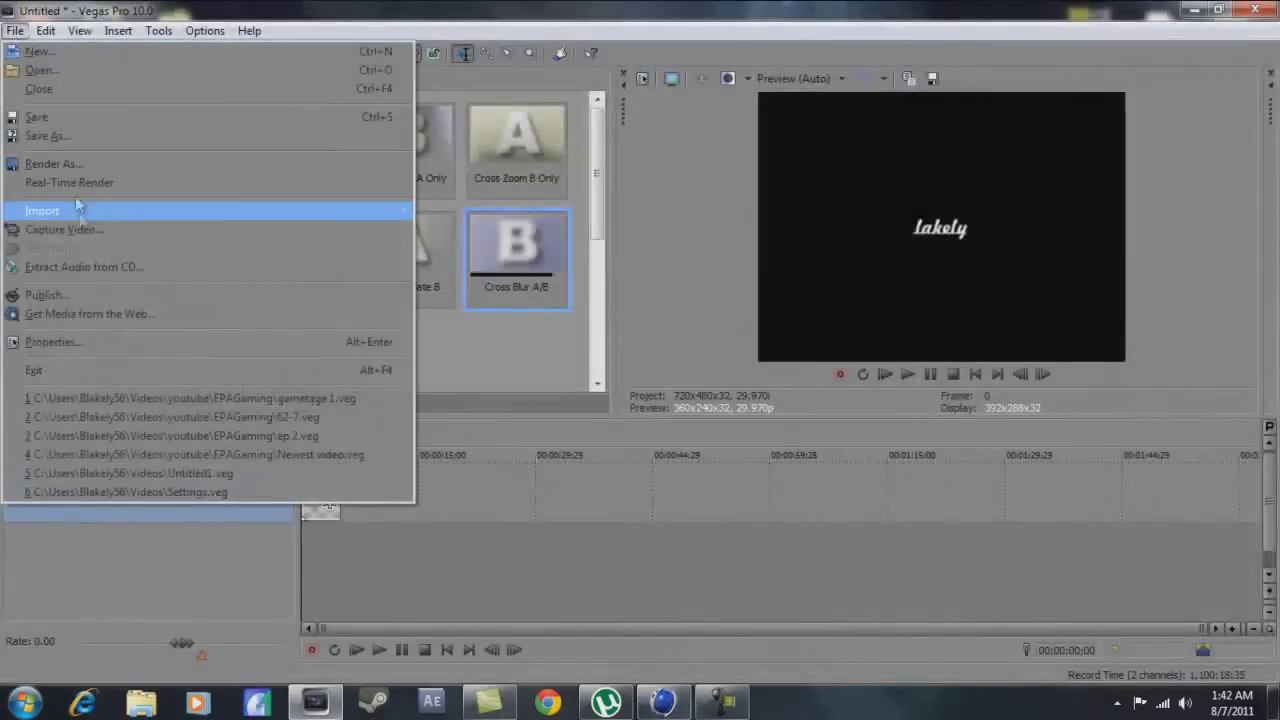
Import the rendered logo animation and place it at the start of the timeline.
{"action": "left_click", "coordinate": [80, 206]}
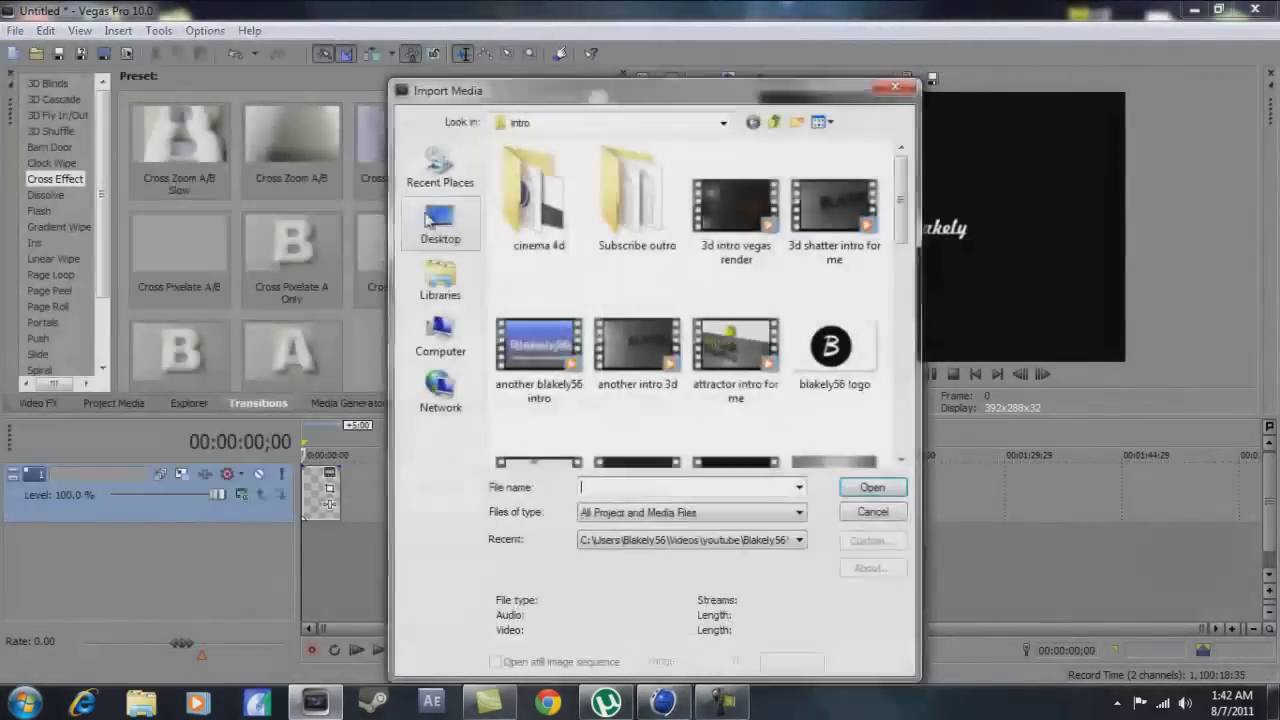
{"action": "left_click_drag", "start_coordinate": [900, 170], "coordinate": [905, 370]}
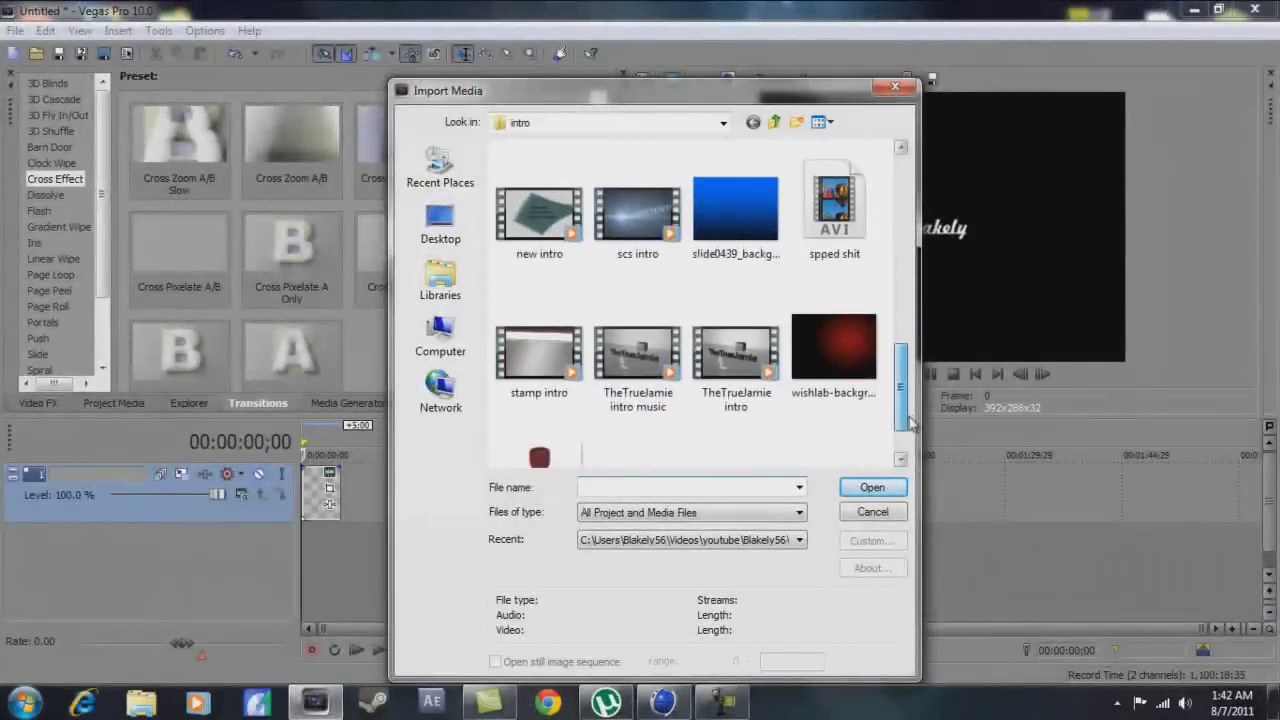
{"action": "double_click", "coordinate": [846, 225]}
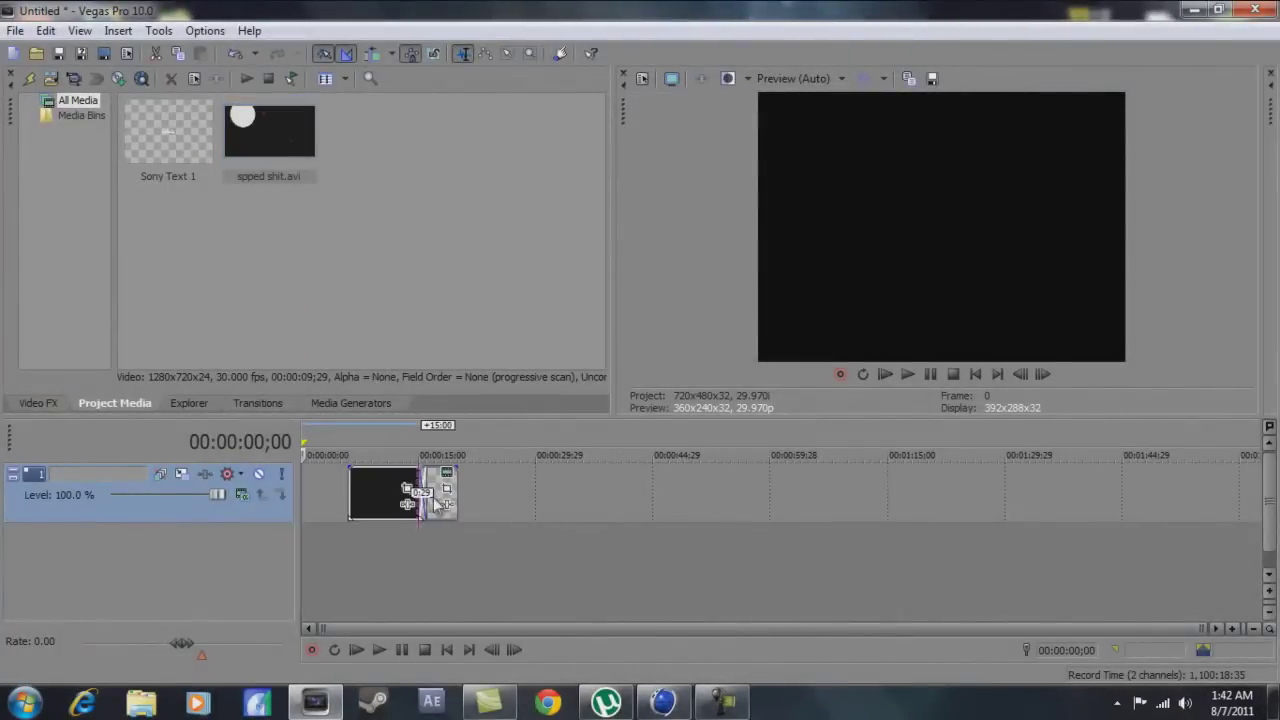
{"action": "left_click_drag", "start_coordinate": [303, 478], "coordinate": [357, 500]}
Reposition the name text within the frame using Event Pan/Crop.
{"action": "left_click", "coordinate": [686, 557]}
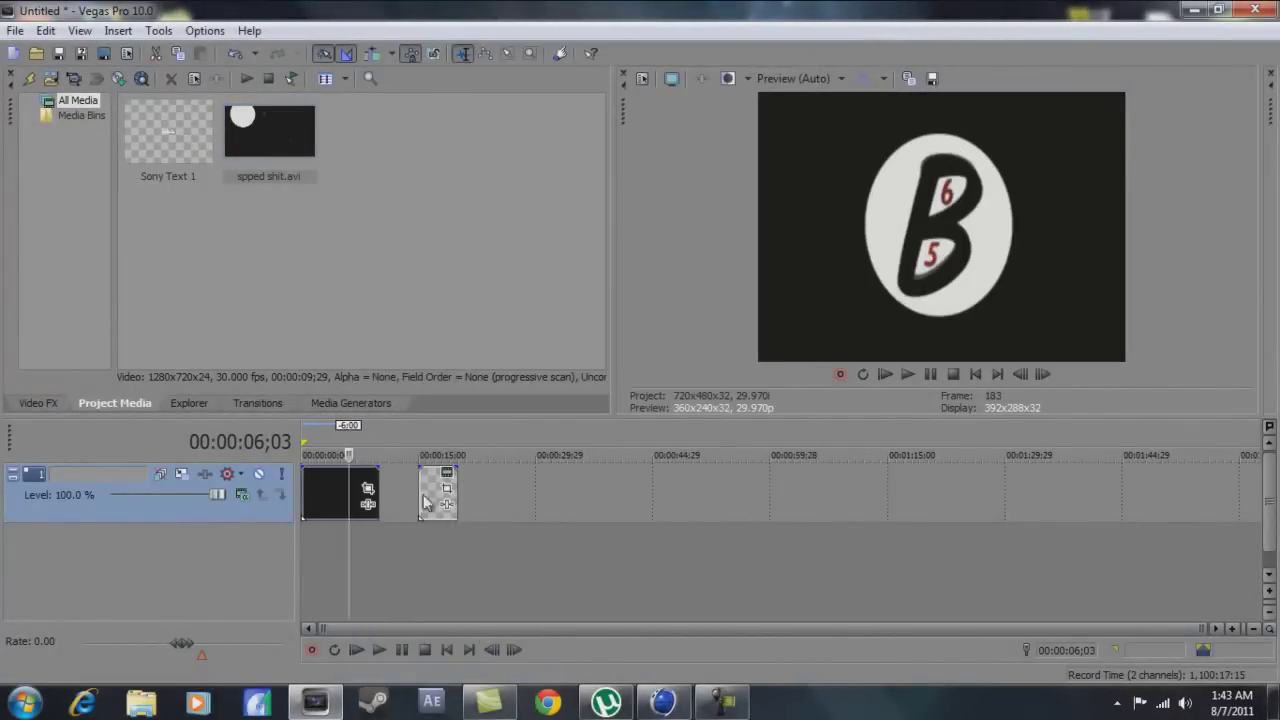
{"action": "left_click", "coordinate": [371, 434]}
{"action": "scroll", "coordinate": [384, 491], "scroll_direction": "up", "scroll_amount": 3}
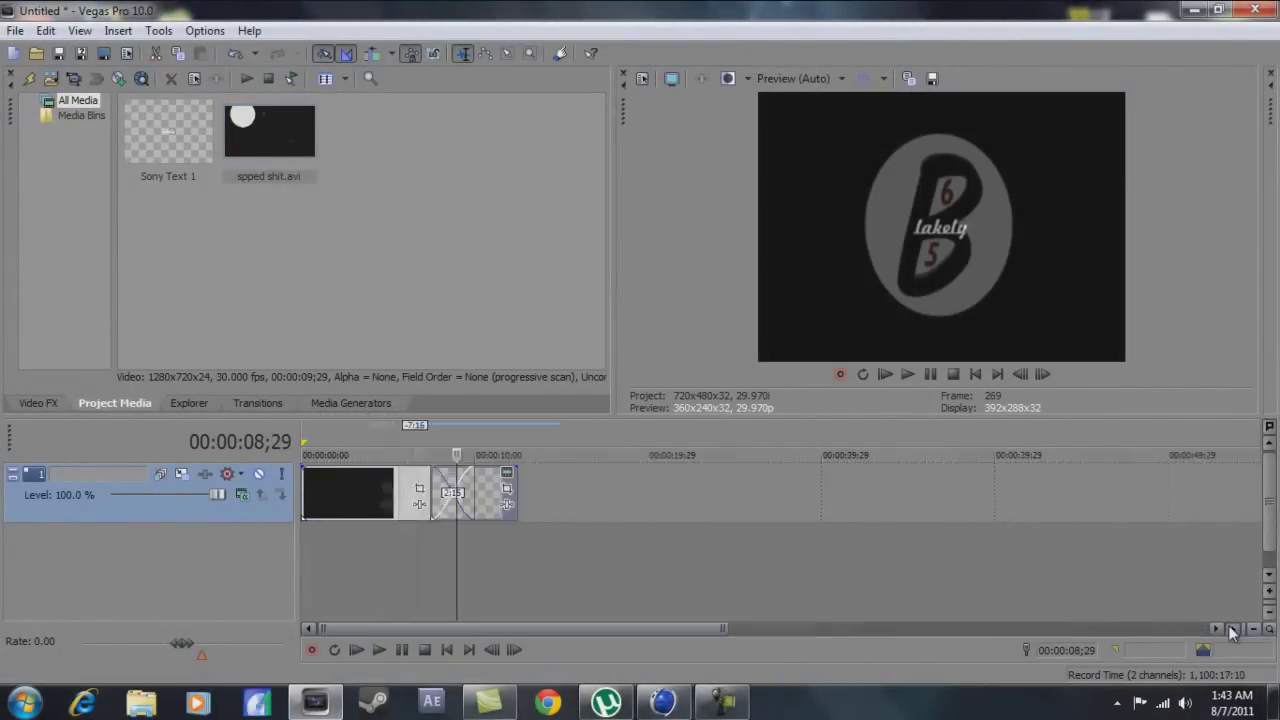
{"action": "left_click", "coordinate": [498, 488]}
{"action": "left_click_drag", "start_coordinate": [495, 425], "coordinate": [506, 387]}
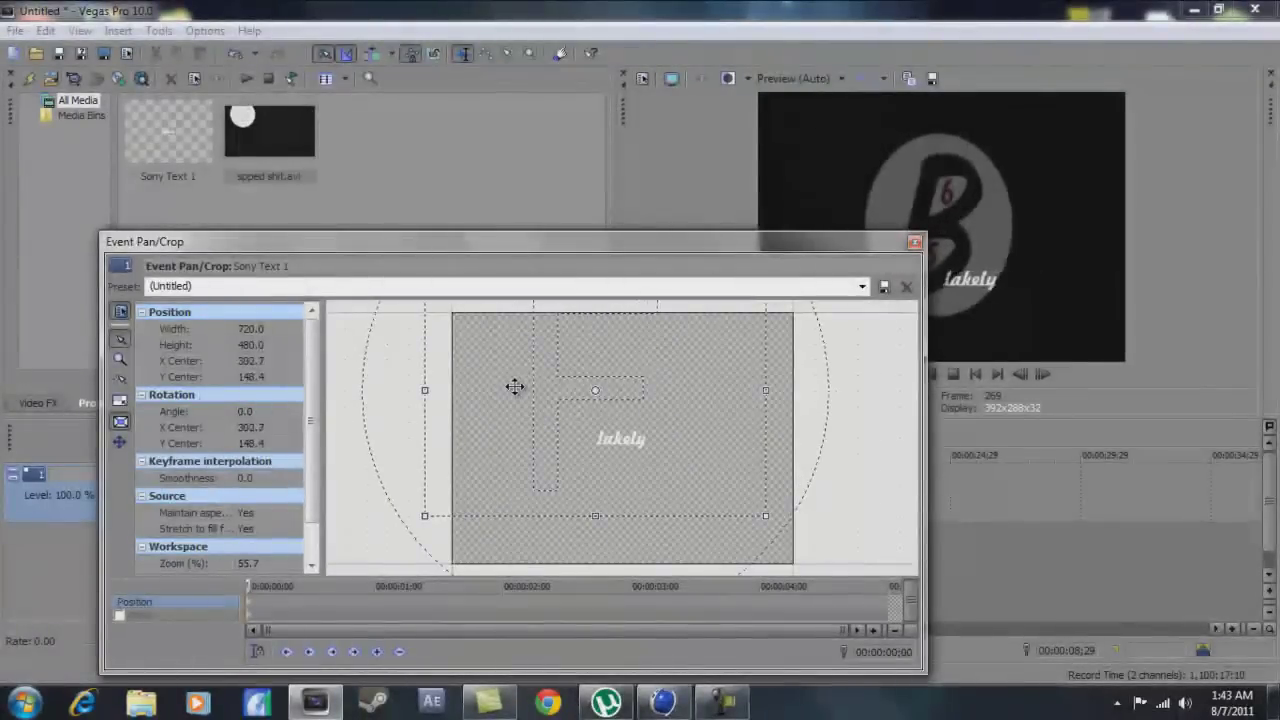
{"action": "left_click", "coordinate": [914, 242]}
Set the name text's font size to 18 and recheck its Pan/Crop position.
{"action": "left_click", "coordinate": [614, 472]}
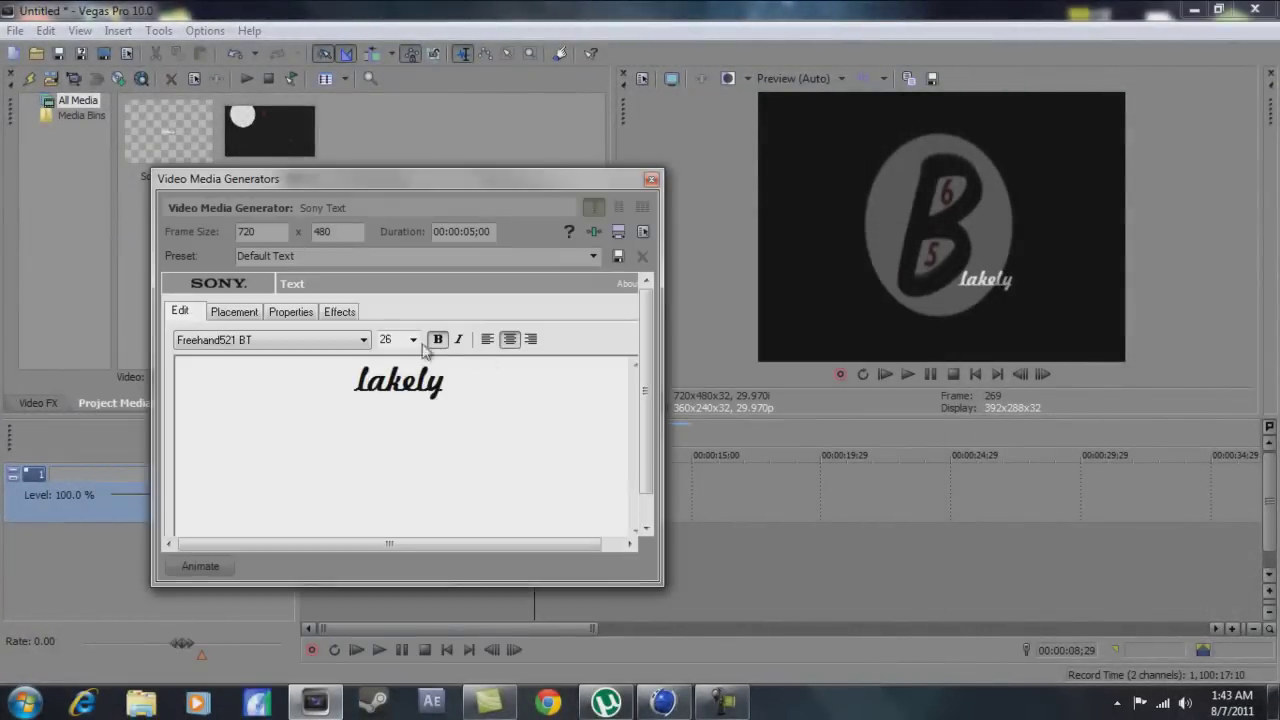
{"action": "left_click", "coordinate": [413, 339]}
{"action": "left_click", "coordinate": [403, 469]}
{"action": "left_click", "coordinate": [413, 339]}
{"action": "left_click", "coordinate": [408, 441]}
{"action": "left_click", "coordinate": [651, 179]}
{"action": "left_click", "coordinate": [596, 472]}
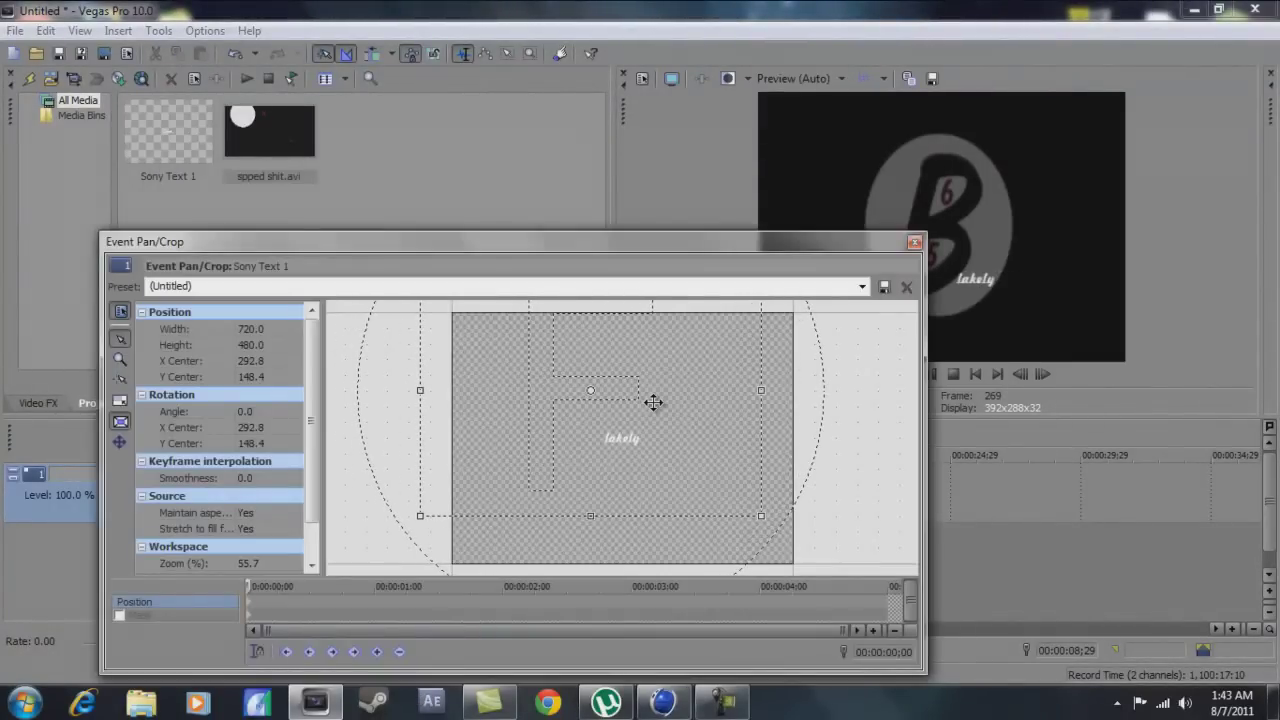
{"action": "left_click", "coordinate": [914, 242]}
{"action": "left_click", "coordinate": [118, 30]}
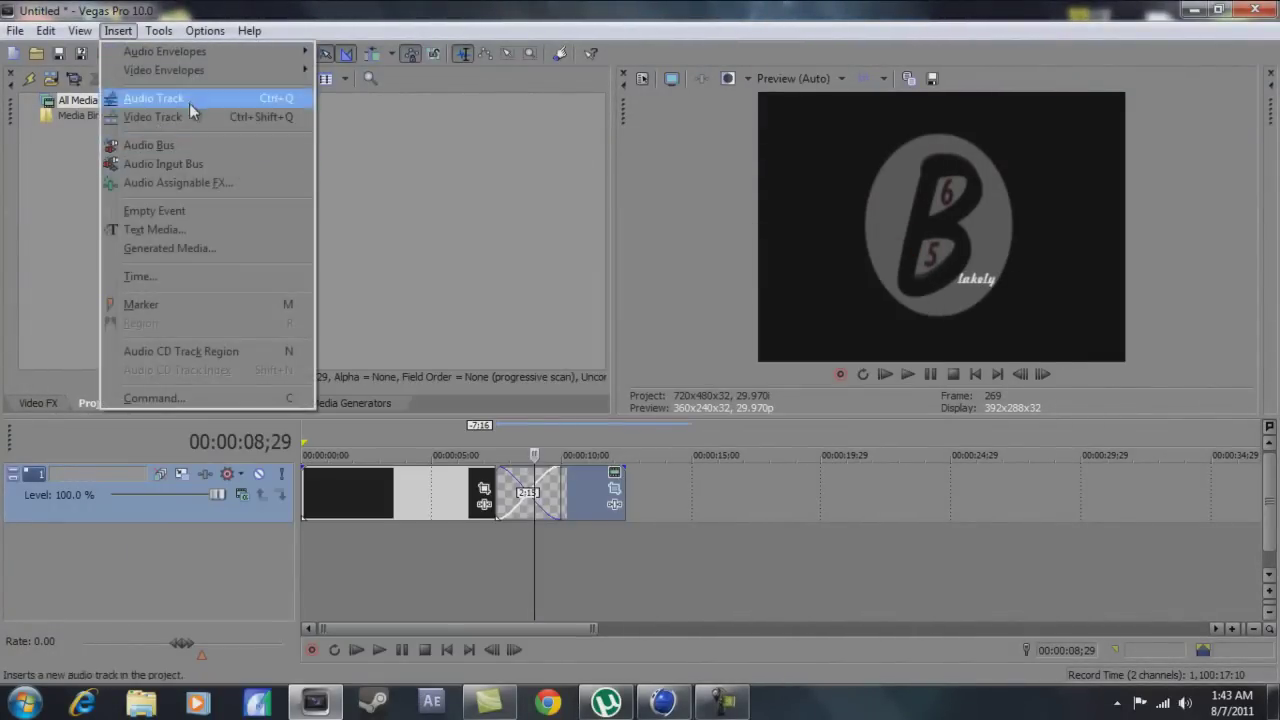
Add a second video track, move the text event above the logo, and give it a fade-in.
{"action": "left_click", "coordinate": [170, 92]}
{"action": "left_click_drag", "start_coordinate": [596, 548], "coordinate": [596, 492]}
{"action": "mouse_move", "coordinate": [448, 447]}
{"action": "left_mouse_down"}
{"action": "mouse_move", "coordinate": [425, 447]}
{"action": "mouse_move", "coordinate": [435, 450]}
{"action": "left_mouse_up"}
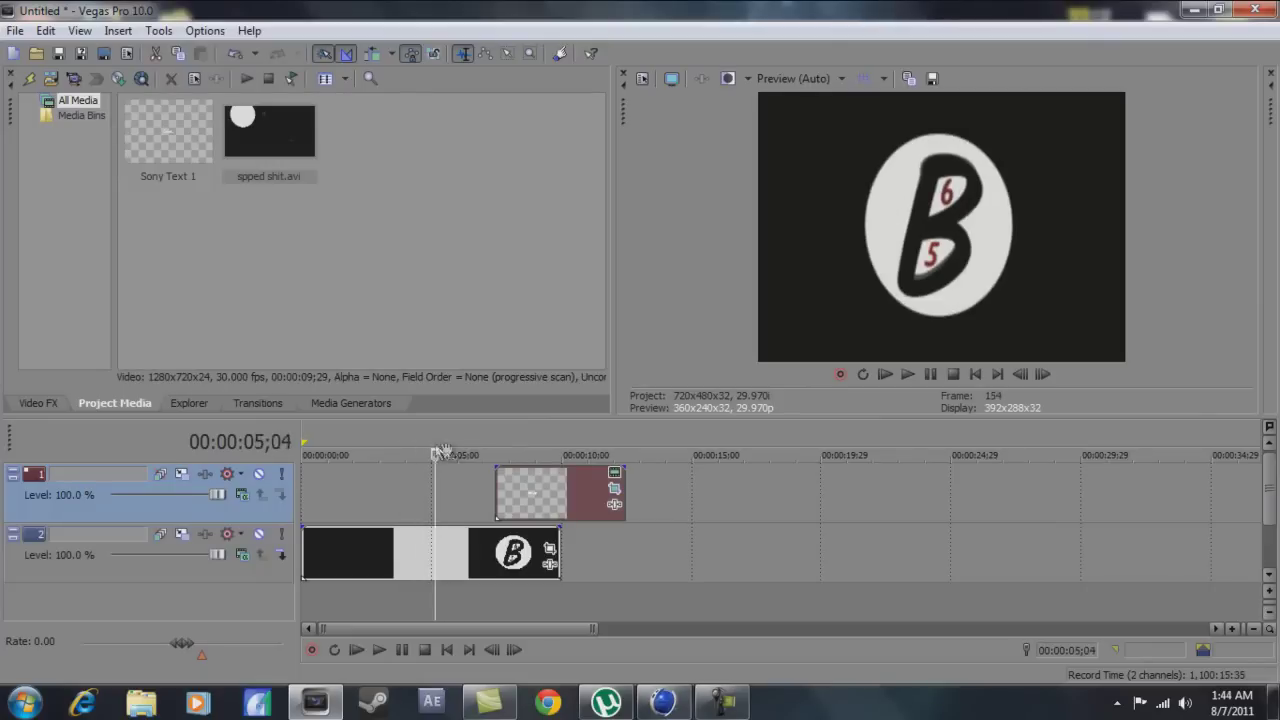
{"action": "left_click_drag", "start_coordinate": [516, 481], "coordinate": [458, 484]}
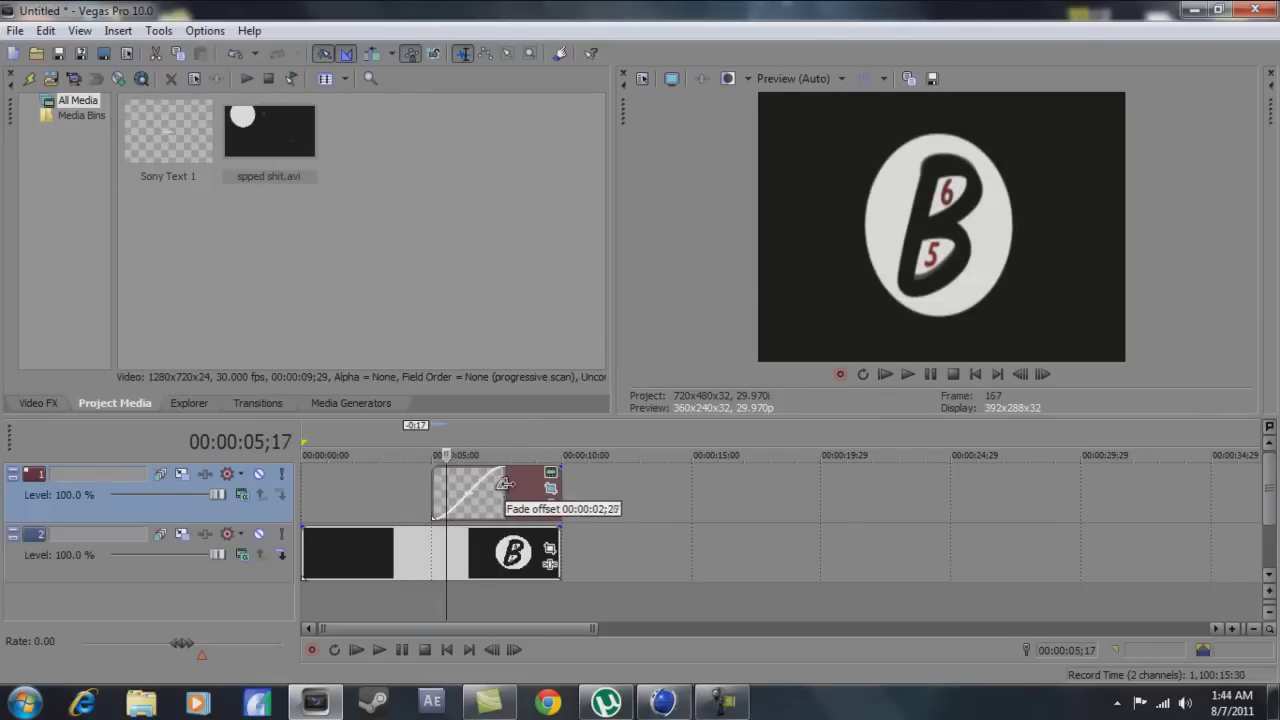
Apply the Cross Blur transition to the text's fade-in.
{"action": "left_click", "coordinate": [38, 403]}
{"action": "left_click", "coordinate": [258, 403]}
{"action": "left_click", "coordinate": [55, 179]}
{"action": "left_click_drag", "start_coordinate": [516, 255], "coordinate": [445, 493]}
{"action": "left_click", "coordinate": [532, 24]}
Preview the text overlay and add a fade-out at the end of the text event.
{"action": "left_click", "coordinate": [303, 446]}
{"action": "left_click", "coordinate": [379, 649]}
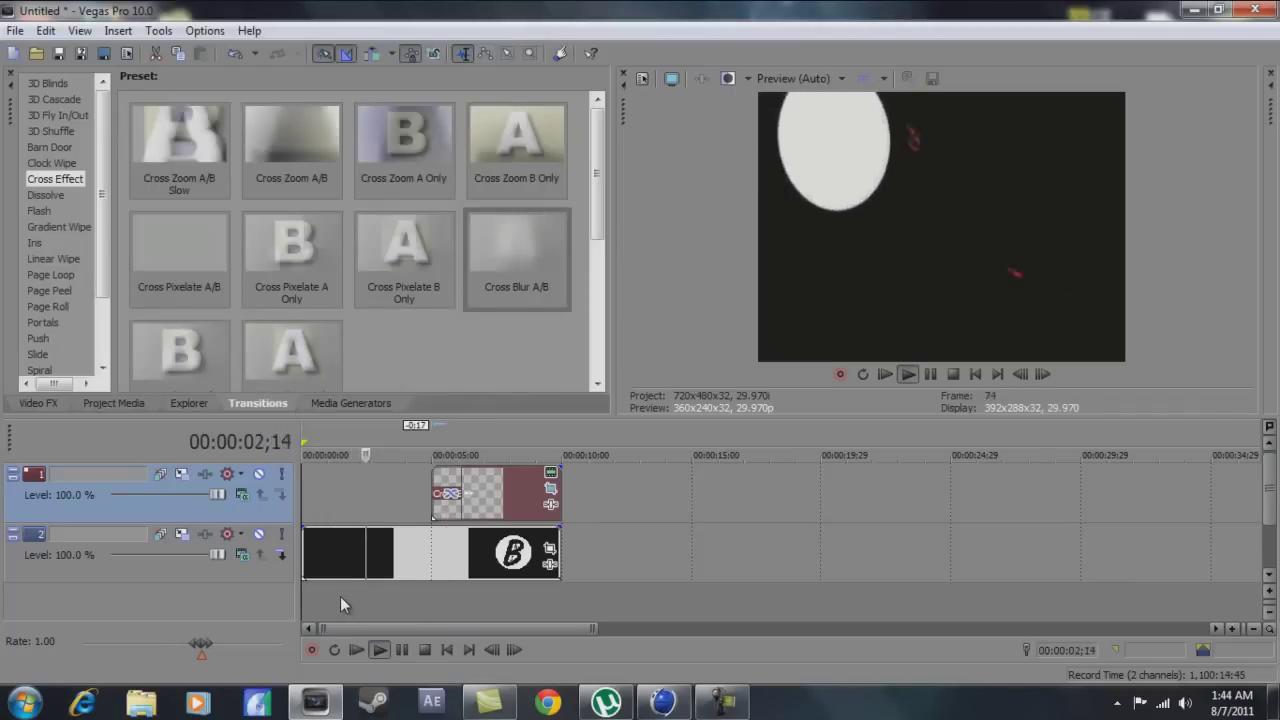
{"action": "left_click", "coordinate": [550, 472]}
{"action": "left_click", "coordinate": [651, 180]}
{"action": "left_click", "coordinate": [379, 649]}
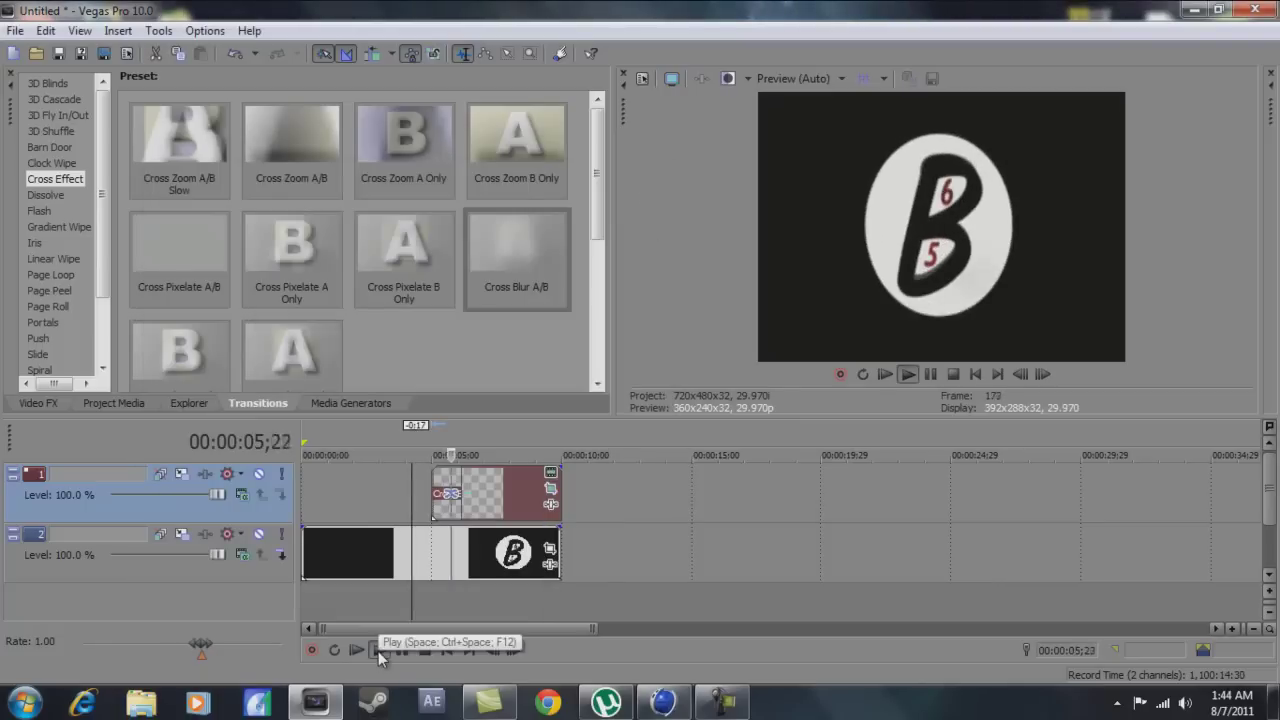
{"action": "left_click", "coordinate": [404, 649]}
{"action": "left_click", "coordinate": [539, 440]}
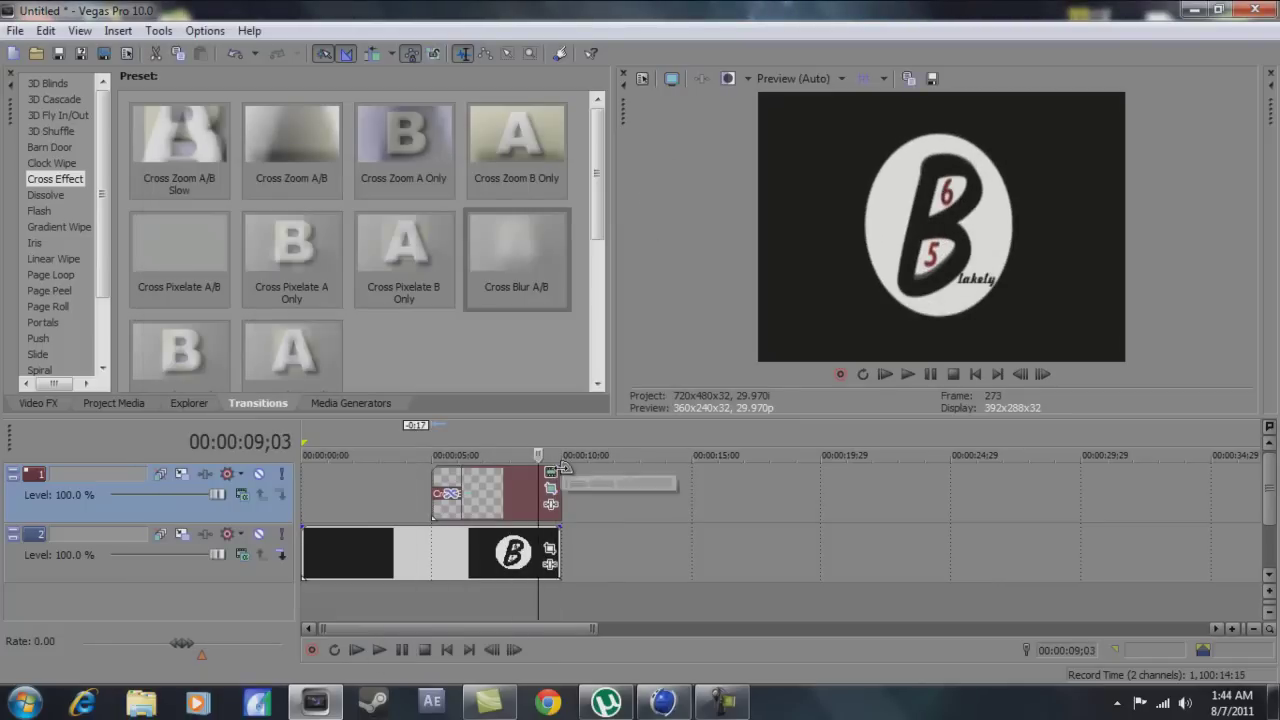
{"action": "left_click_drag", "start_coordinate": [558, 467], "coordinate": [546, 530]}
{"action": "left_click", "coordinate": [446, 649]}
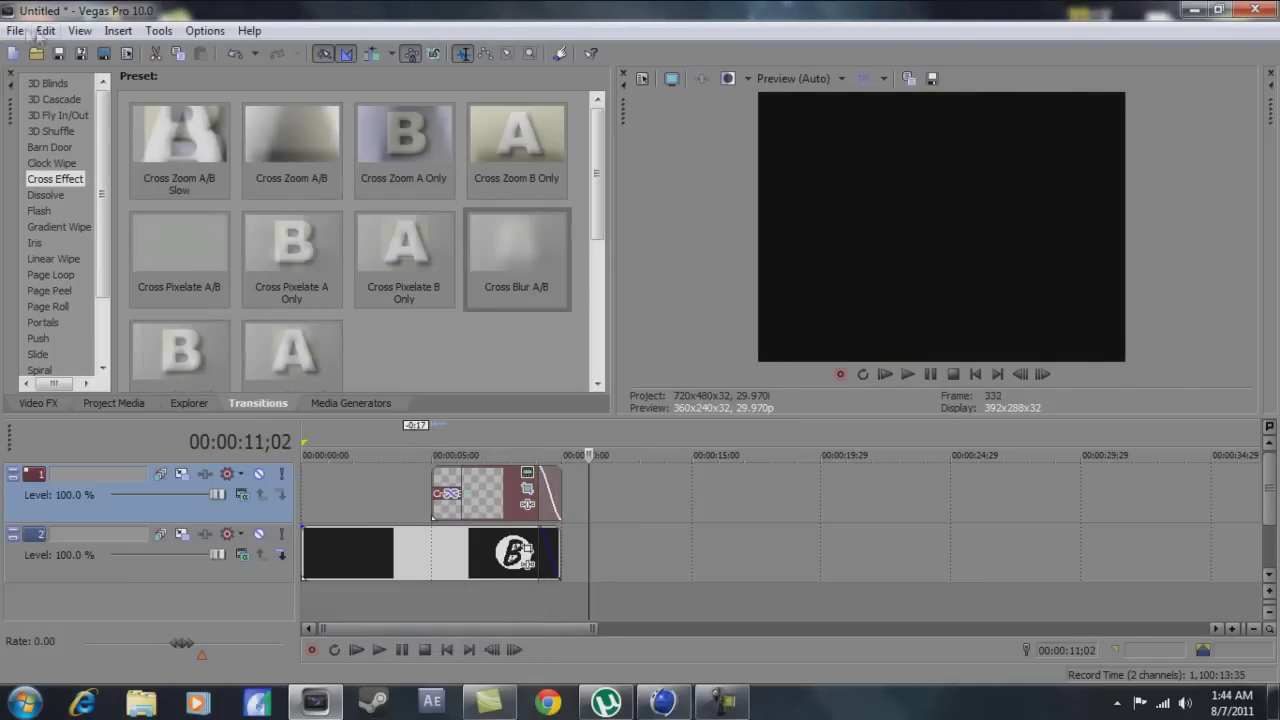
Add an empty audio track and start importing media from the Libraries location.
{"action": "left_click", "coordinate": [118, 30]}
{"action": "left_click", "coordinate": [15, 30]}
{"action": "left_click", "coordinate": [440, 211]}
{"action": "left_click", "coordinate": [430, 290]}
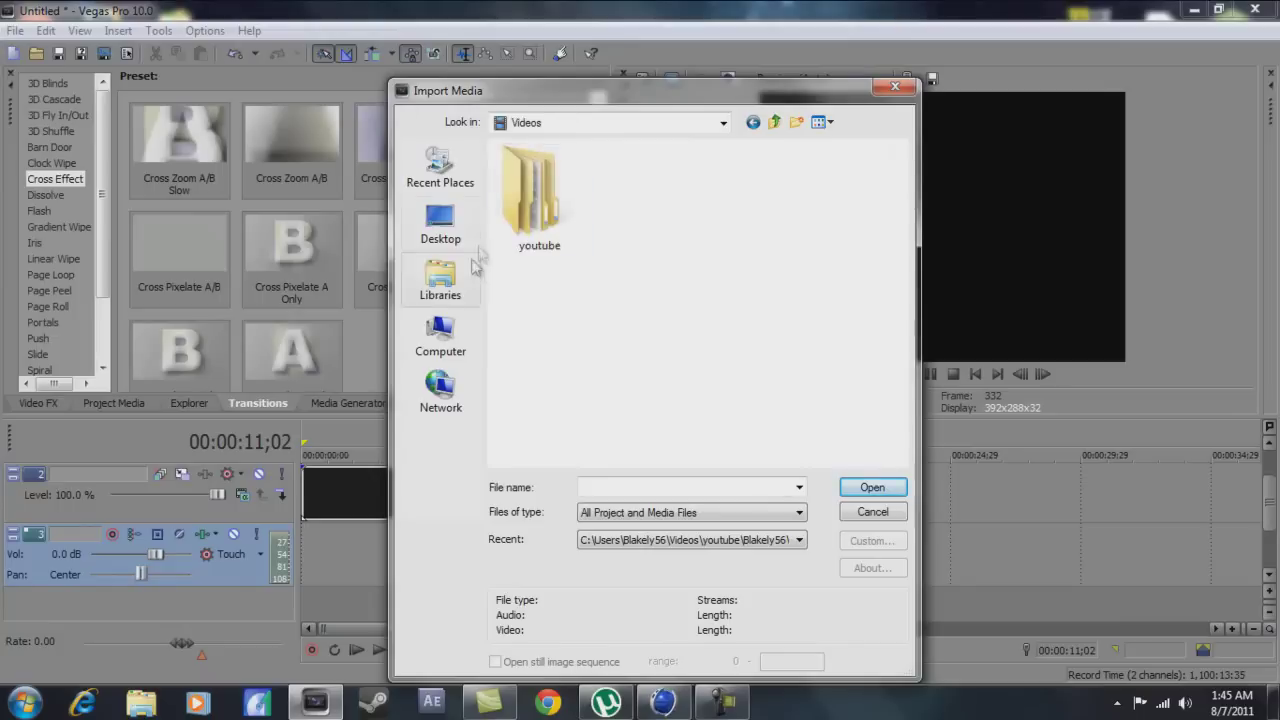
Browse Libraries > Music > Nero and import the song 'Exclusive Mix - Nero'.
{"action": "double_click", "coordinate": [571, 200]}
{"action": "scroll", "coordinate": [635, 233], "scroll_direction": "up", "scroll_amount": 5}
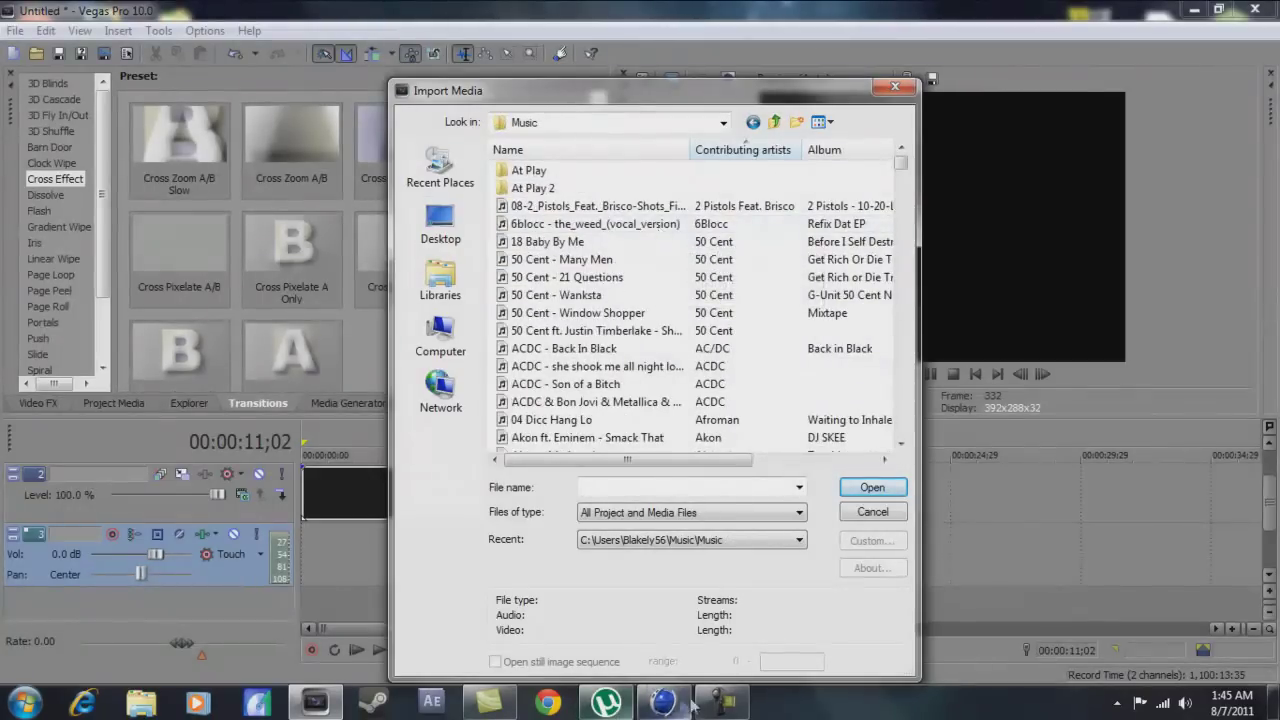
{"action": "scroll", "coordinate": [671, 357], "scroll_direction": "up", "scroll_amount": 7}
{"action": "scroll", "coordinate": [671, 357], "scroll_direction": "down", "scroll_amount": 3}
{"action": "scroll", "coordinate": [620, 315], "scroll_direction": "down", "scroll_amount": 5}
{"action": "scroll", "coordinate": [620, 315], "scroll_direction": "up", "scroll_amount": 3}
{"action": "scroll", "coordinate": [615, 312], "scroll_direction": "down", "scroll_amount": 4}
{"action": "scroll", "coordinate": [610, 312], "scroll_direction": "up", "scroll_amount": 1}
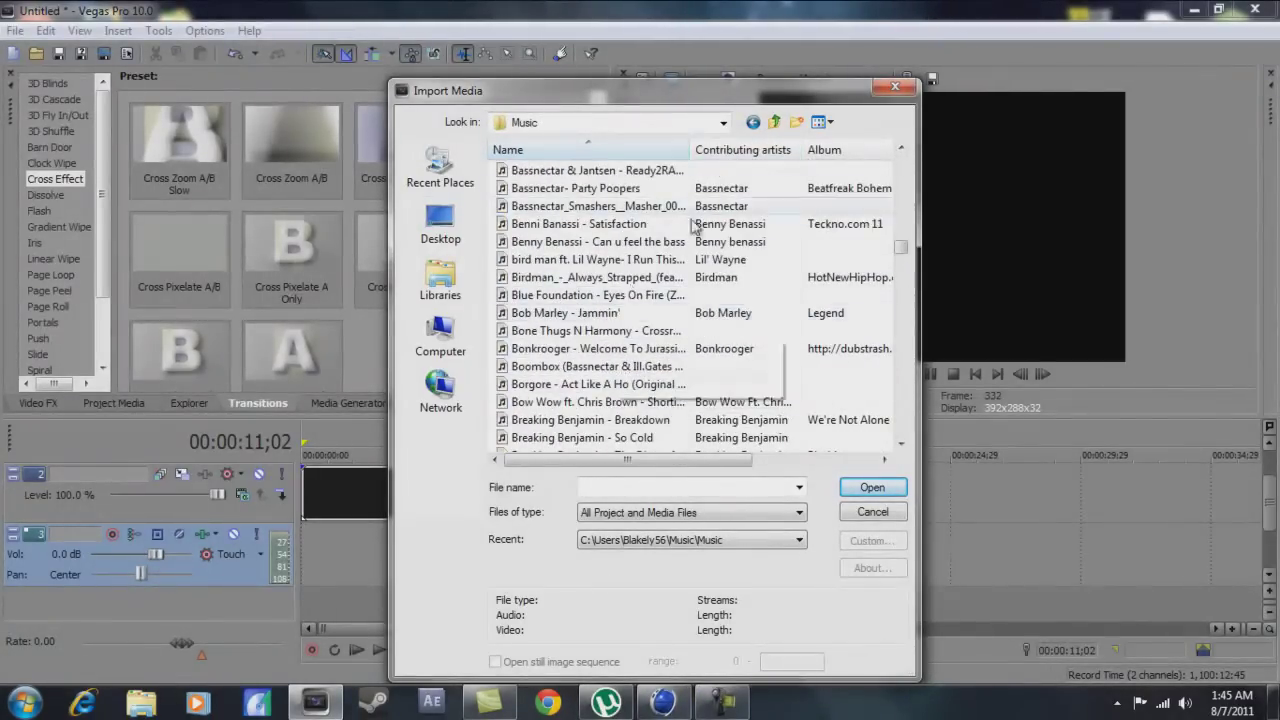
{"action": "left_click", "coordinate": [902, 149]}
{"action": "left_click", "coordinate": [902, 149]}
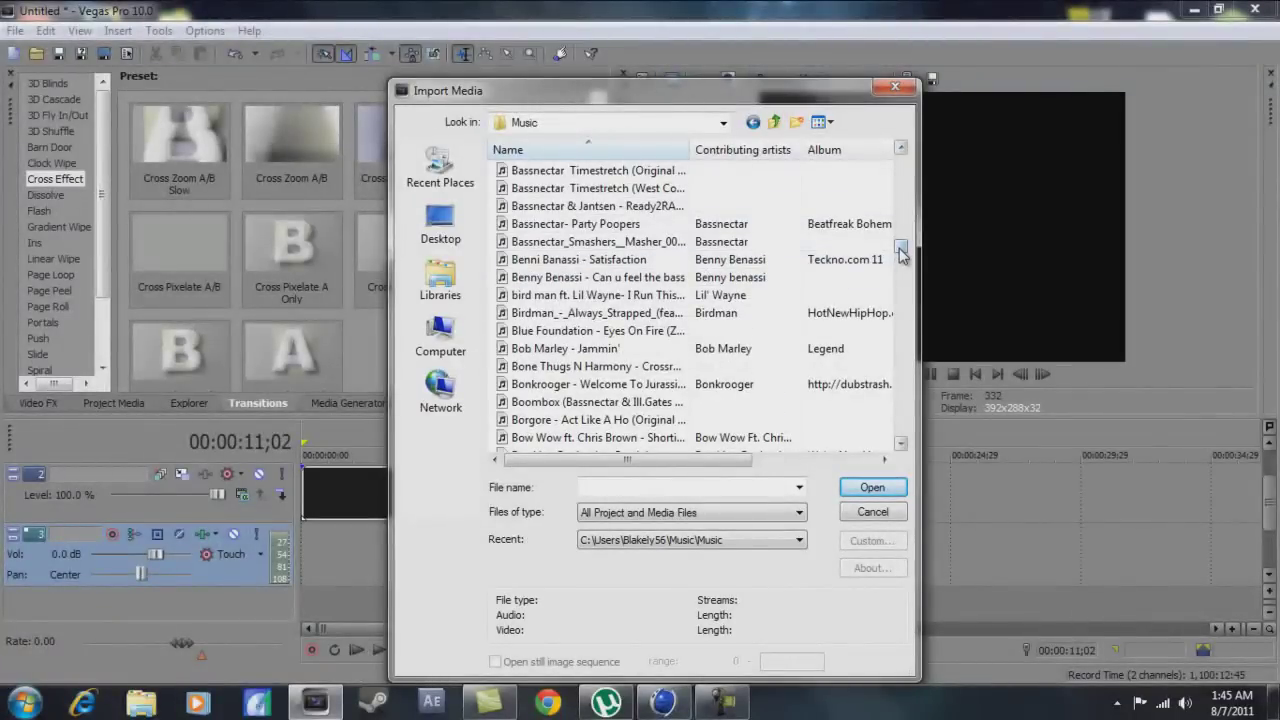
{"action": "left_click_drag", "start_coordinate": [903, 250], "coordinate": [903, 163]}
{"action": "scroll", "coordinate": [558, 342], "scroll_direction": "down", "scroll_amount": 1}
{"action": "double_click", "coordinate": [560, 348]}
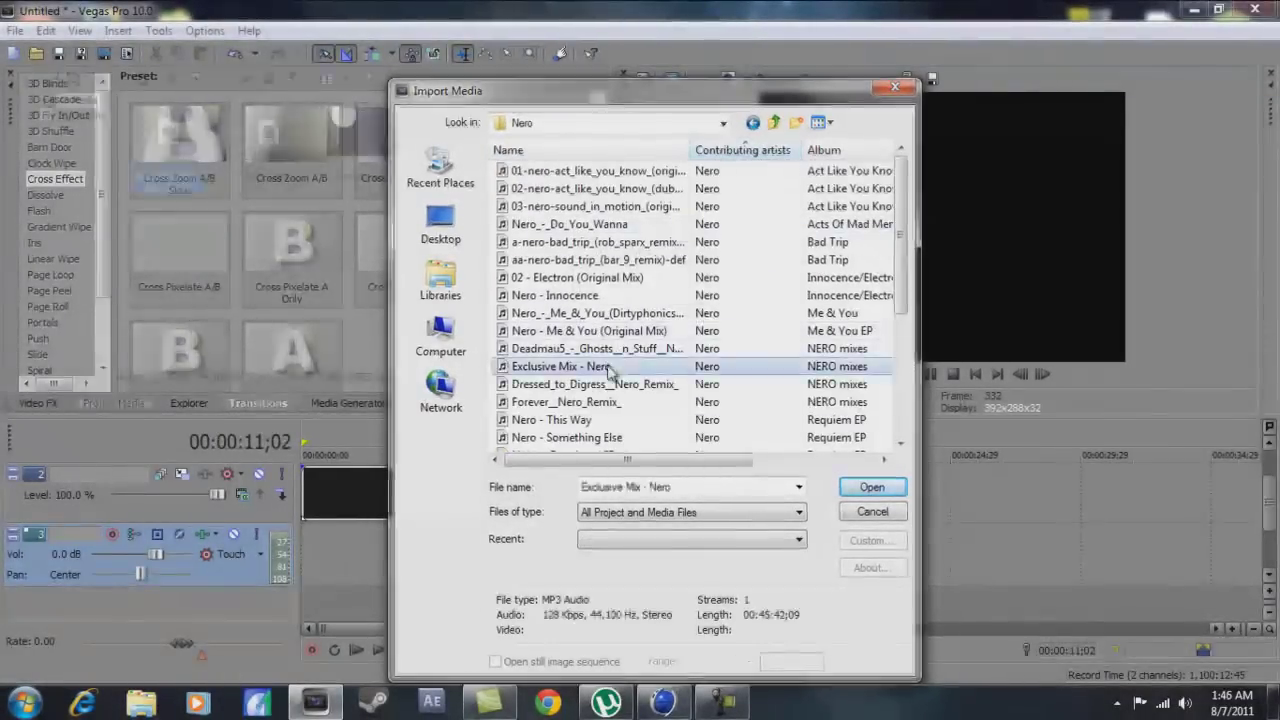
{"action": "double_click", "coordinate": [609, 370]}
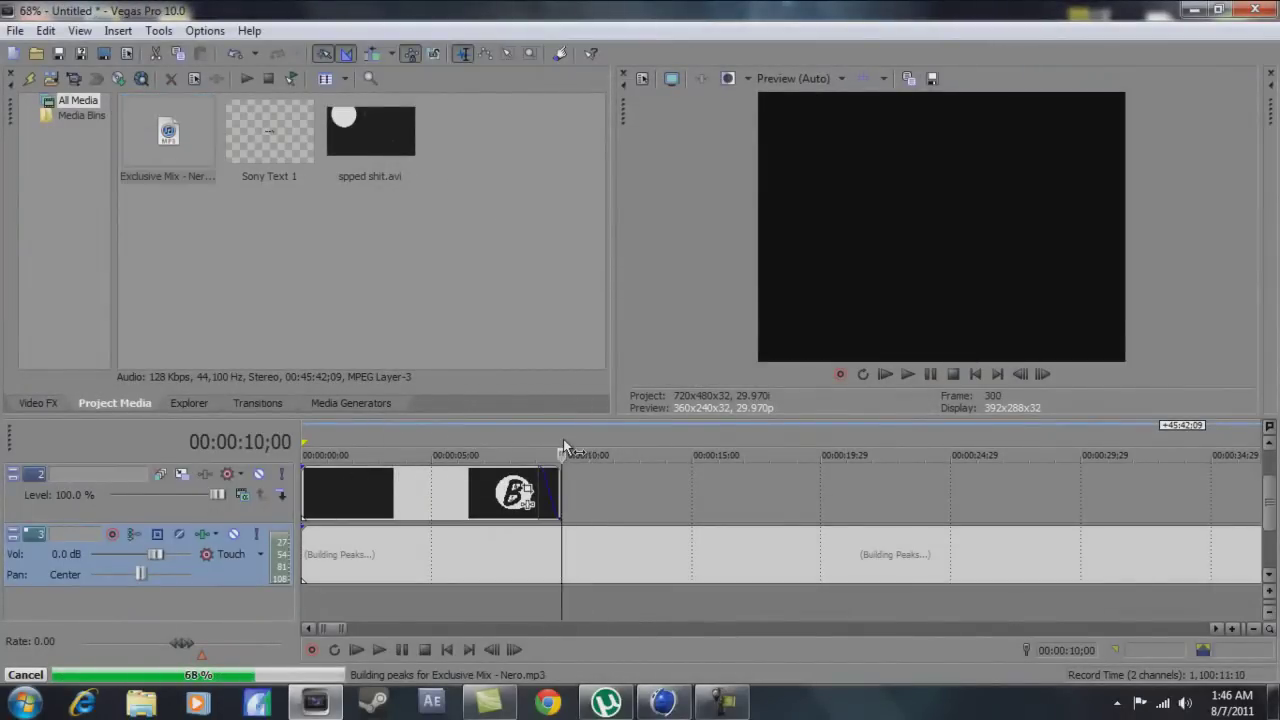
Select the music track and play the project to hear the song with the logo.
{"action": "left_click", "coordinate": [560, 541]}
{"action": "left_click", "coordinate": [356, 649]}
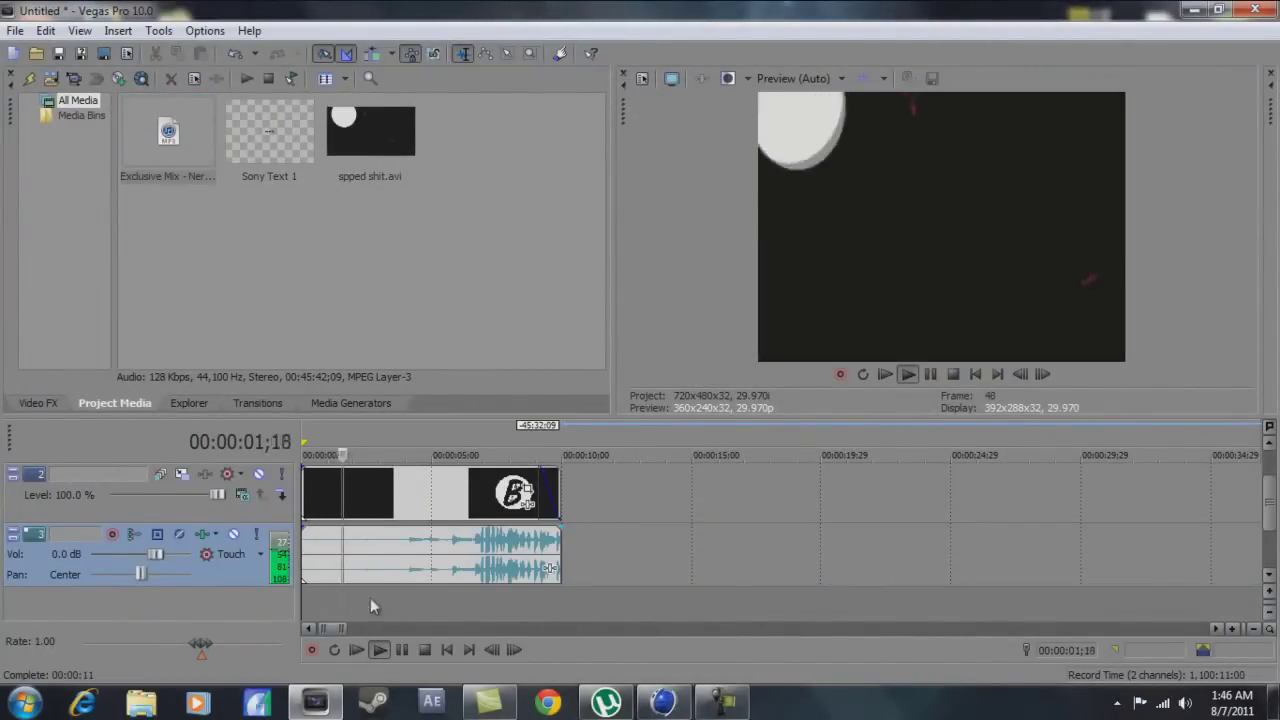
{"action": "left_click", "coordinate": [401, 649]}
{"action": "left_click", "coordinate": [380, 650]}
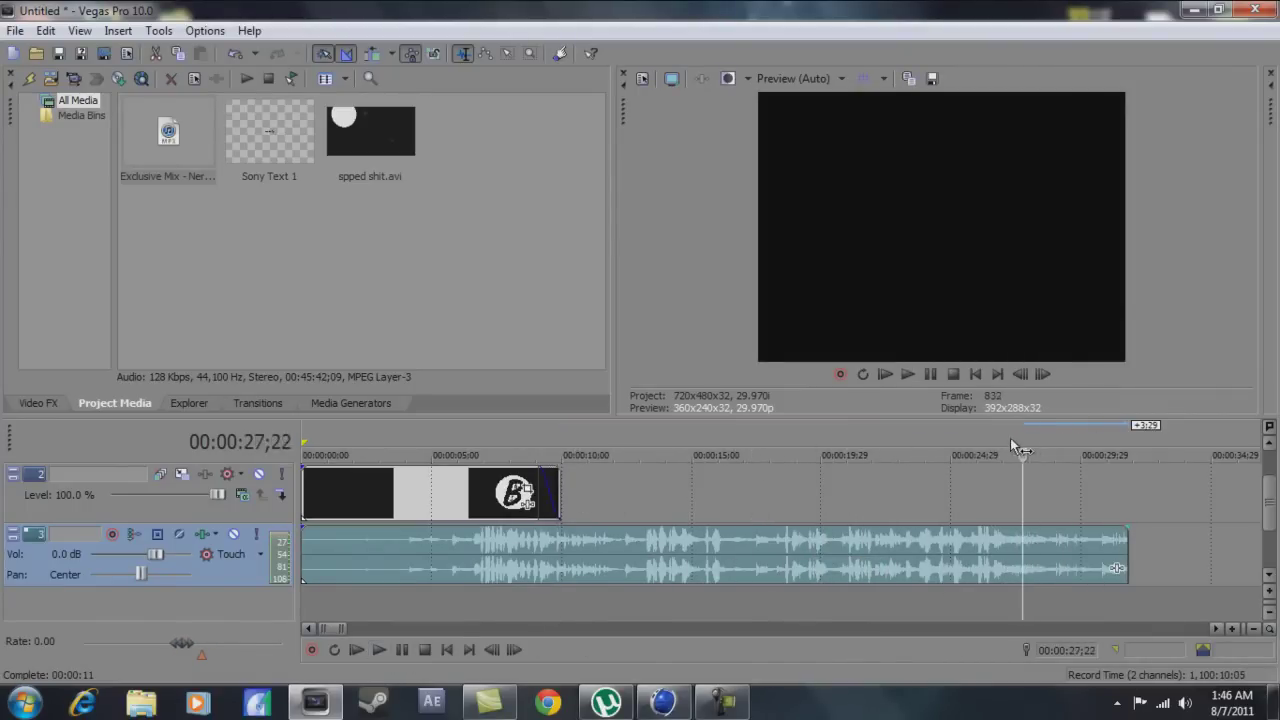
{"action": "left_click", "coordinate": [400, 650]}
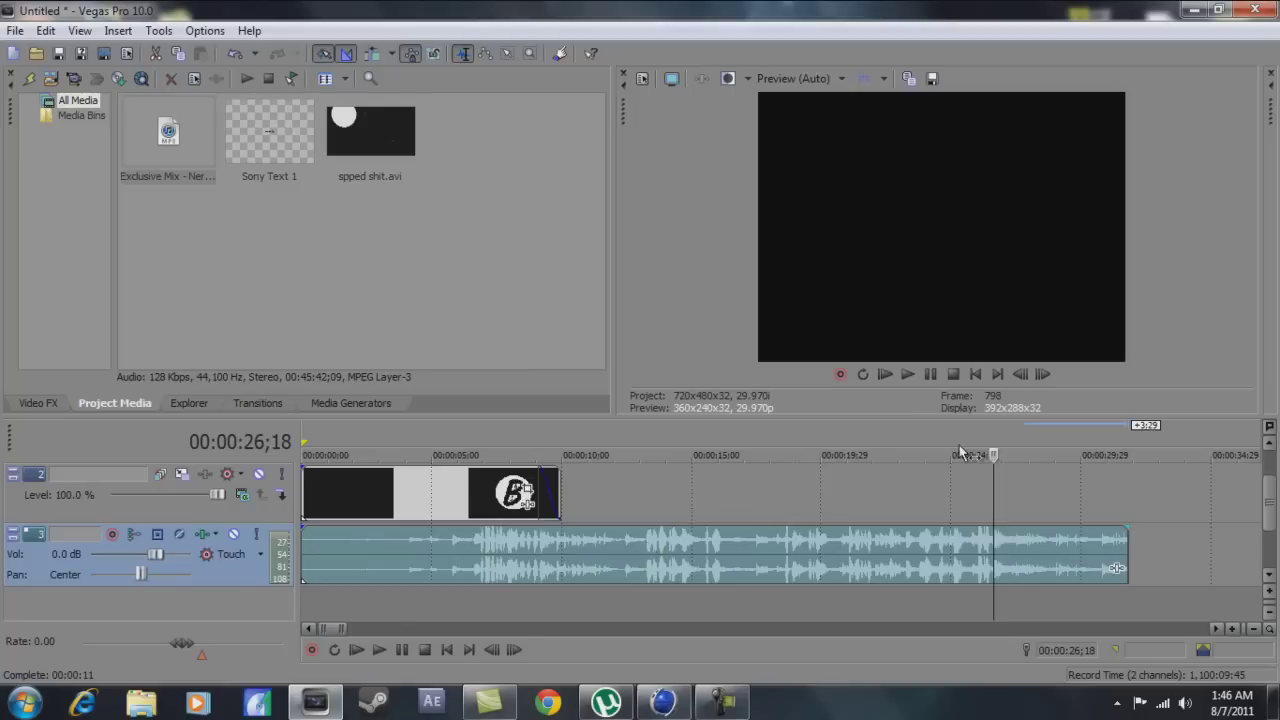
Trim the music event to end with the logo video and fade it out.
{"action": "left_click_drag", "start_coordinate": [310, 562], "coordinate": [920, 560]}
{"action": "left_click_drag", "start_coordinate": [1000, 560], "coordinate": [380, 560]}
{"action": "left_click_drag", "start_coordinate": [457, 560], "coordinate": [557, 560]}
{"action": "key", "text": "Home"}
{"action": "left_click", "coordinate": [379, 650]}
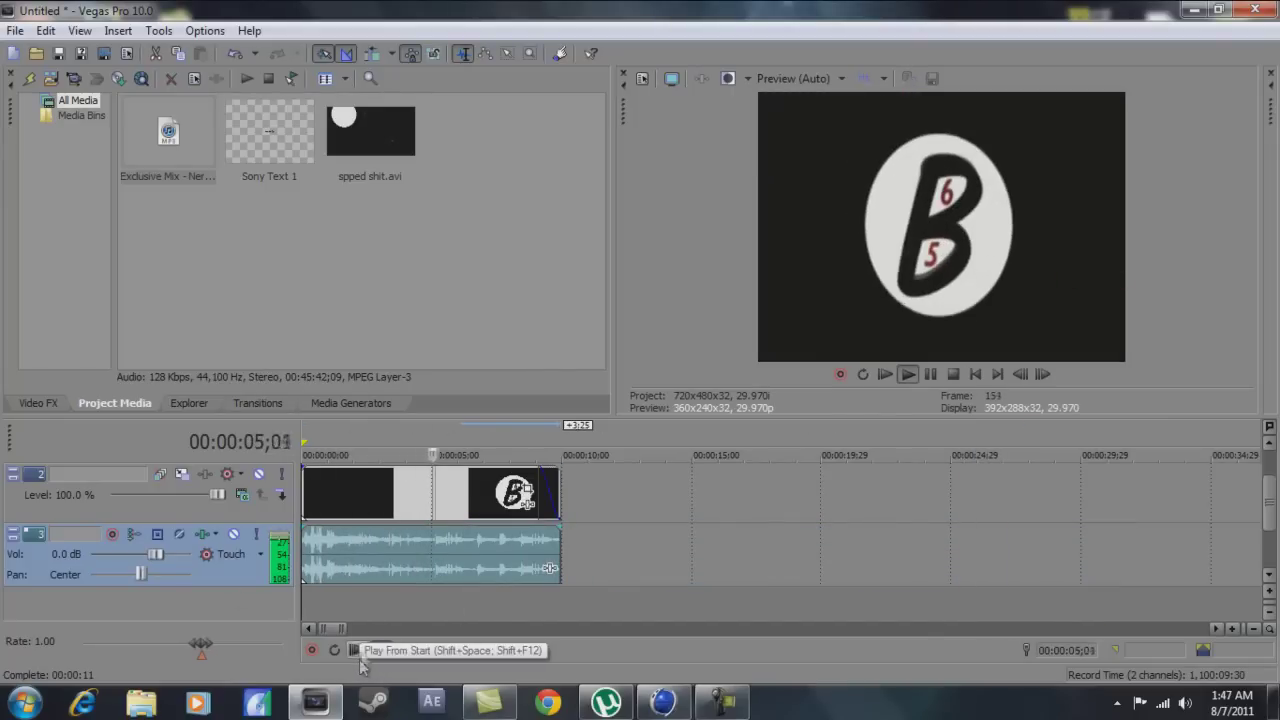
{"action": "left_click_drag", "start_coordinate": [558, 528], "coordinate": [534, 528]}
Render the project as 'my new and best intro' into the intro folder.
{"action": "left_click", "coordinate": [15, 30]}
{"action": "left_click", "coordinate": [52, 163]}
{"action": "double_click", "coordinate": [525, 200]}
{"action": "type", "text": "my new and best intro"}
{"action": "key", "text": "Return"}
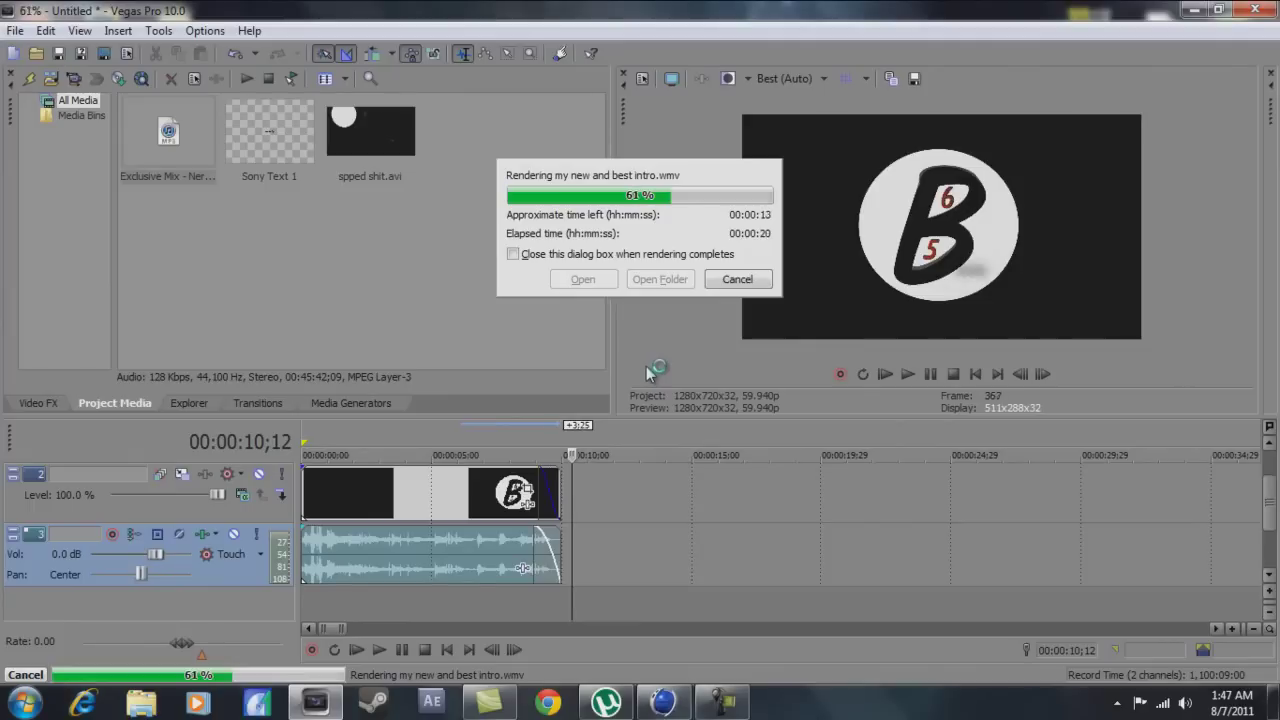
Cancel the render and nudge the name text slightly upward in Event Pan/Crop.
{"action": "left_click", "coordinate": [737, 280]}
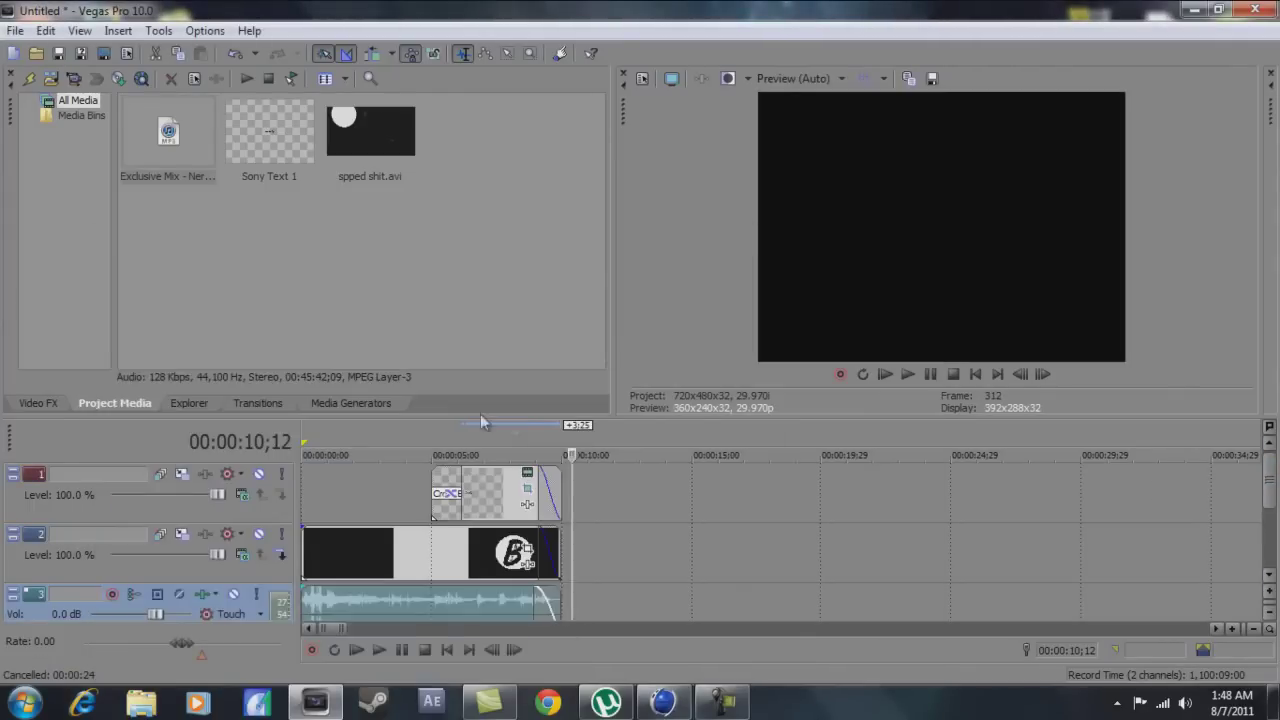
{"action": "left_click", "coordinate": [526, 472]}
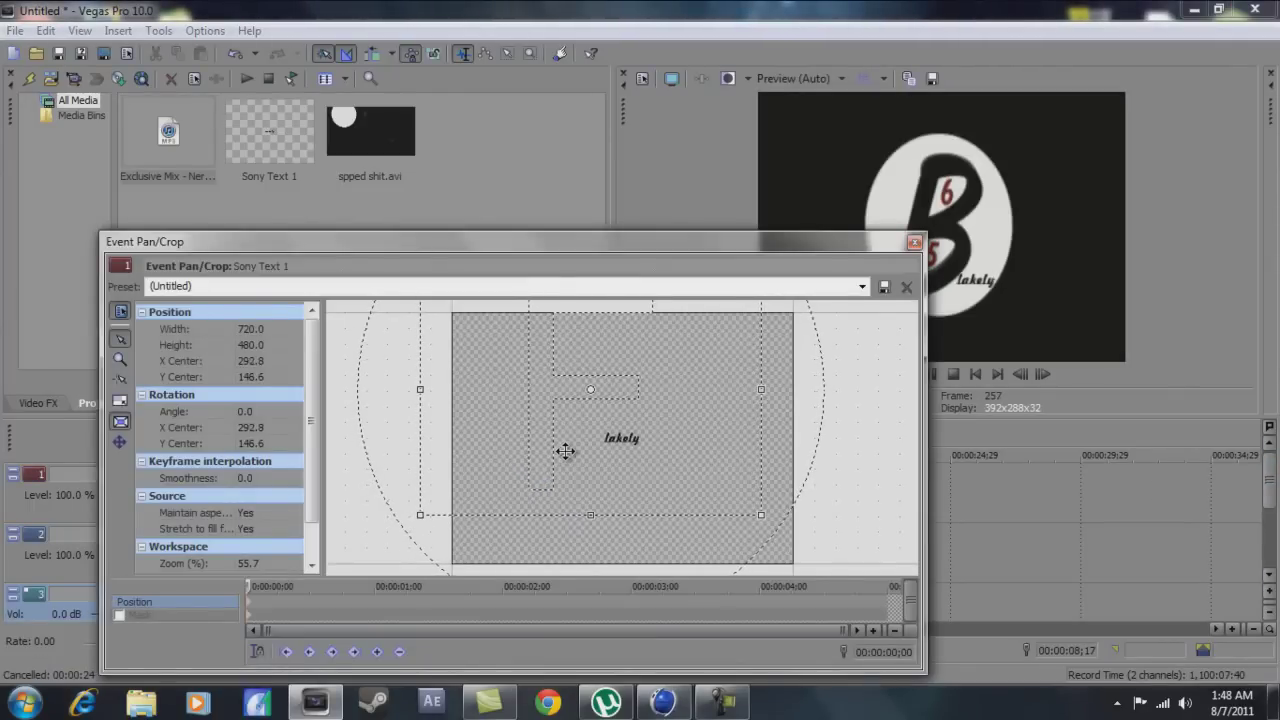
{"action": "left_click_drag", "start_coordinate": [567, 449], "coordinate": [567, 446]}
{"action": "left_click", "coordinate": [914, 242]}
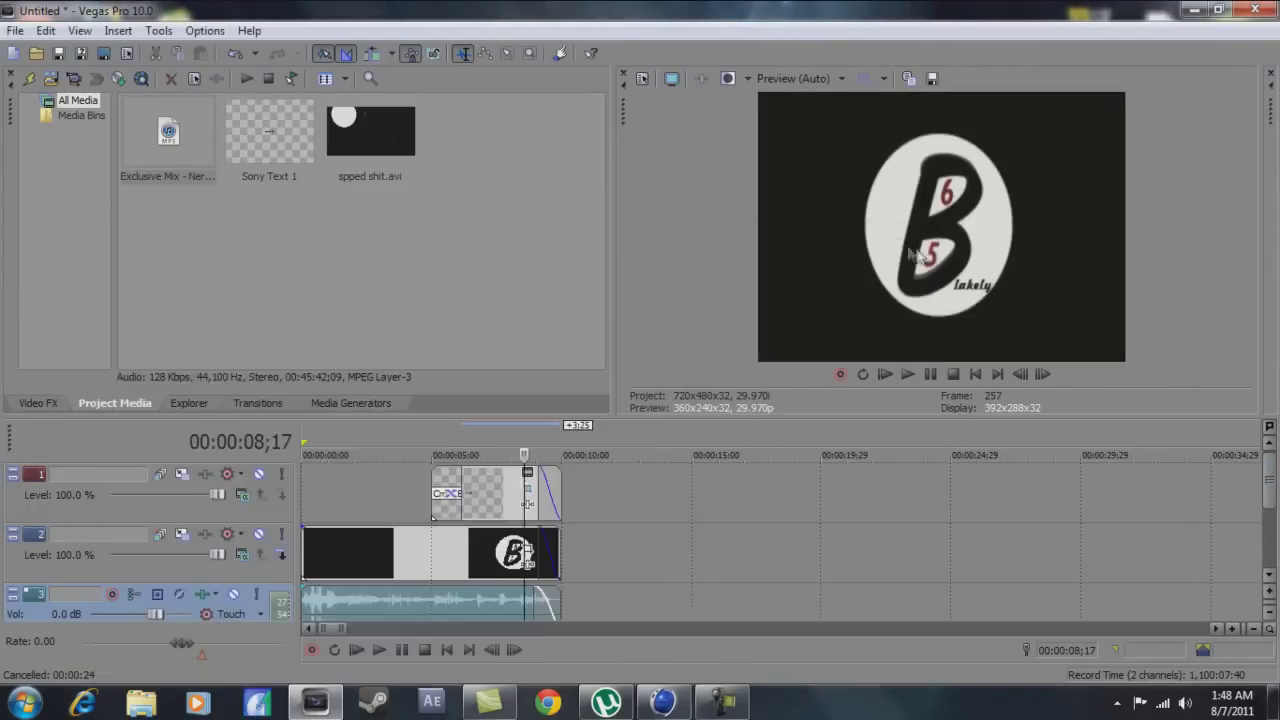
Re-render the intro to 'my new and best intro.wmv' and open the finished video.
{"action": "key", "text": "alt+f"}
{"action": "type", "text": "rmintro"}
{"action": "key", "text": "Return"}
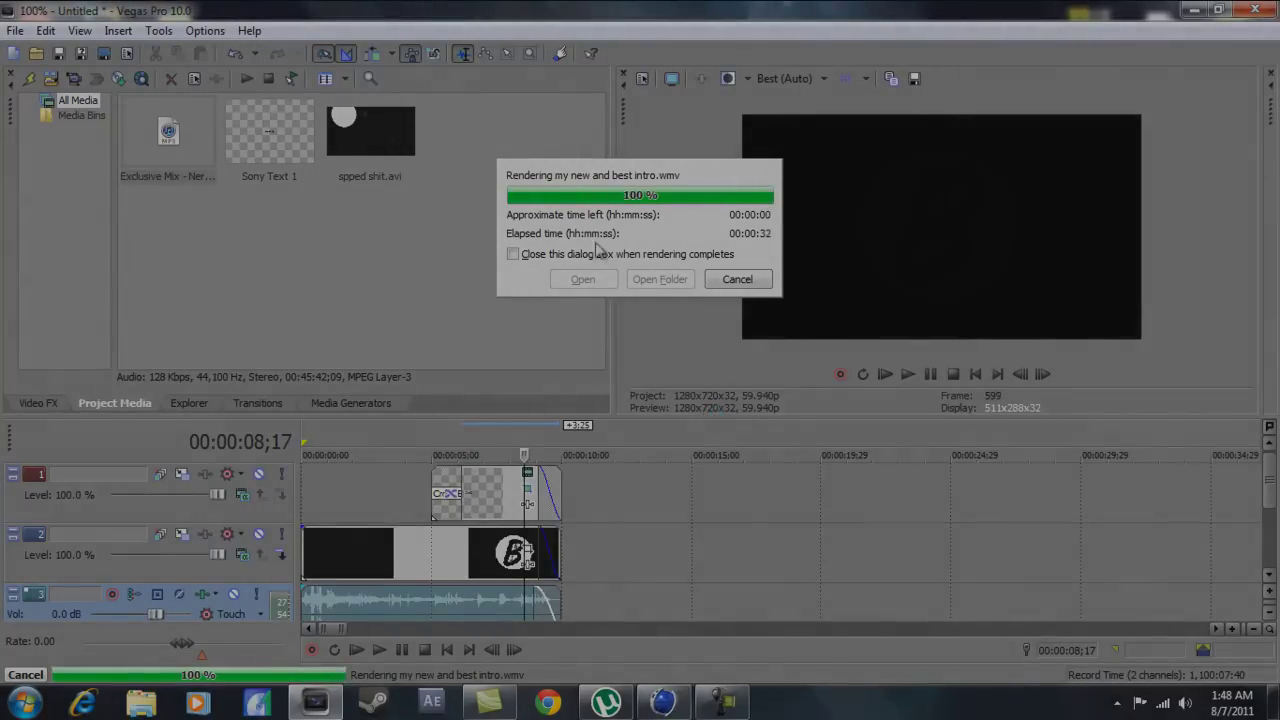
{"action": "left_click", "coordinate": [603, 283]}
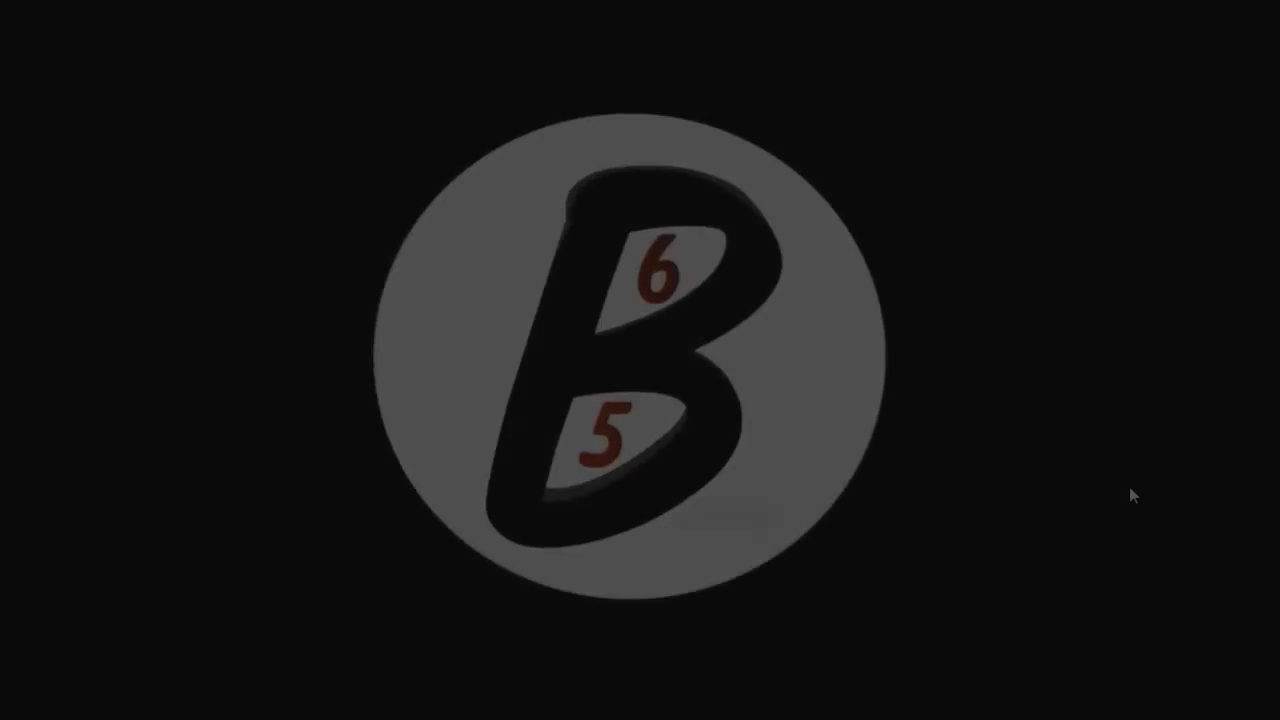